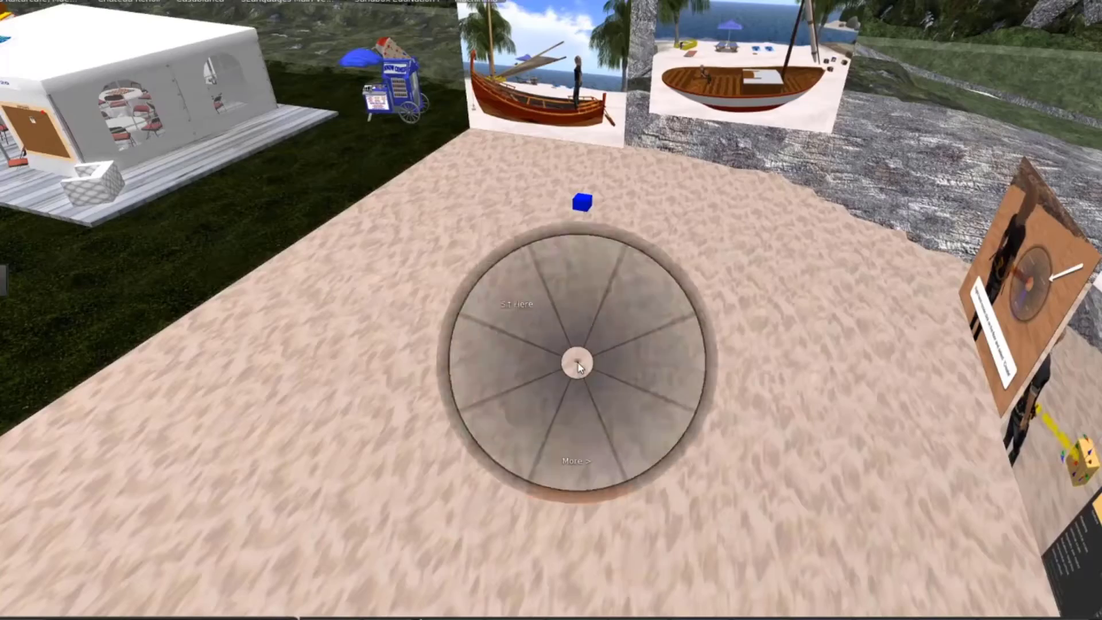
Rez a box on the sand and stretch it into a 0.88 × 7.18 × 0.88 m beam.
{"action": "left_click", "coordinate": [625, 331]}
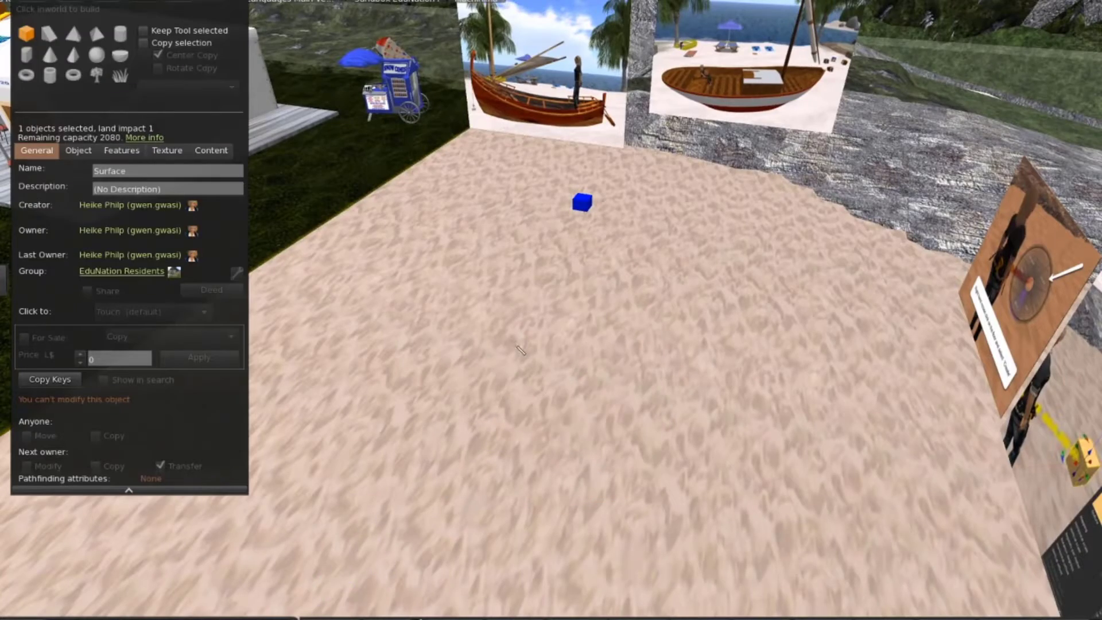
{"action": "left_click", "coordinate": [578, 376]}
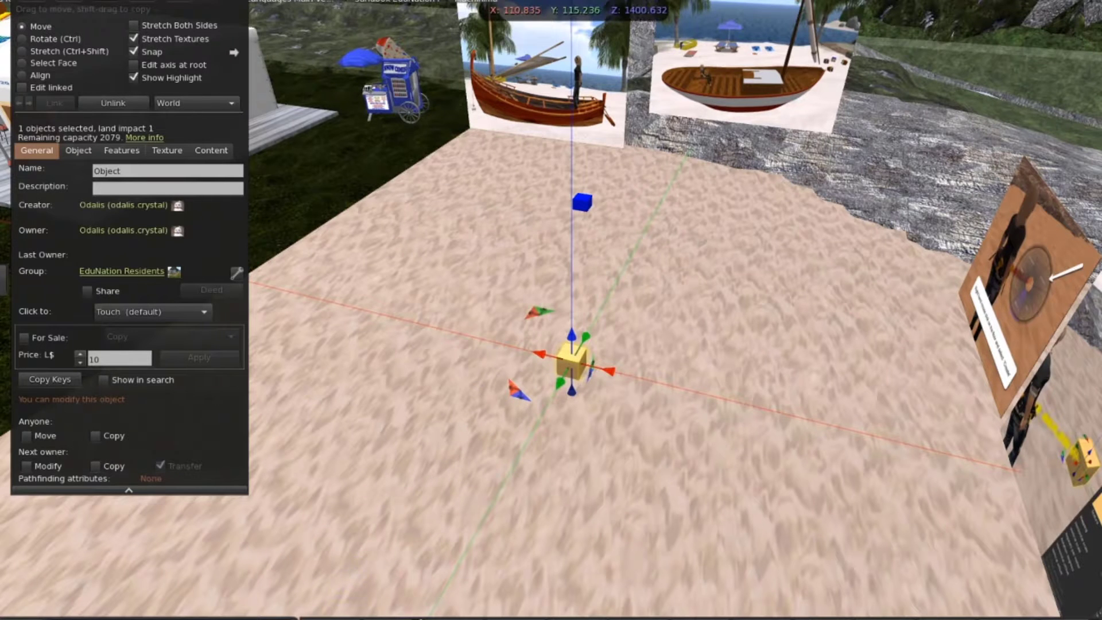
{"action": "left_click", "coordinate": [22, 52]}
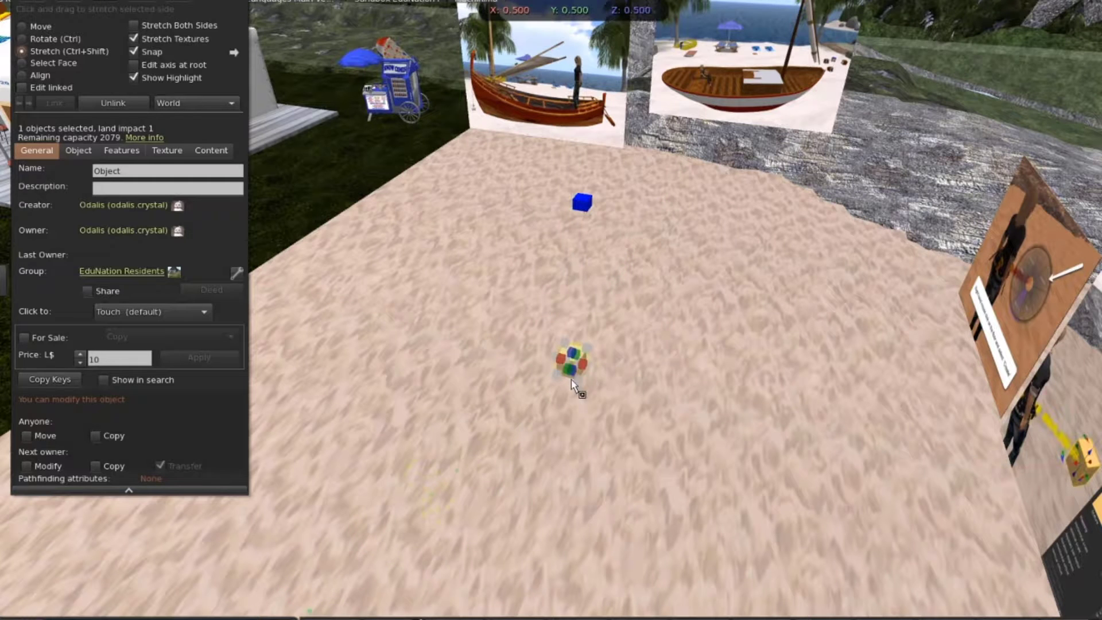
{"action": "left_click_drag", "start_coordinate": [585, 350], "coordinate": [529, 480]}
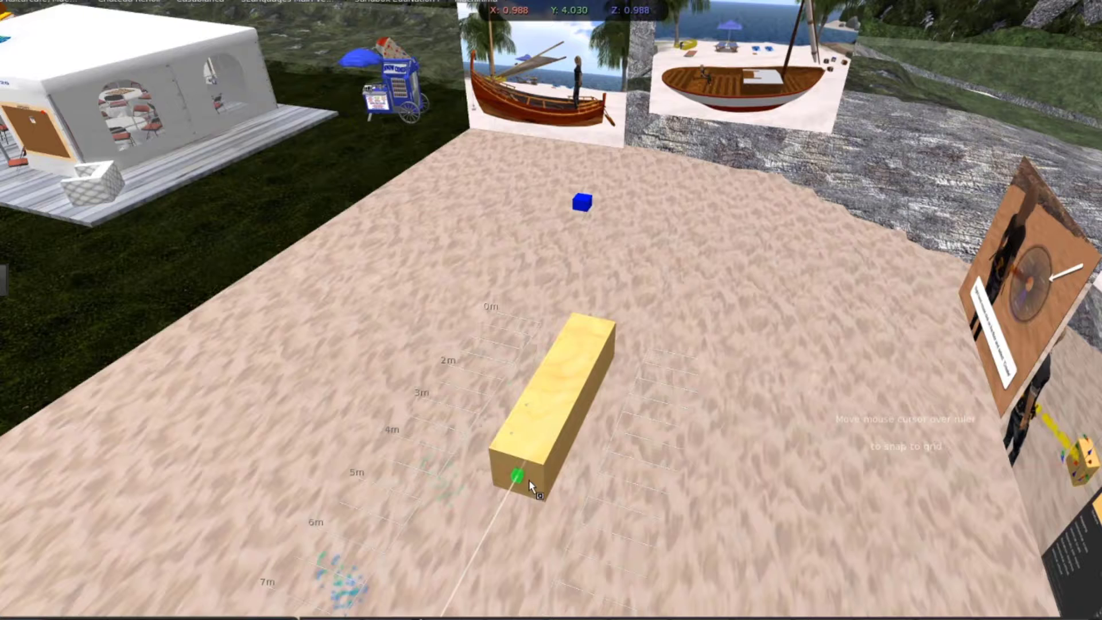
{"action": "left_click_drag", "start_coordinate": [519, 546], "coordinate": [520, 544]}
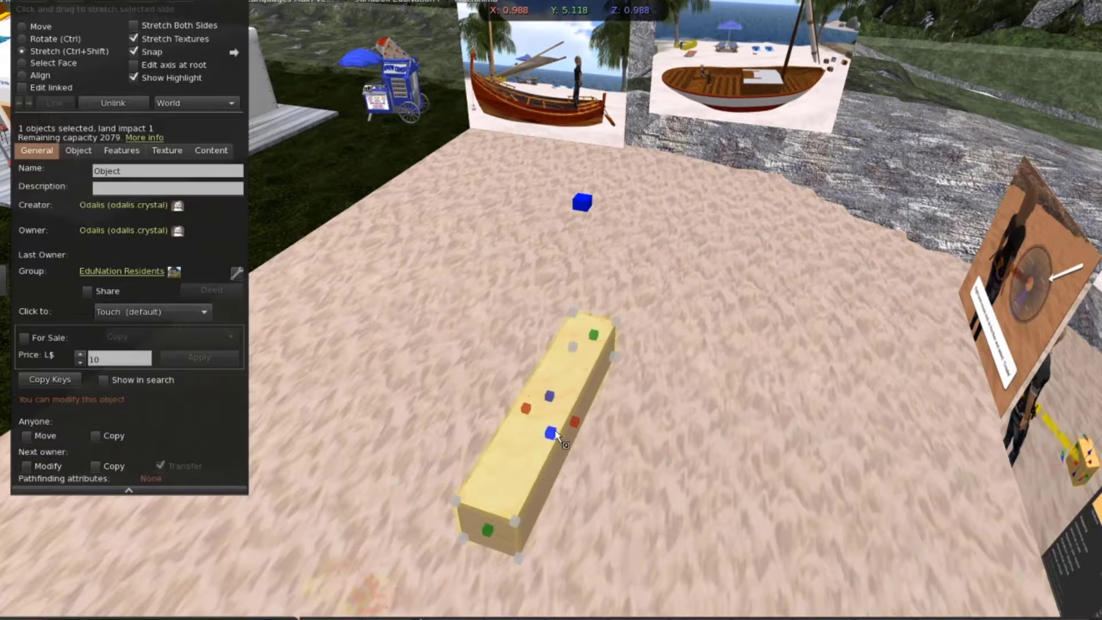
{"action": "scroll", "coordinate": [560, 434], "scroll_direction": "up", "scroll_amount": 2}
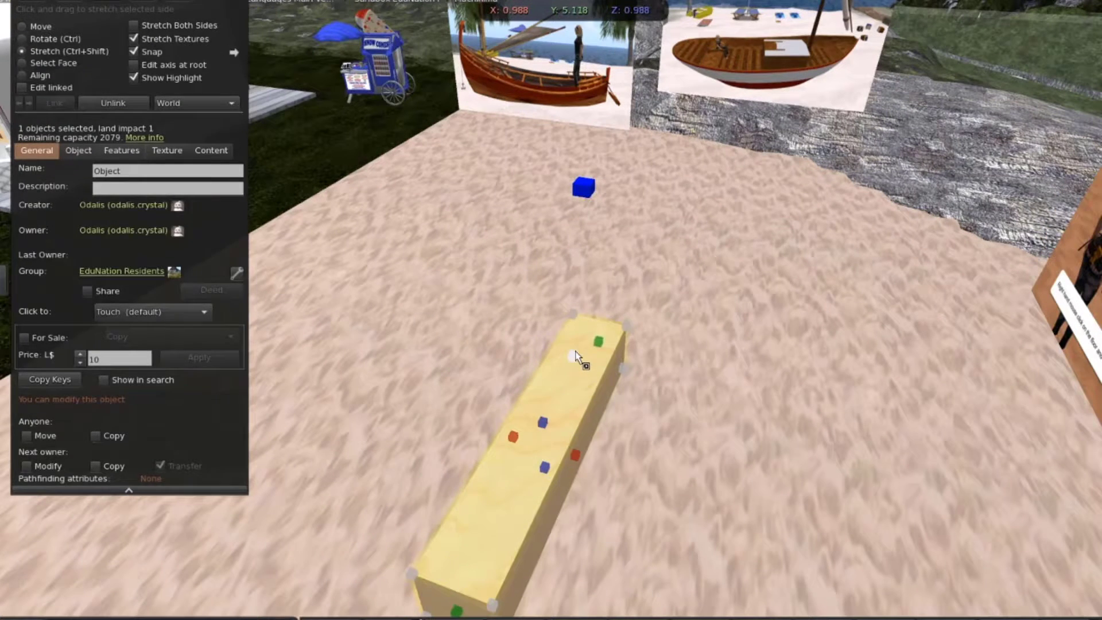
{"action": "left_click_drag", "start_coordinate": [575, 358], "coordinate": [631, 277]}
Try twisting the beam at its start and end, then reset both twists to zero.
{"action": "left_click", "coordinate": [78, 151]}
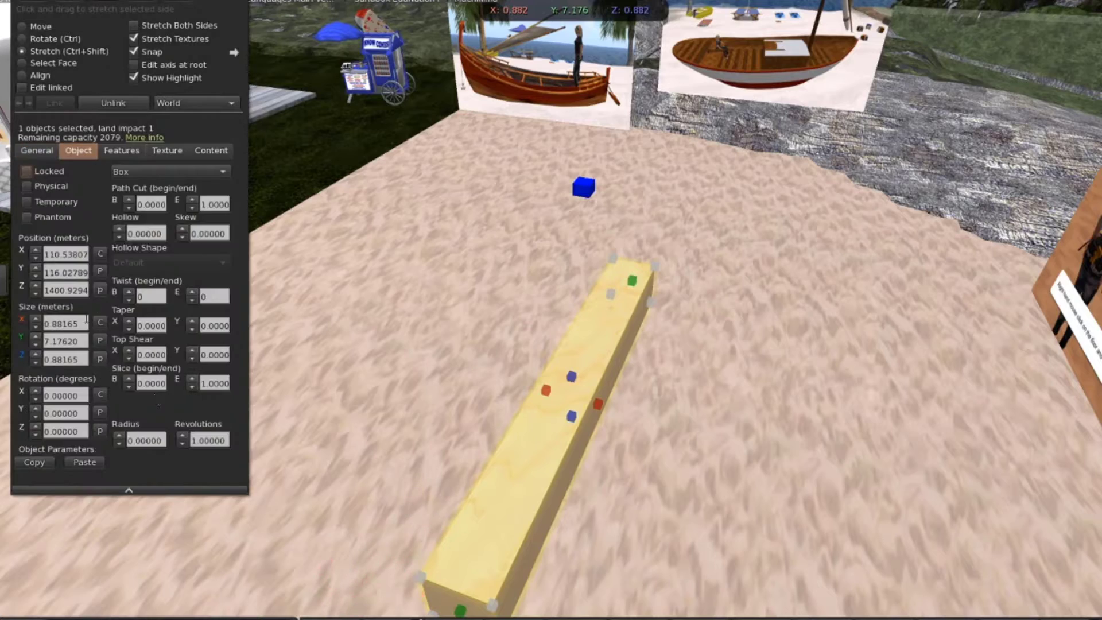
{"action": "left_click", "coordinate": [129, 294]}
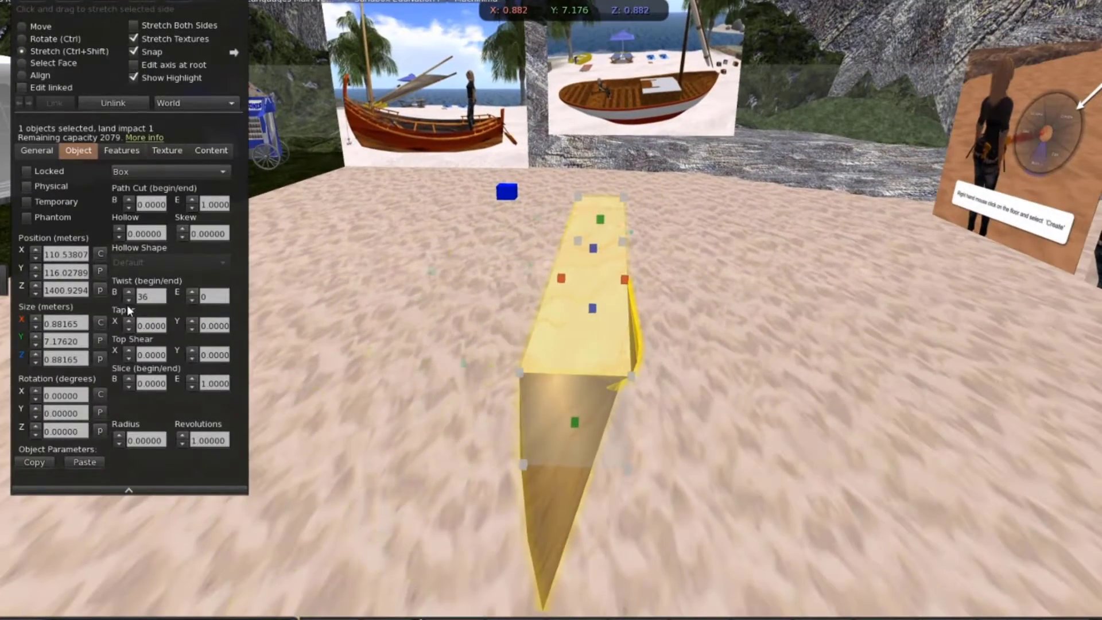
{"action": "left_click", "coordinate": [128, 300]}
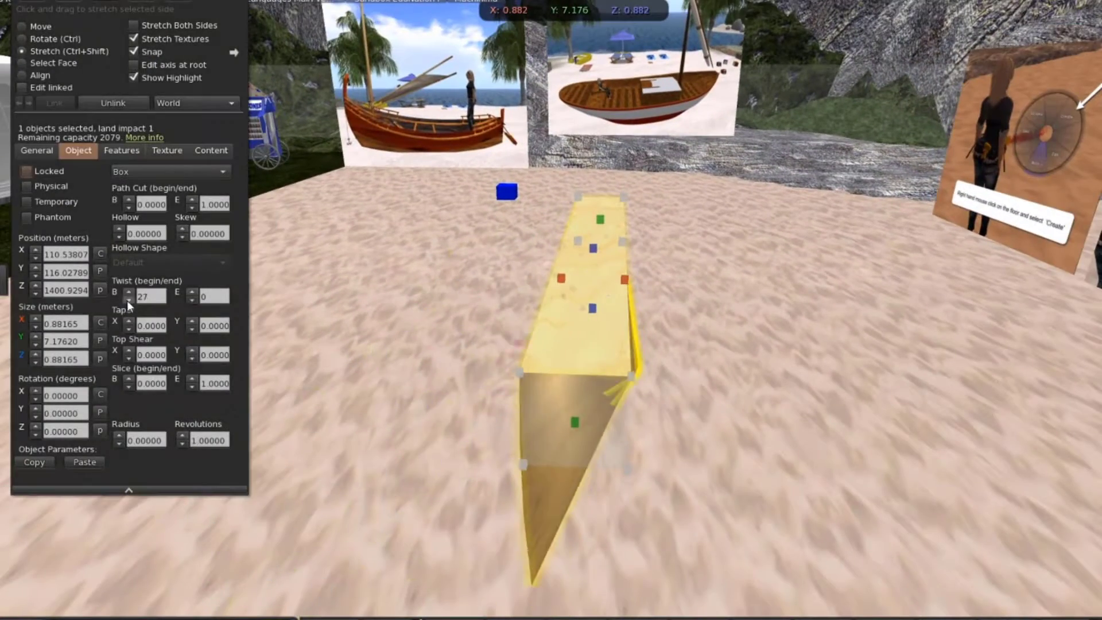
{"action": "left_click", "coordinate": [128, 300]}
{"action": "left_click", "coordinate": [192, 293]}
{"action": "left_click", "coordinate": [192, 292]}
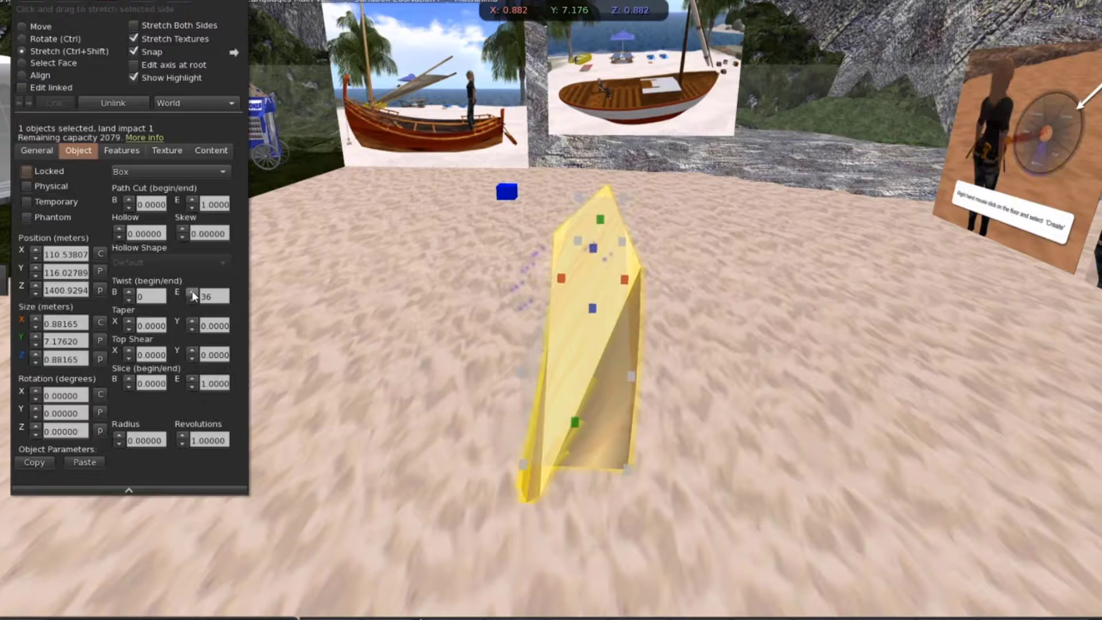
{"action": "left_click", "coordinate": [191, 299]}
{"action": "left_click", "coordinate": [192, 300]}
Set Taper X 0.5 and Y 0.3, and Top Shear X 0.5 and Y 0.15.
{"action": "left_click", "coordinate": [129, 322]}
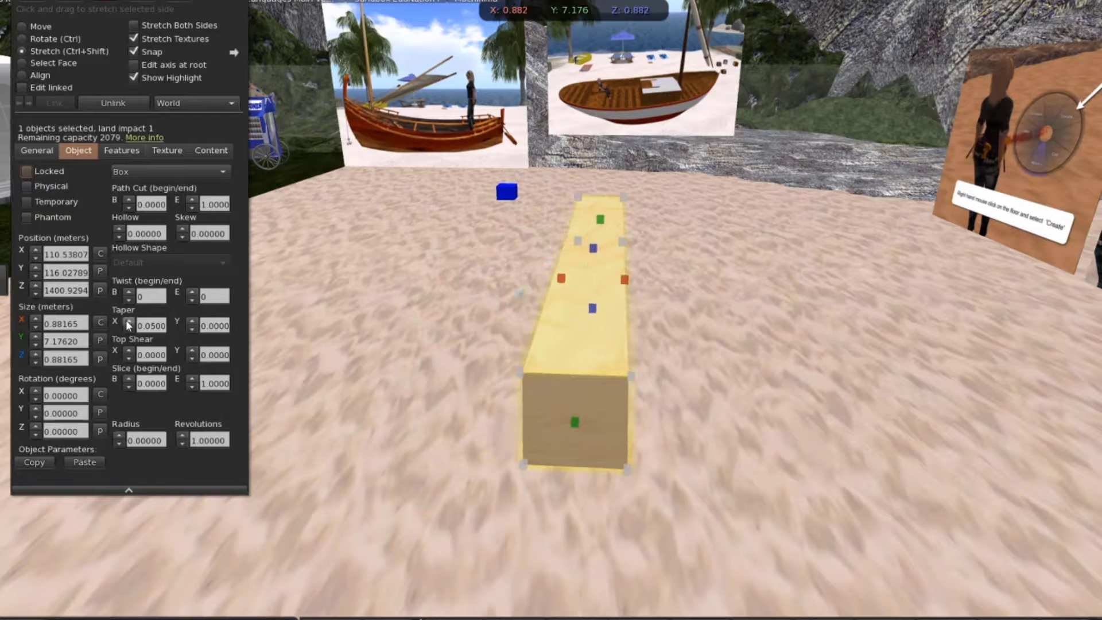
{"action": "left_click", "coordinate": [128, 322]}
{"action": "left_click", "coordinate": [129, 322]}
{"action": "left_click", "coordinate": [191, 323]}
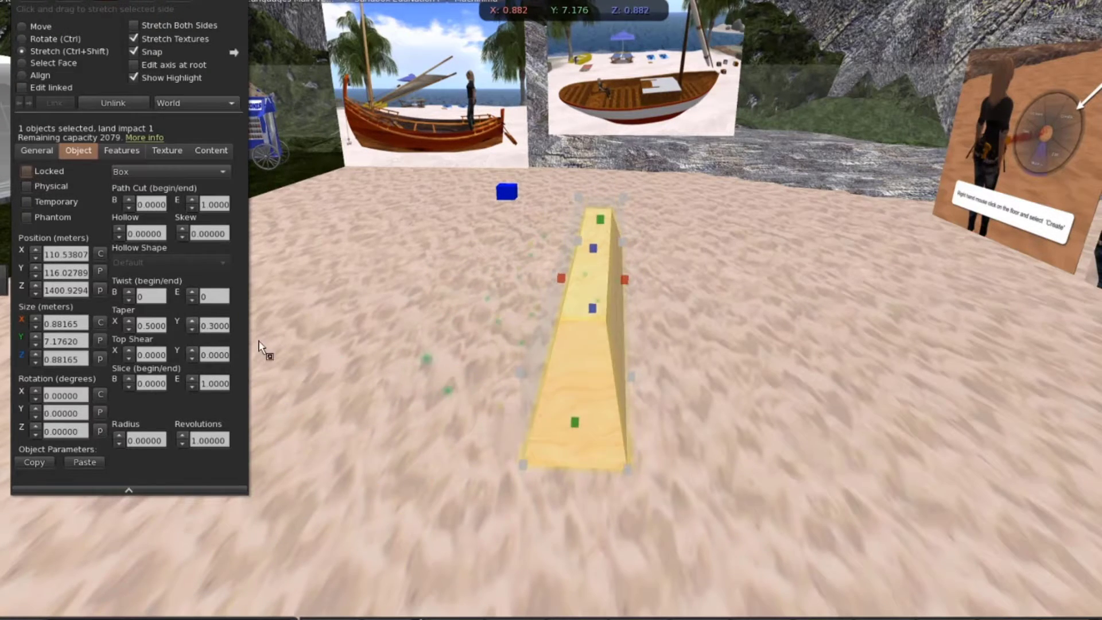
{"action": "left_click_drag", "start_coordinate": [264, 347], "coordinate": [574, 313], "text": "alt"}
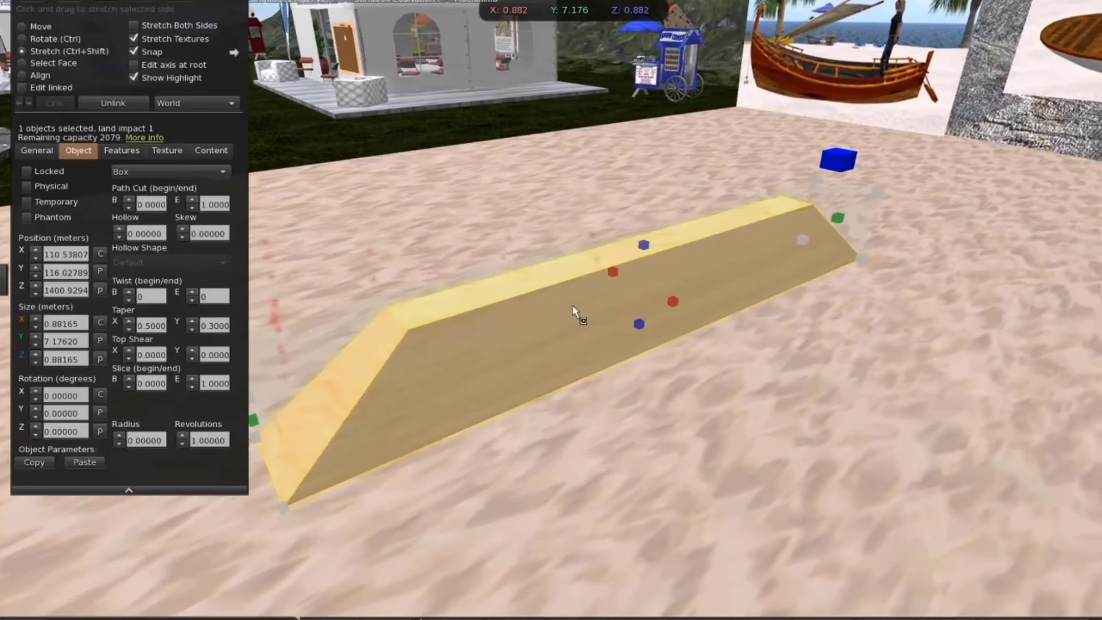
{"action": "left_click", "coordinate": [128, 352]}
{"action": "left_click", "coordinate": [191, 352]}
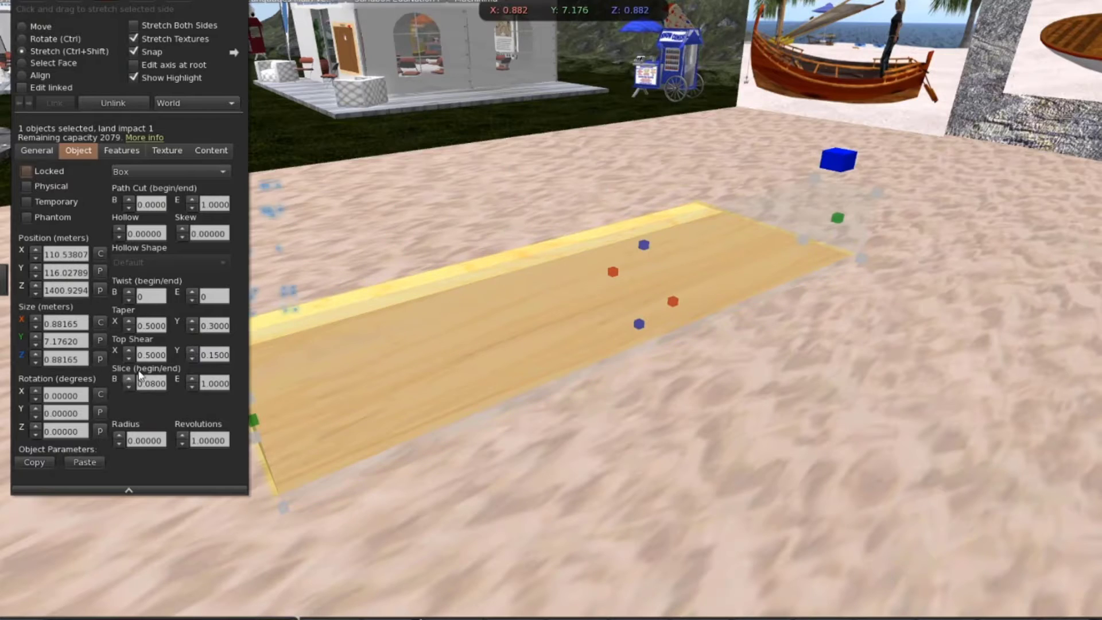
{"action": "left_click_drag", "start_coordinate": [353, 390], "coordinate": [574, 313], "text": "alt"}
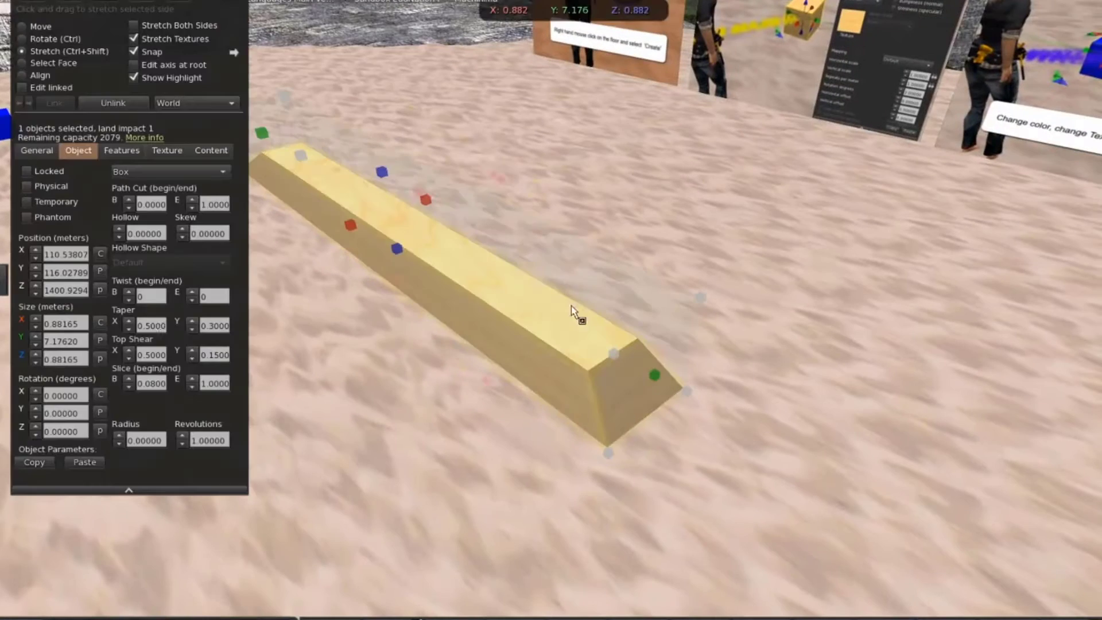
Test slicing the beam's start and end, restoring both to full length.
{"action": "left_click", "coordinate": [130, 380]}
{"action": "left_click", "coordinate": [129, 387]}
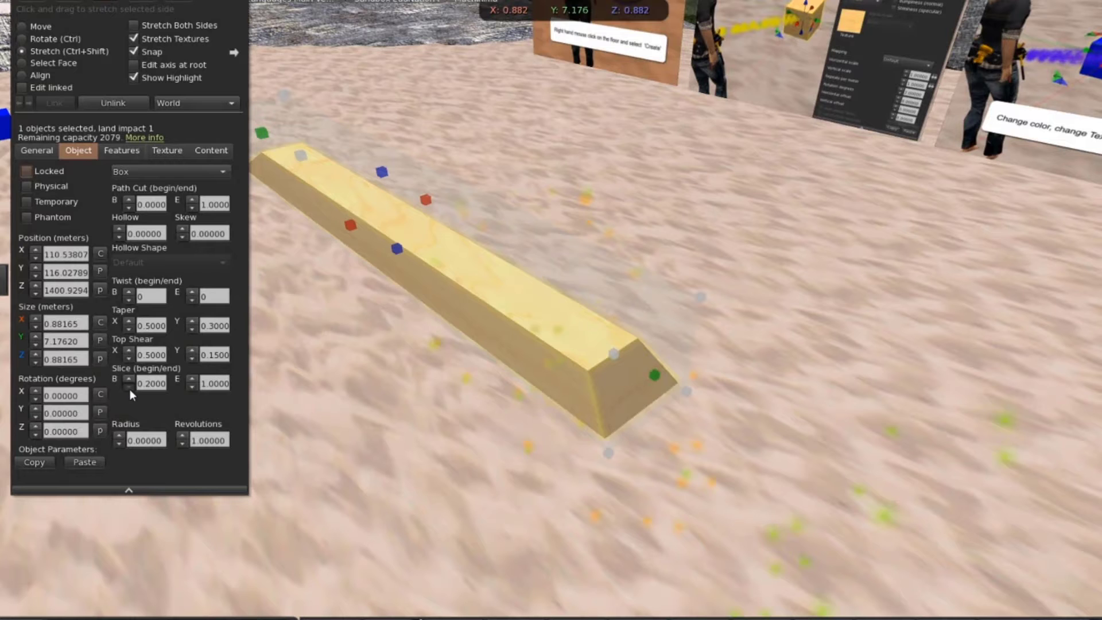
{"action": "left_click", "coordinate": [192, 386]}
{"action": "left_click", "coordinate": [192, 379]}
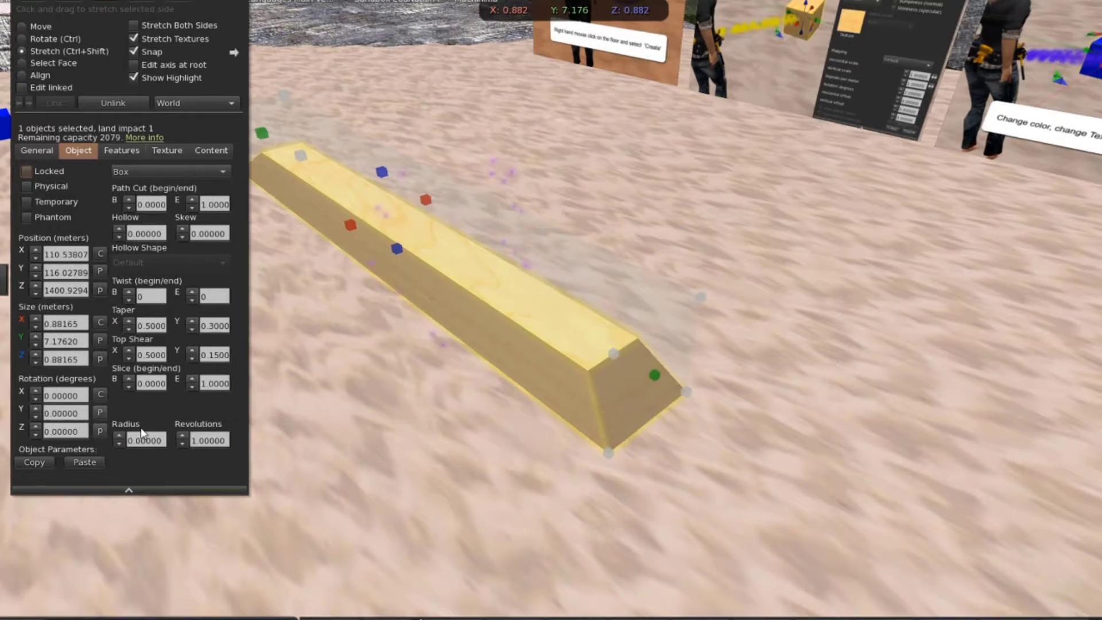
{"action": "left_click", "coordinate": [147, 171]}
Make the prim a cylinder, tilt it, and hollow it out to about 80.
{"action": "left_click", "coordinate": [139, 201]}
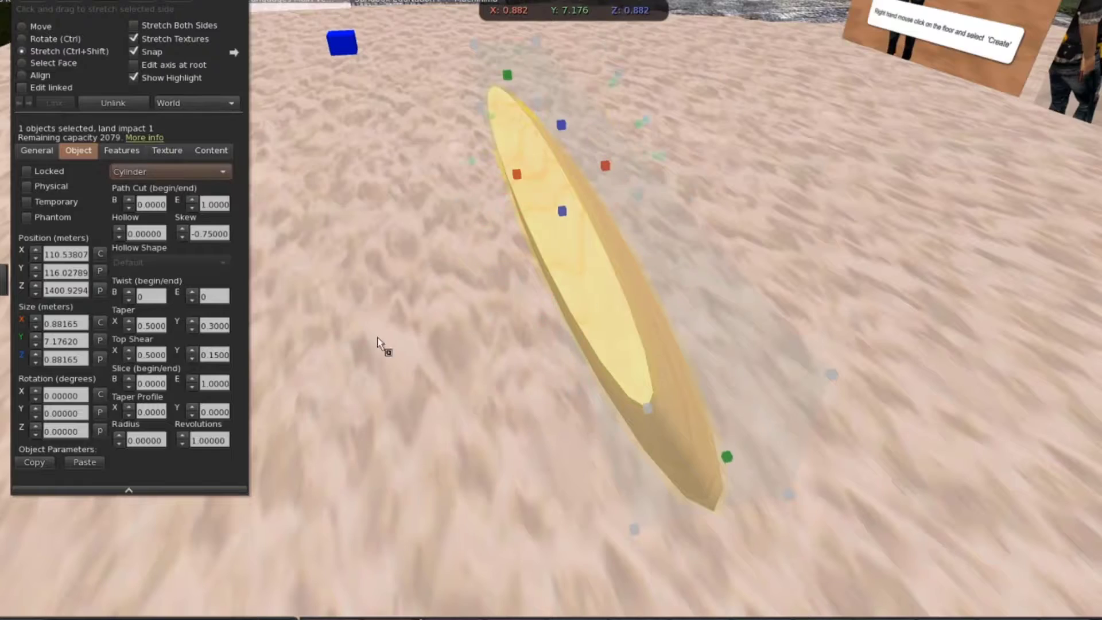
{"action": "left_click_drag", "start_coordinate": [379, 343], "coordinate": [671, 229], "text": "alt"}
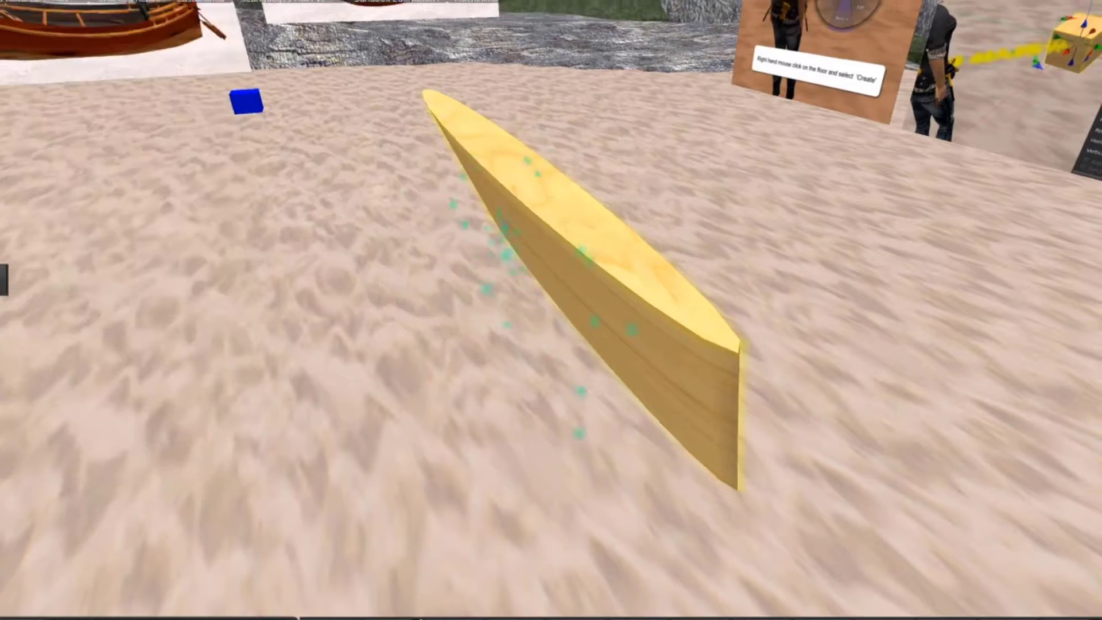
{"action": "left_click_drag", "start_coordinate": [482, 293], "coordinate": [344, 287], "text": "alt"}
{"action": "left_click", "coordinate": [121, 229]}
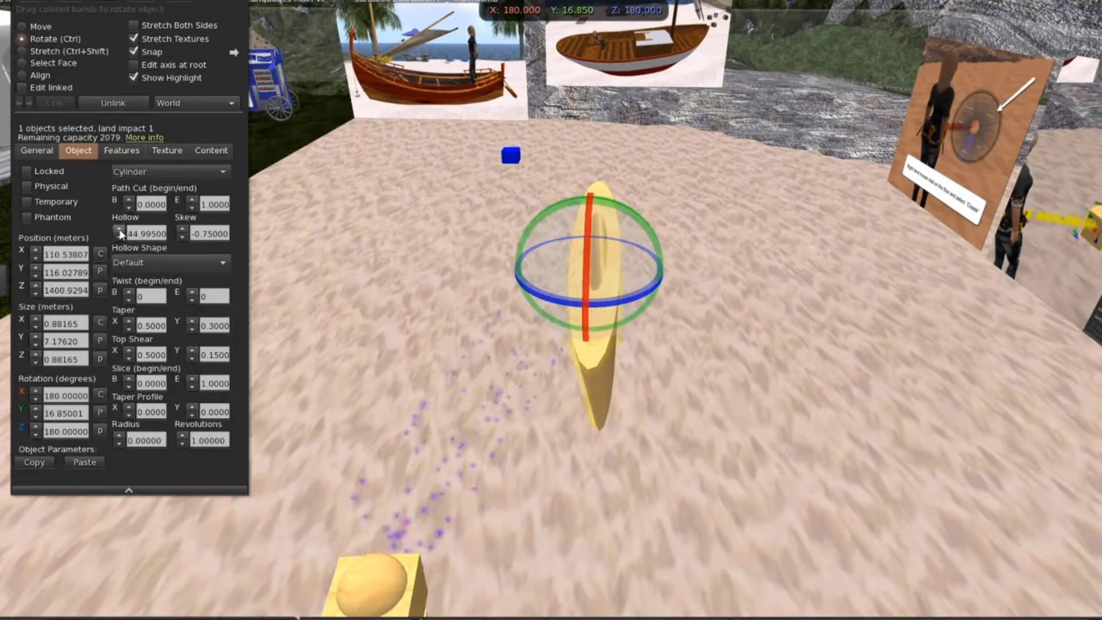
{"action": "left_click", "coordinate": [120, 229]}
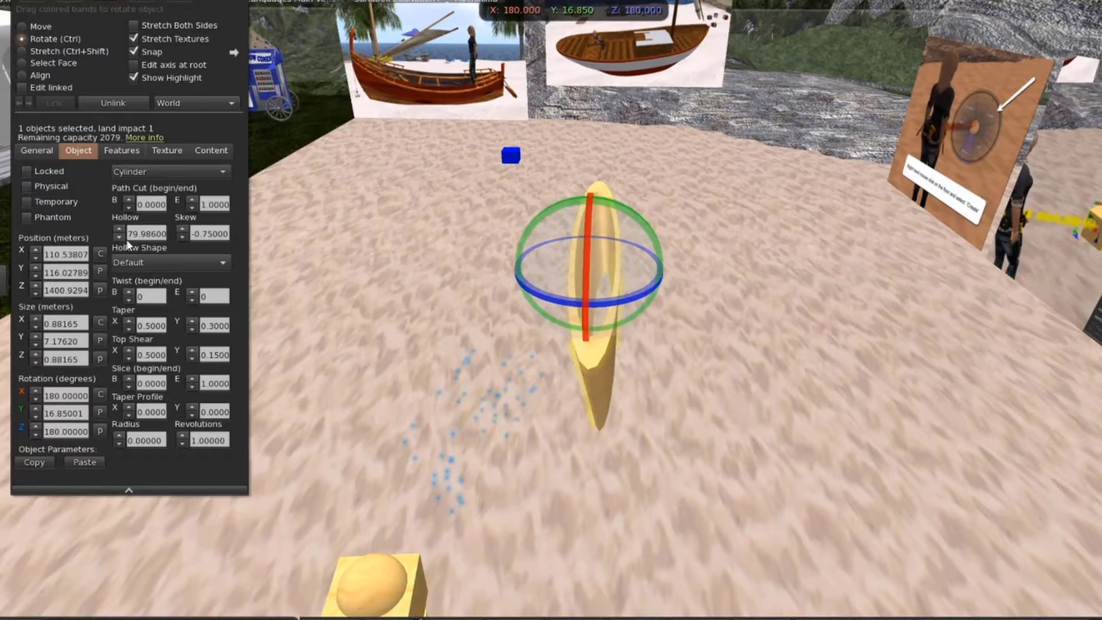
{"action": "left_click_drag", "start_coordinate": [596, 275], "coordinate": [614, 283], "text": "alt"}
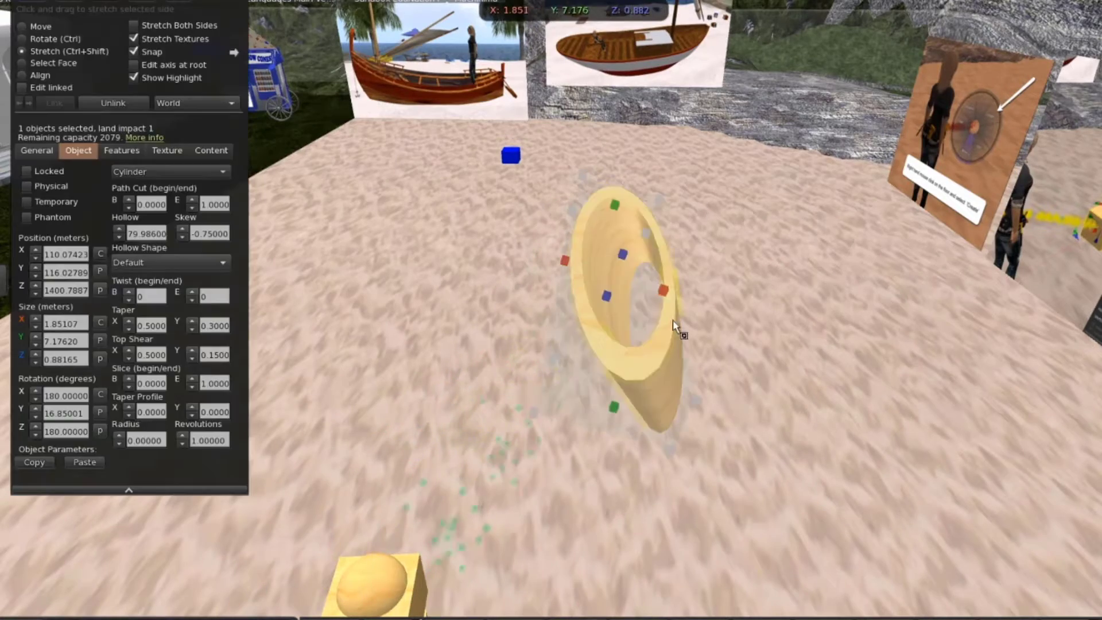
{"action": "left_click_drag", "start_coordinate": [677, 327], "coordinate": [631, 321], "text": "alt"}
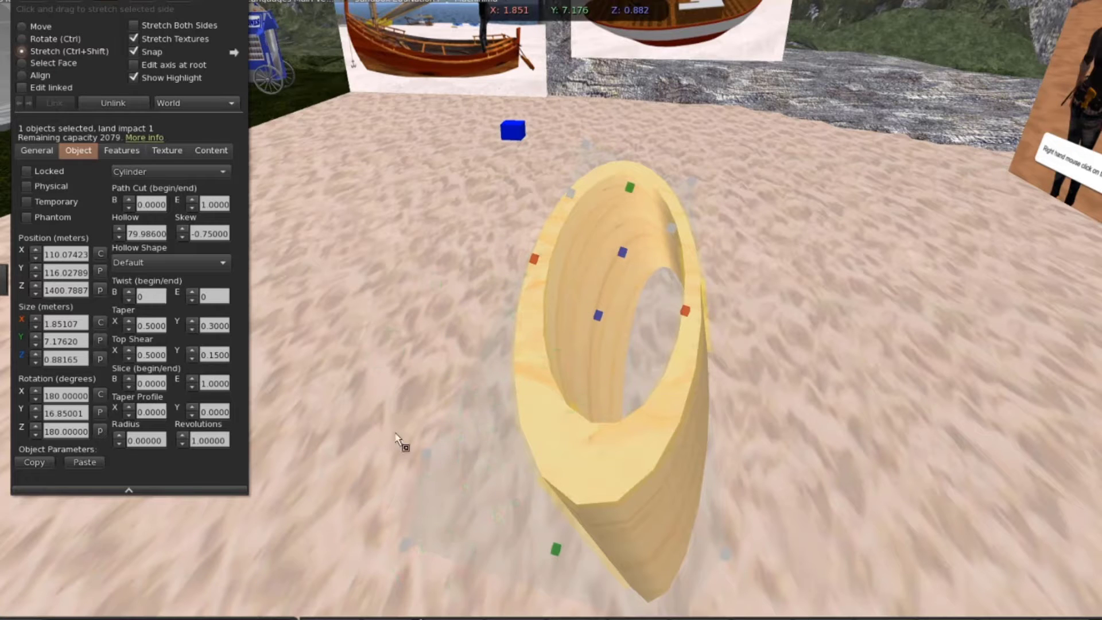
Adjust Taper X to 0.75 to reshape the hull's open rim.
{"action": "left_click", "coordinate": [128, 331]}
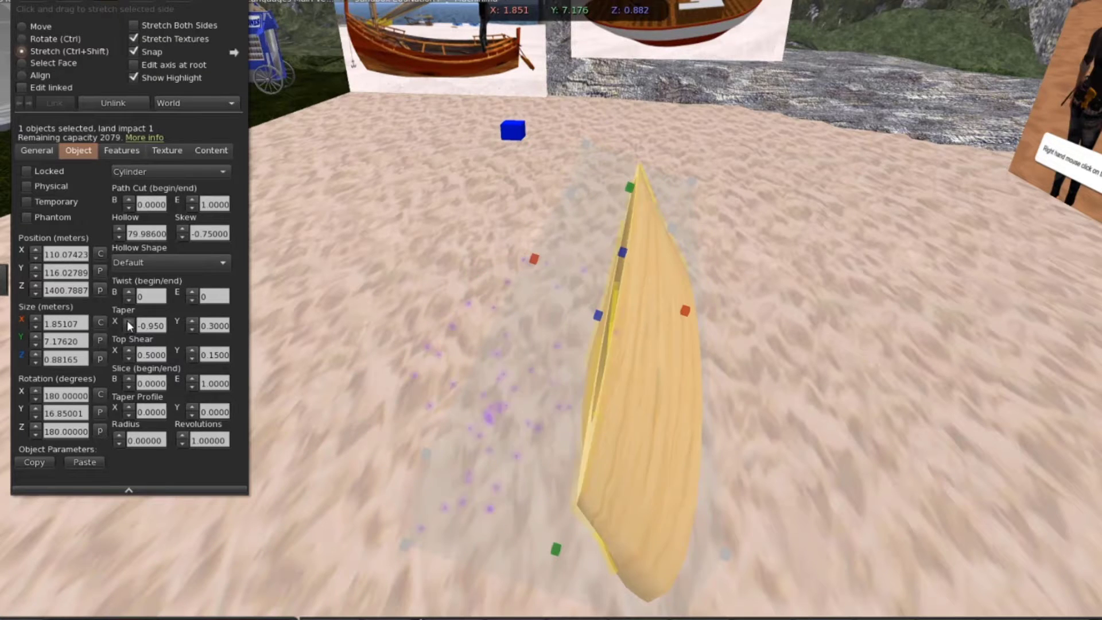
{"action": "left_click", "coordinate": [128, 321]}
{"action": "left_click", "coordinate": [127, 321]}
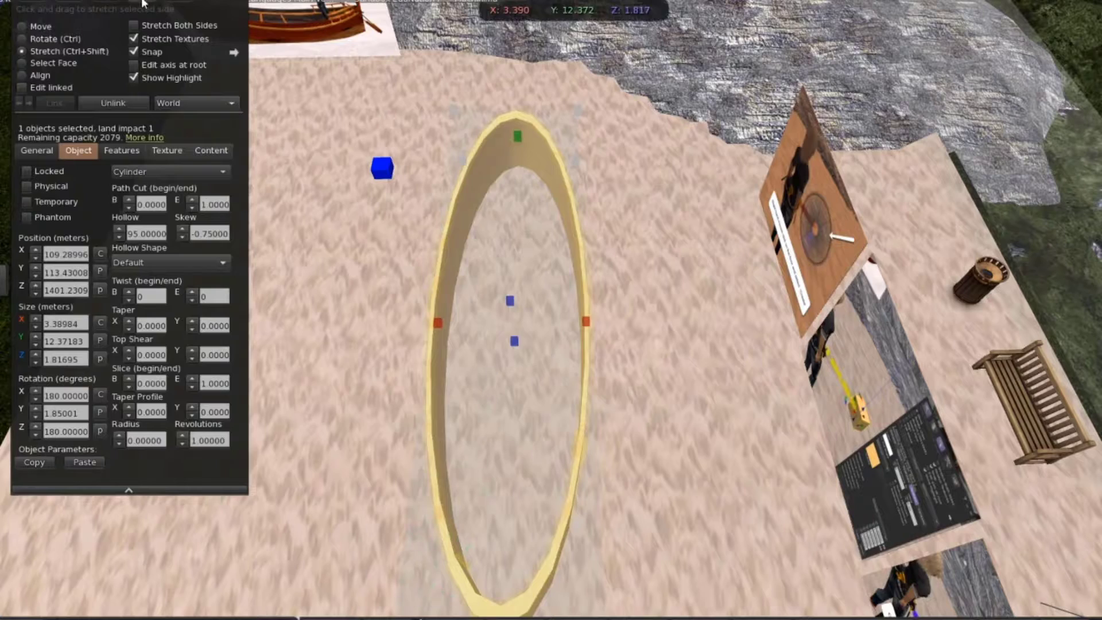
Rez a new prim beside the hull and stretch it into a flat 2.90 × 8.61 × 1.00 m disk.
{"action": "left_click", "coordinate": [143, 3]}
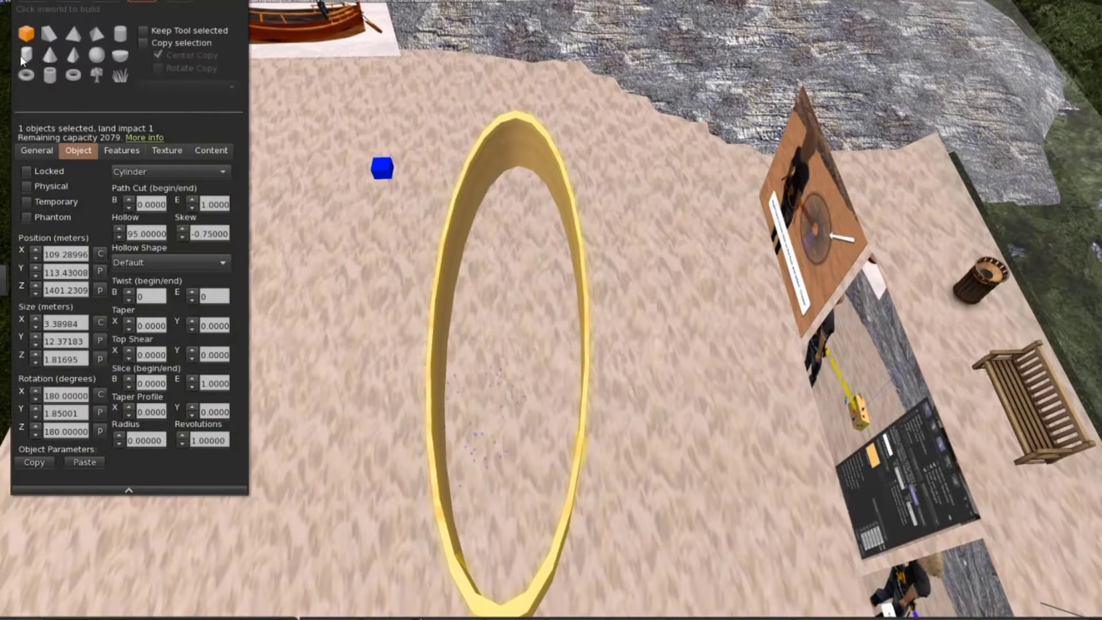
{"action": "left_click", "coordinate": [339, 209]}
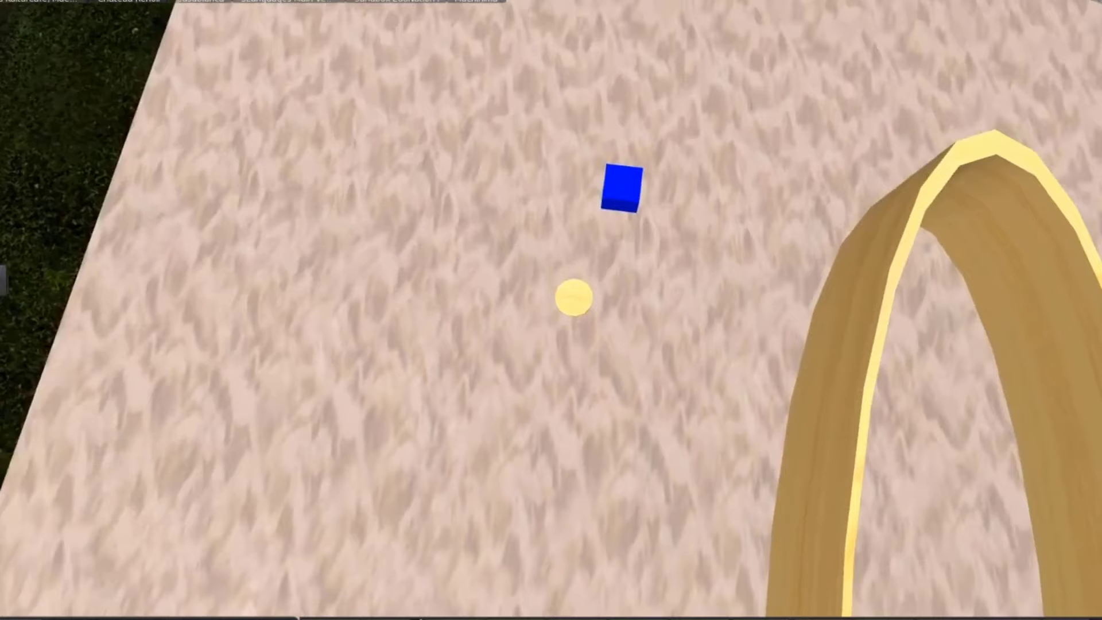
{"action": "left_click", "coordinate": [574, 297]}
{"action": "left_click_drag", "start_coordinate": [573, 314], "coordinate": [716, 480]}
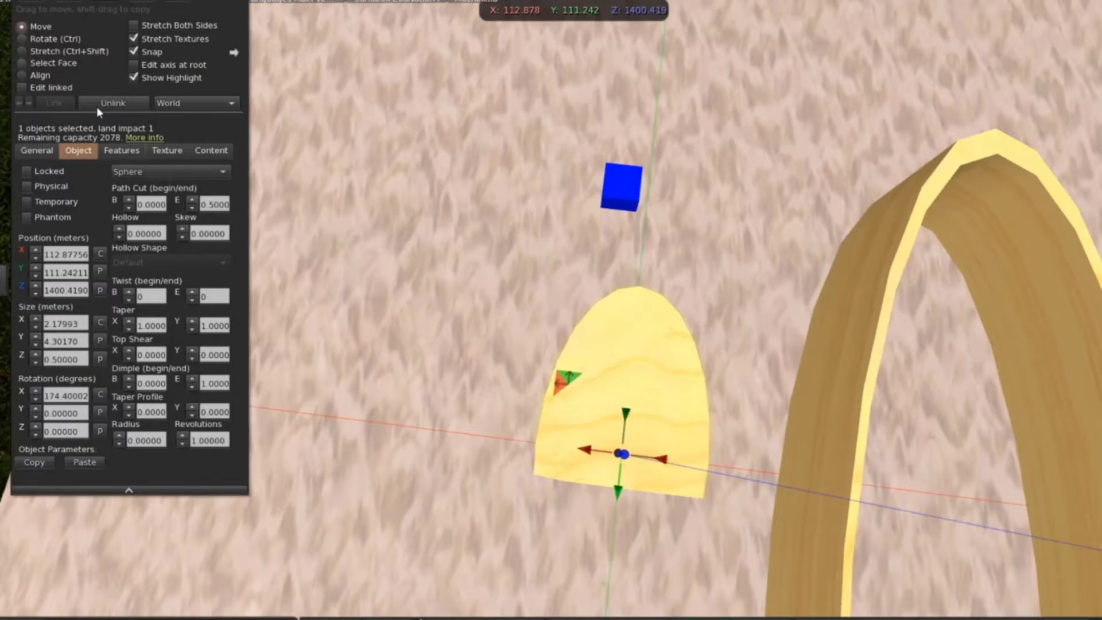
{"action": "key", "text": "Escape"}
{"action": "key", "text": "Escape"}
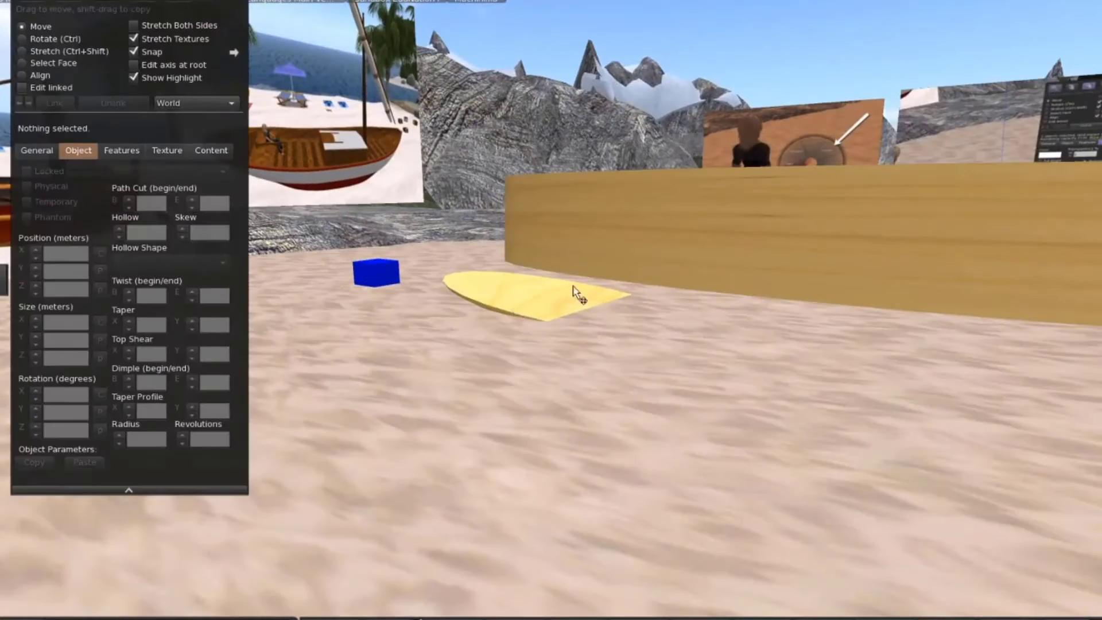
{"action": "left_click", "coordinate": [512, 287]}
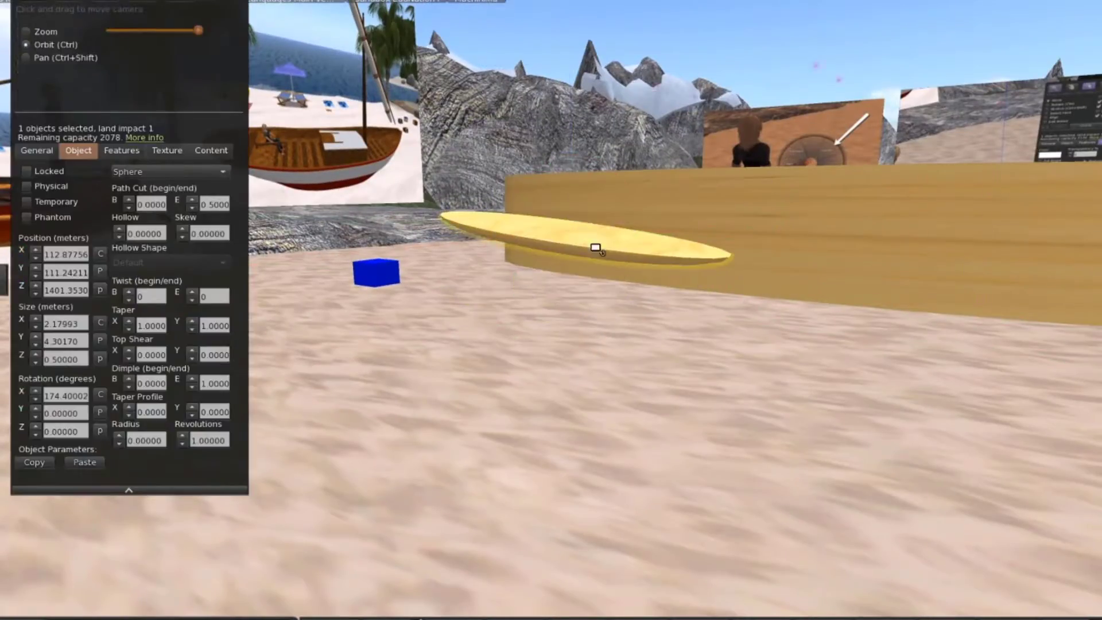
{"action": "key", "text": "Escape"}
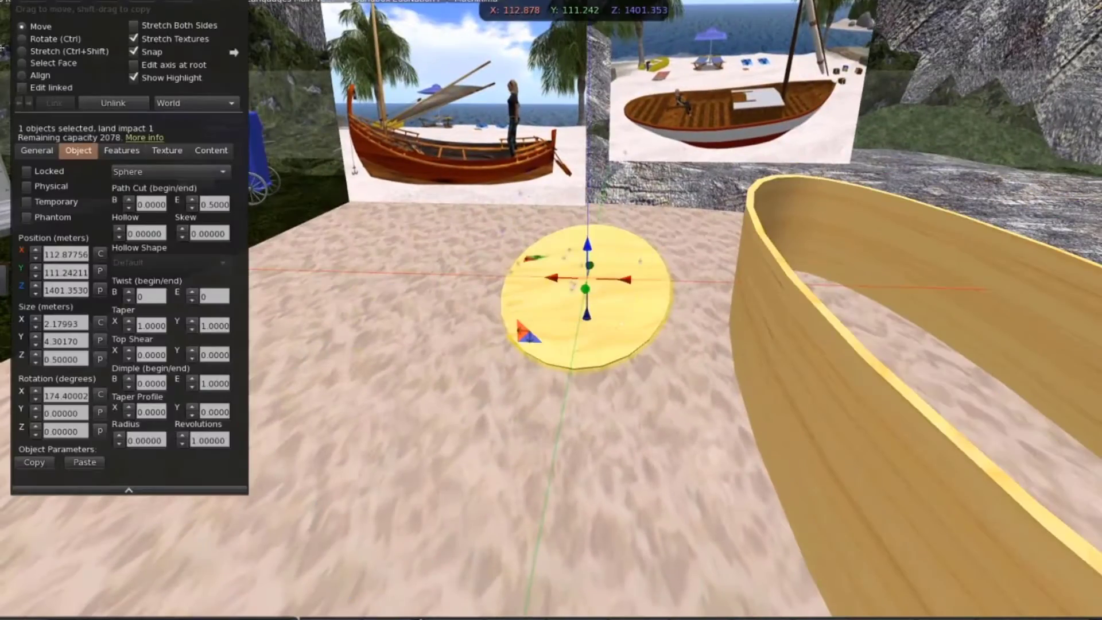
{"action": "left_click", "coordinate": [22, 51]}
{"action": "left_click_drag", "start_coordinate": [504, 275], "coordinate": [564, 293]}
{"action": "left_click_drag", "start_coordinate": [709, 304], "coordinate": [922, 290]}
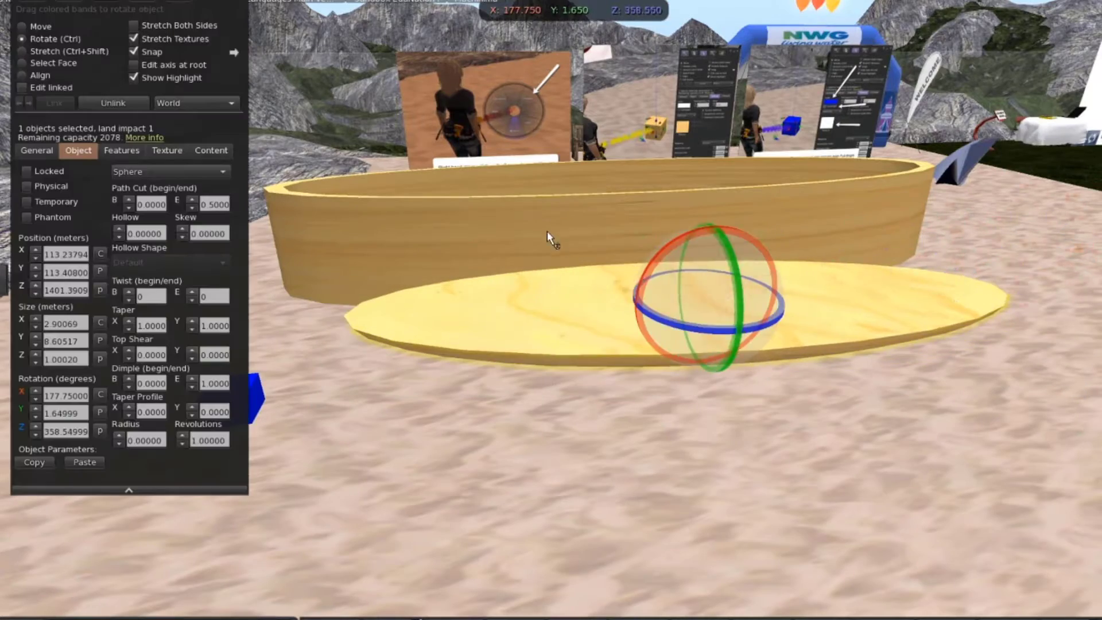
Raise the wooden hull and move the yellow floor disk inside it.
{"action": "left_click", "coordinate": [549, 231]}
{"action": "left_click_drag", "start_coordinate": [624, 258], "coordinate": [569, 308]}
{"action": "left_click", "coordinate": [742, 374]}
{"action": "left_click_drag", "start_coordinate": [706, 256], "coordinate": [602, 217]}
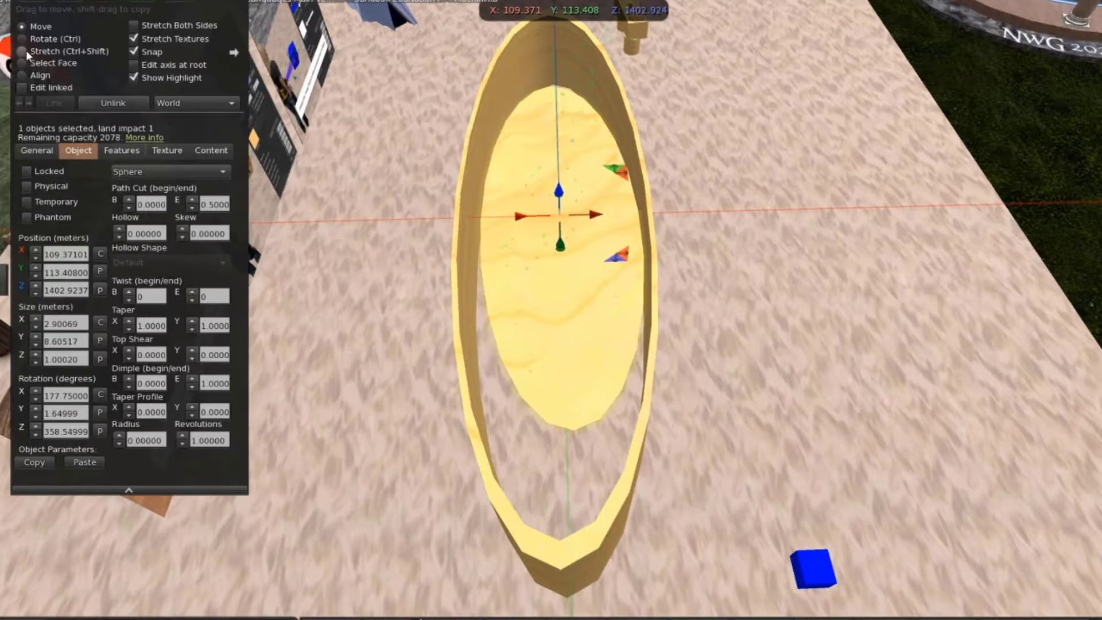
Stretch the floor disk to about 3.33 × 11.59 m and rotate it level at 179.75° on X.
{"action": "left_click", "coordinate": [23, 51]}
{"action": "mouse_move", "coordinate": [474, 213]}
{"action": "left_mouse_down"}
{"action": "mouse_move", "coordinate": [457, 222]}
{"action": "mouse_move", "coordinate": [468, 222]}
{"action": "left_mouse_up"}
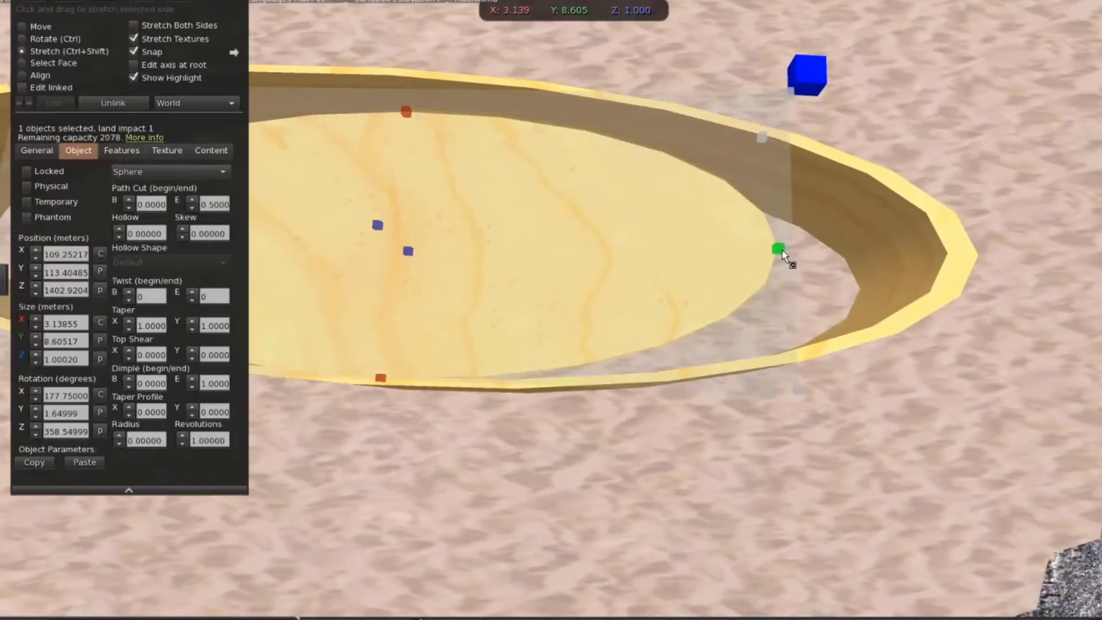
{"action": "left_click_drag", "start_coordinate": [782, 253], "coordinate": [919, 252]}
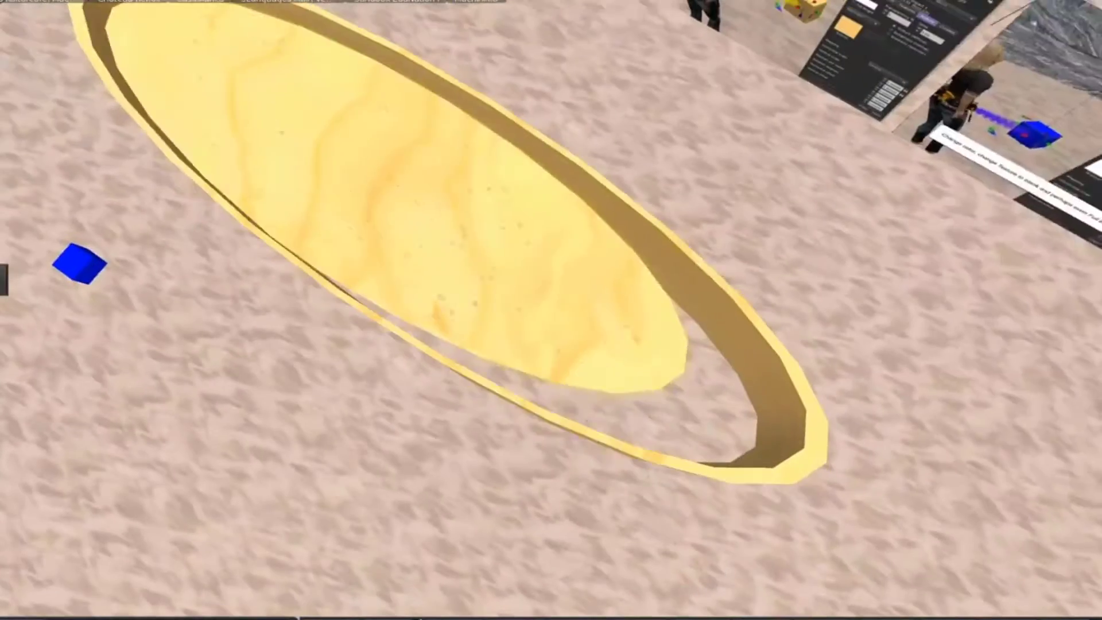
{"action": "left_click_drag", "start_coordinate": [683, 373], "coordinate": [774, 448]}
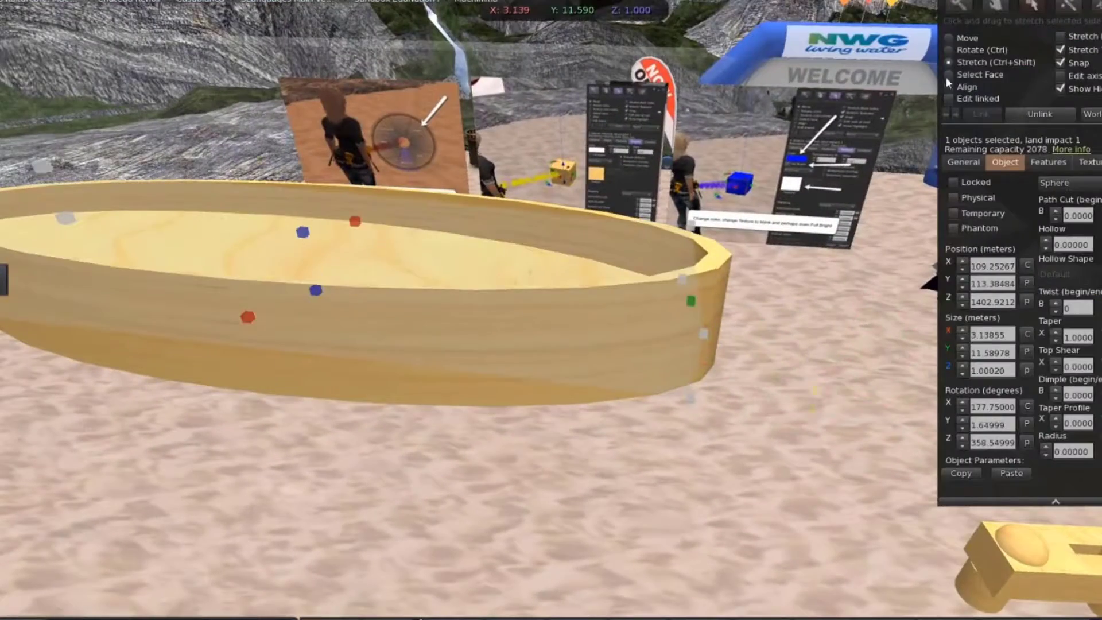
{"action": "key", "text": "ctrl"}
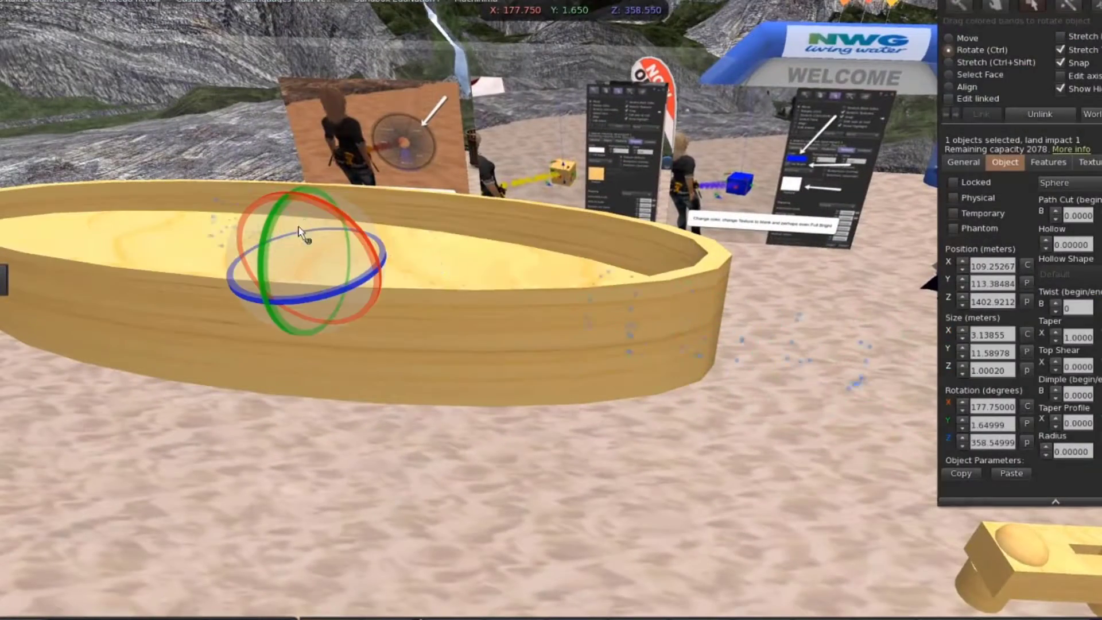
{"action": "left_click_drag", "start_coordinate": [298, 232], "coordinate": [307, 298], "text": "ctrl"}
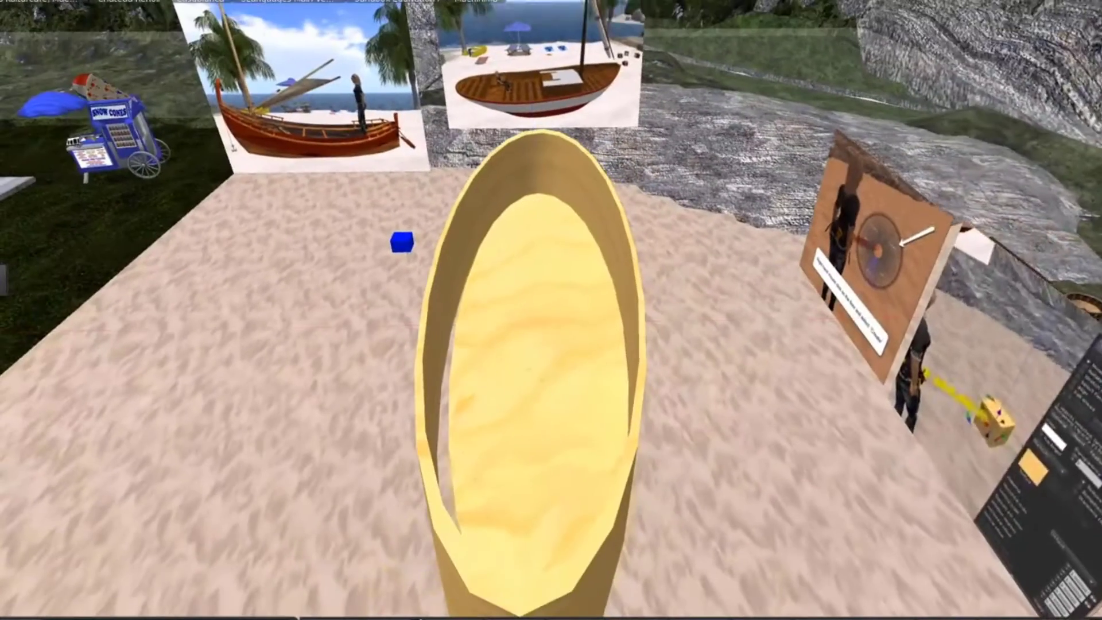
{"action": "left_click_drag", "start_coordinate": [454, 319], "coordinate": [444, 323], "text": "ctrl+shift"}
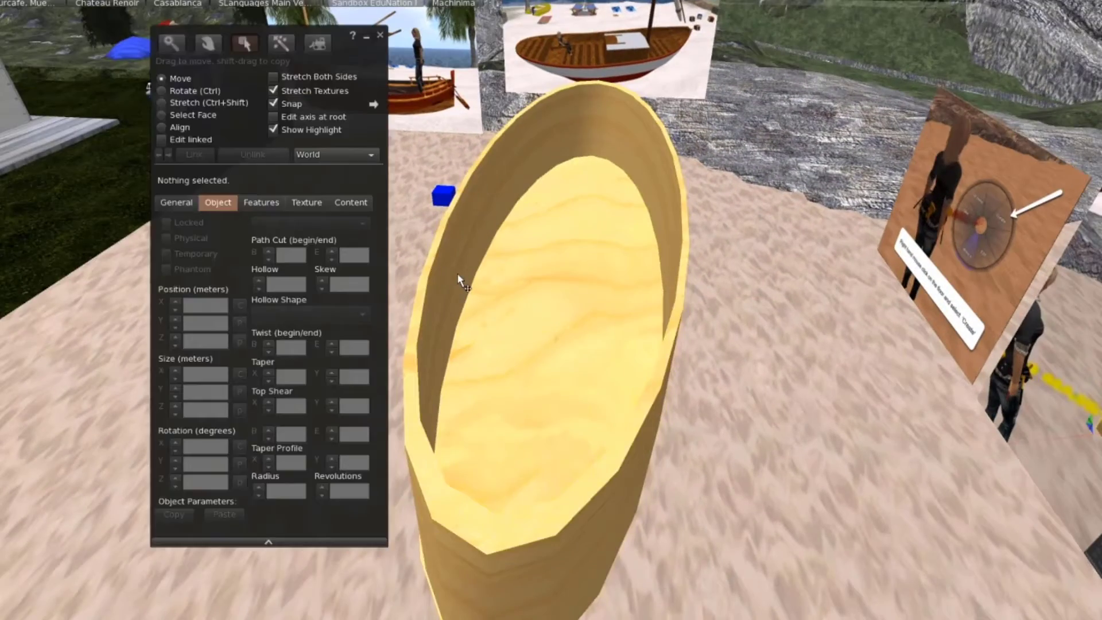
Select both the floor disk and the hull and link them into a single object.
{"action": "left_click", "coordinate": [457, 278]}
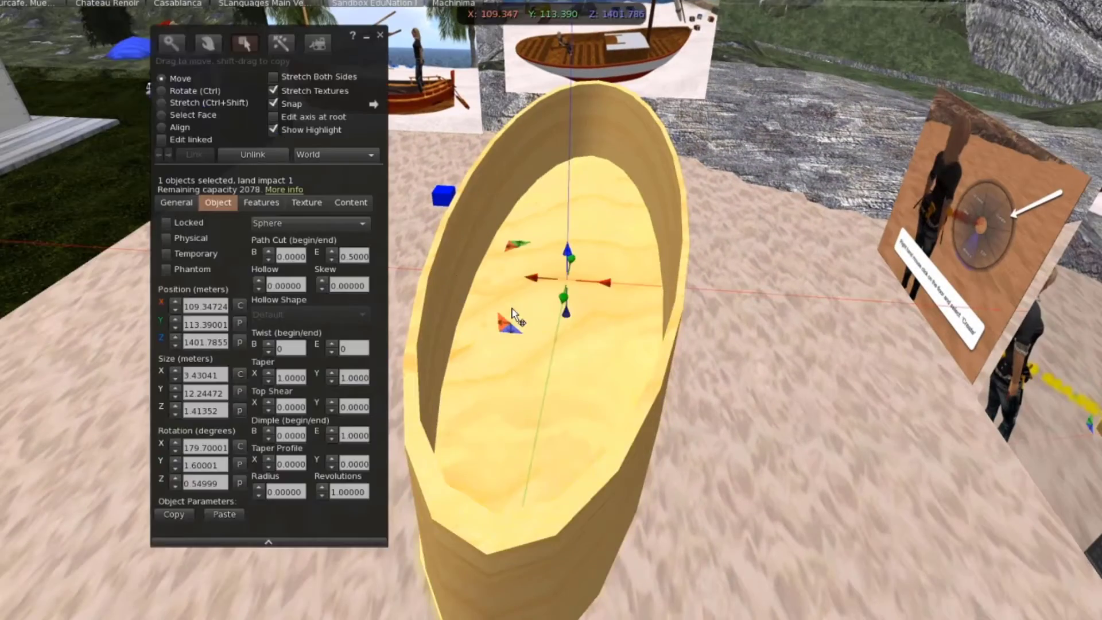
{"action": "left_click", "coordinate": [453, 325]}
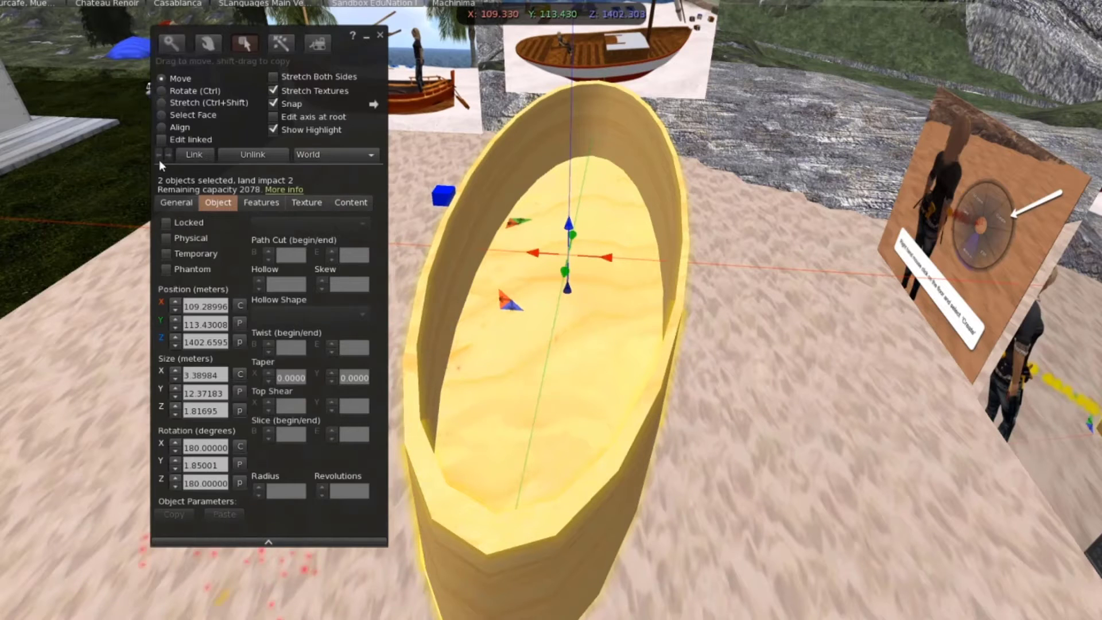
{"action": "left_click", "coordinate": [195, 155]}
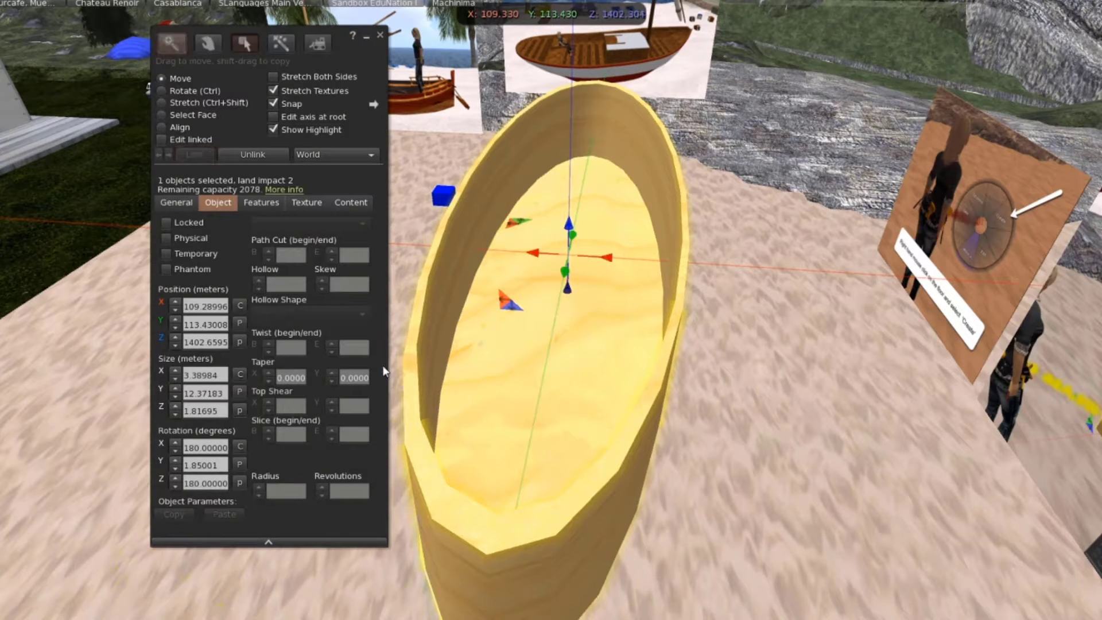
{"action": "key", "text": "ctrl+alt"}
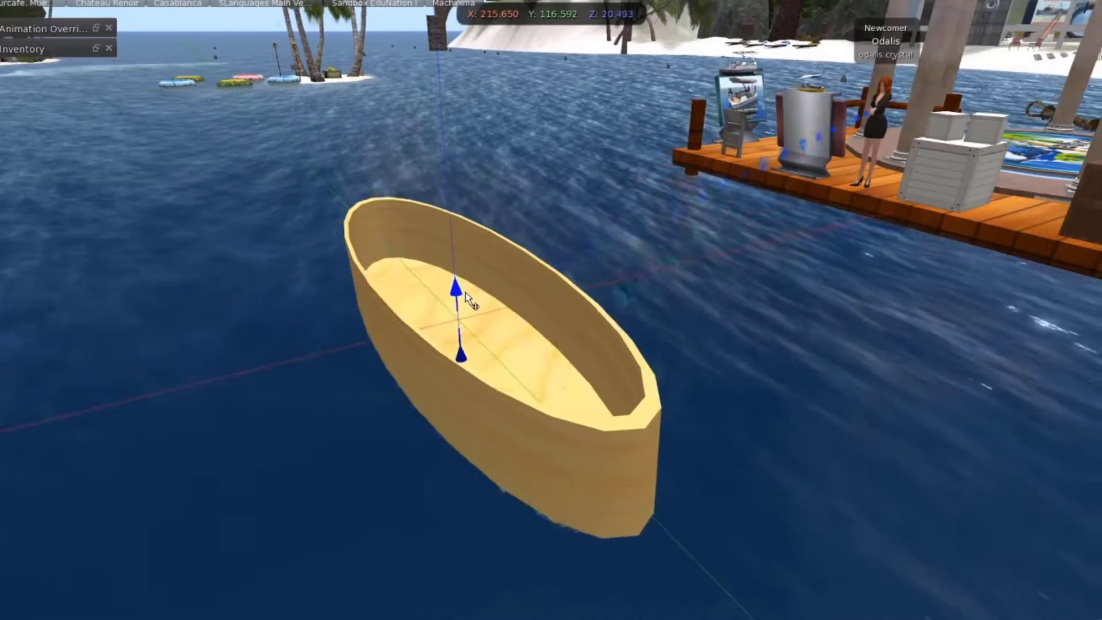
Add a new script to the boat, replace its code with the pasted sit-target code, and save it.
{"action": "left_click_drag", "start_coordinate": [467, 300], "coordinate": [468, 302]}
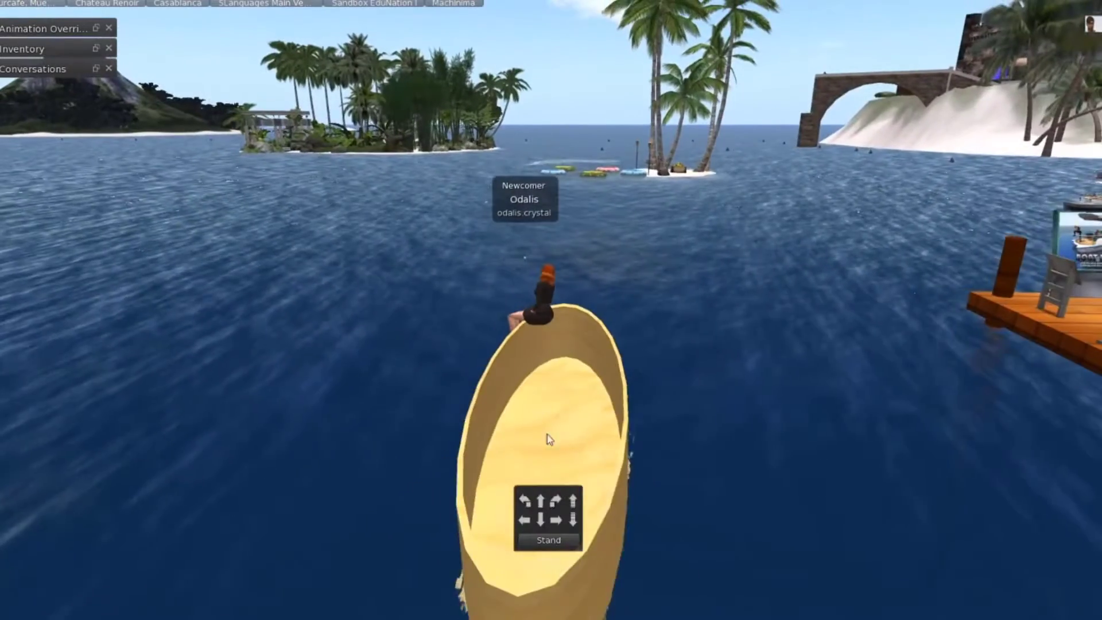
{"action": "right_click", "coordinate": [553, 436]}
{"action": "left_click", "coordinate": [625, 476]}
{"action": "left_click", "coordinate": [620, 243]}
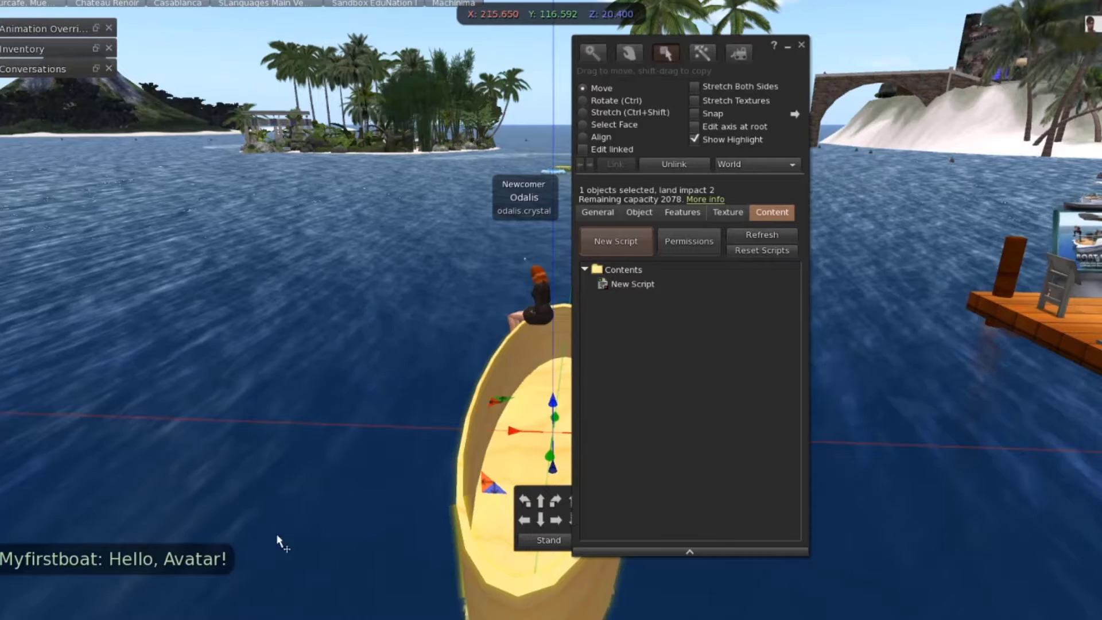
{"action": "double_click", "coordinate": [631, 283]}
{"action": "key", "text": "ctrl+a"}
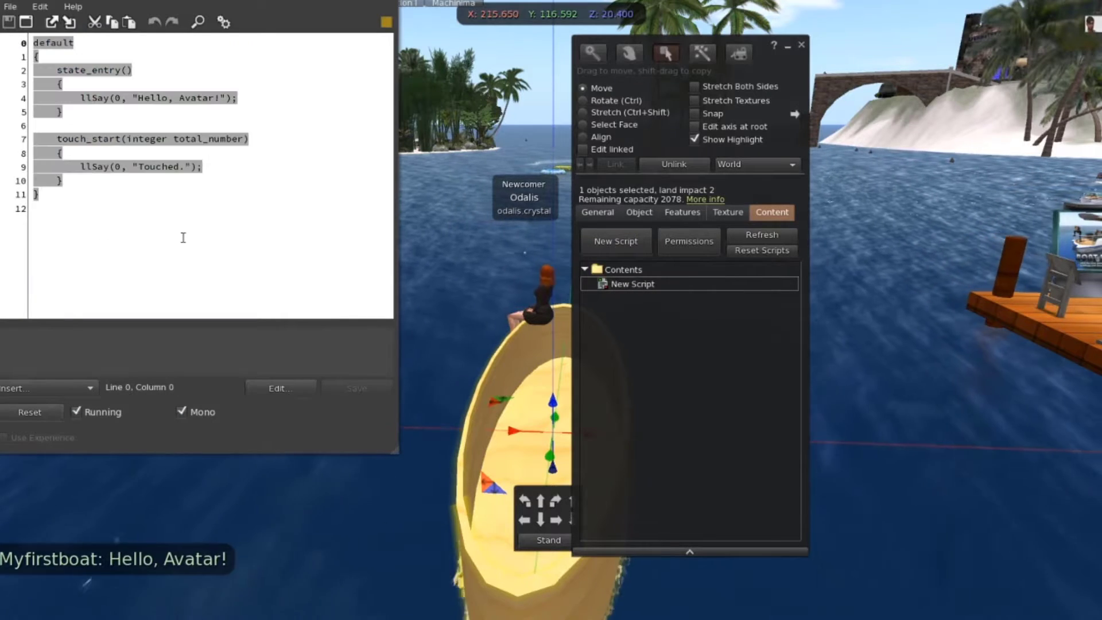
{"action": "type", "text": "default { state_entry() {     llSetMemoryLimit ( 4096 ) ;     llSitTarget ( < 0.01 , 0.0 , 0.0 > , ZERO_ROTATION ) ; // Change 3 numbers to move sit target.     llSetClickAction( CLICK_ACTION_SIT ); } }"}
{"action": "left_click", "coordinate": [356, 389]}
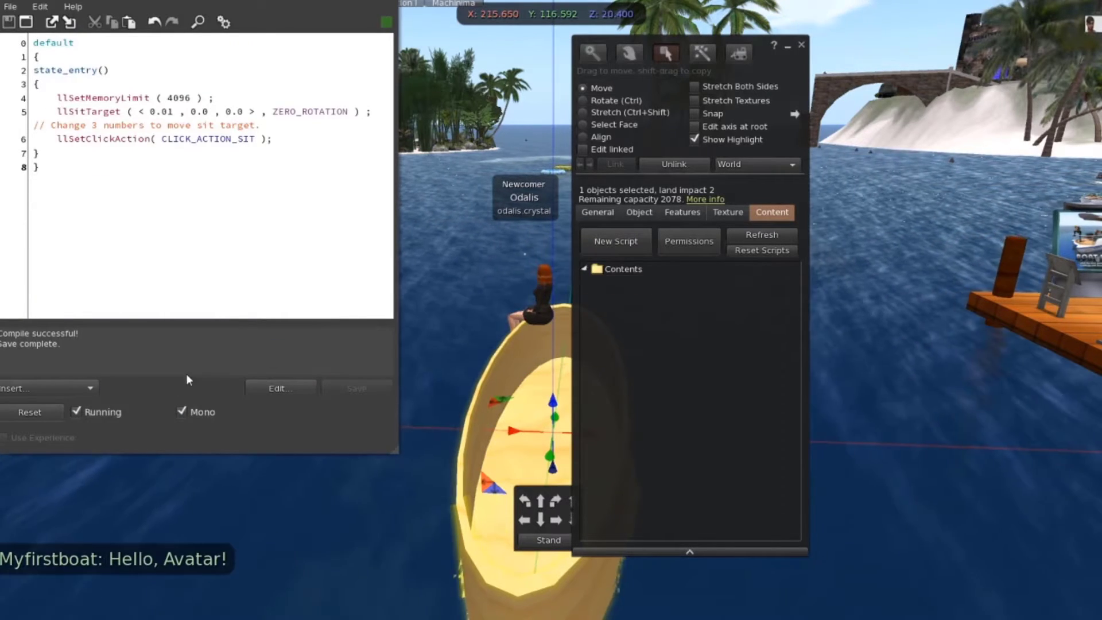
{"action": "key", "text": "ctrl+w"}
{"action": "key", "text": "ctrl+w"}
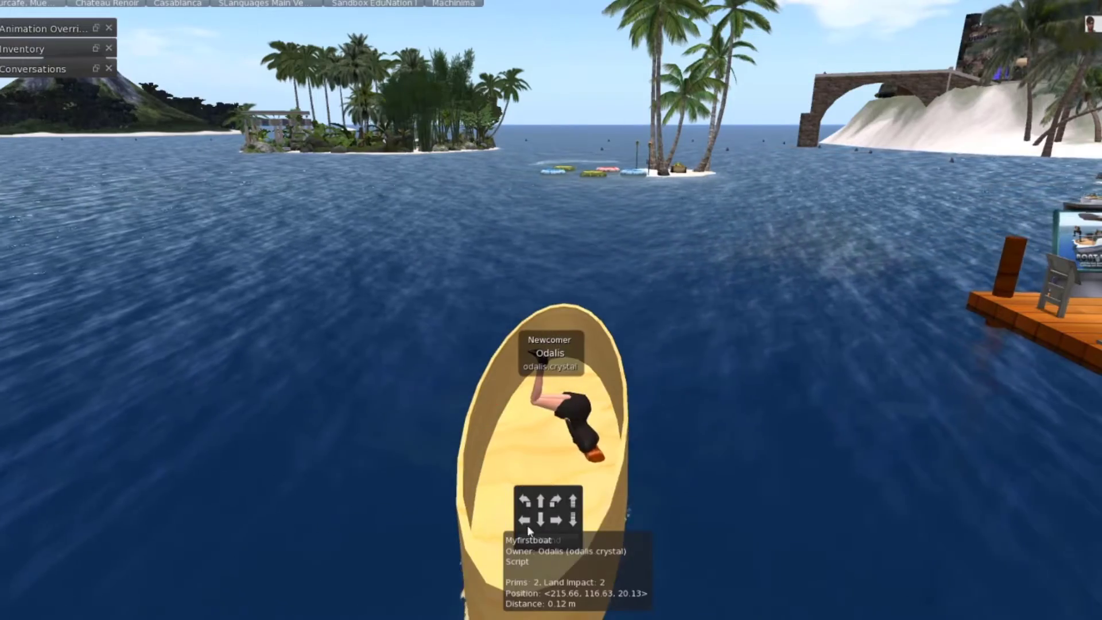
{"action": "left_click_drag", "start_coordinate": [561, 462], "coordinate": [666, 453], "text": "alt"}
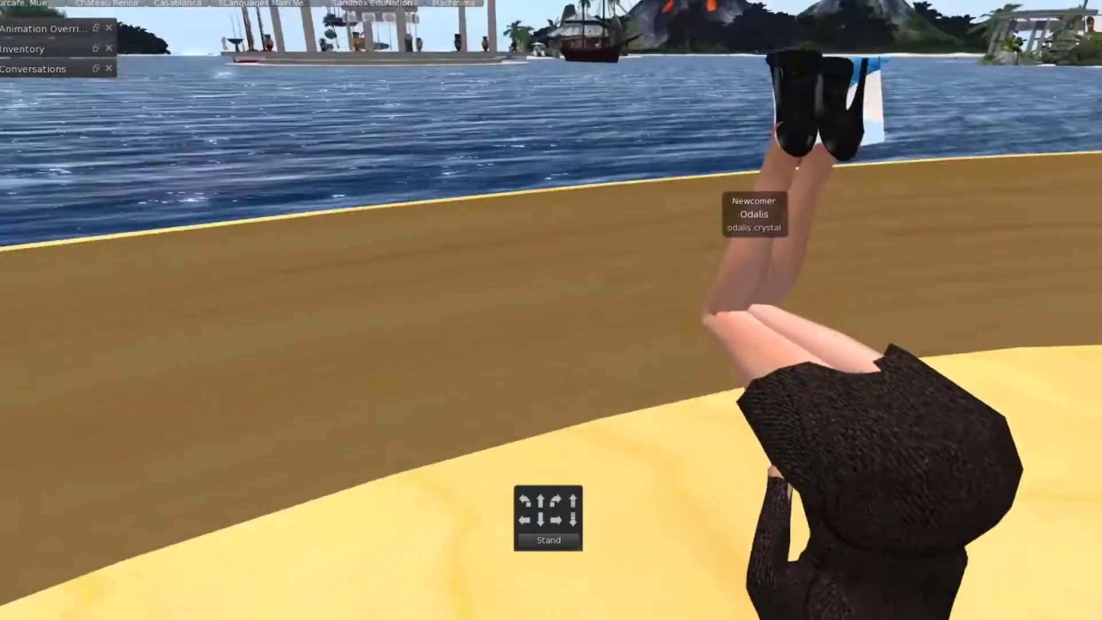
{"action": "key", "text": "Escape"}
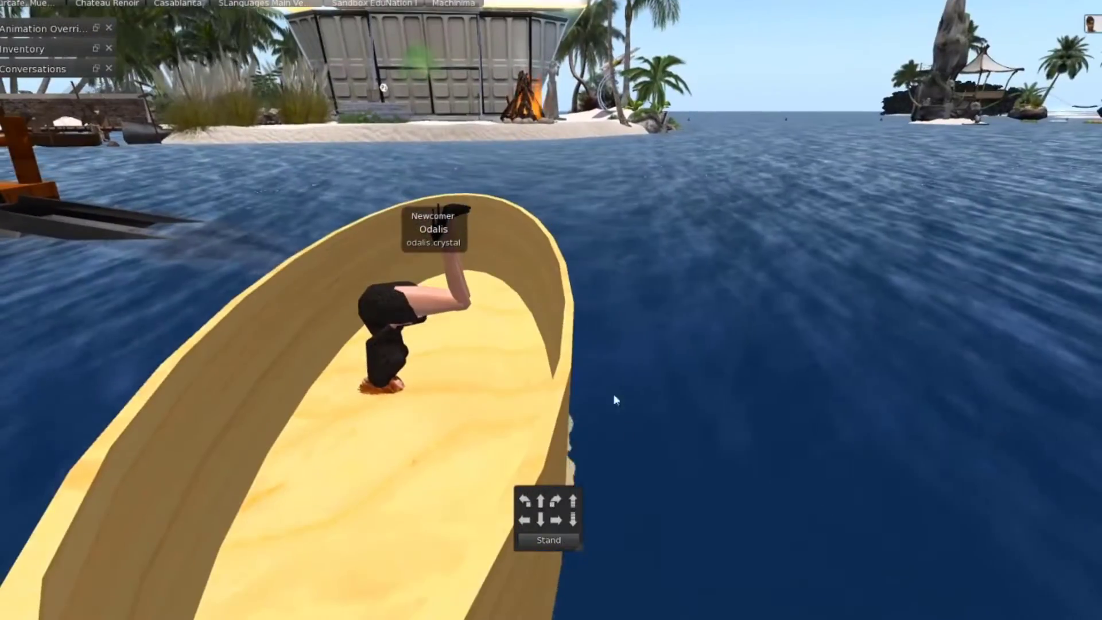
Stand up, then widen the seat plank and rotate it around its green axis.
{"action": "left_click", "coordinate": [549, 539]}
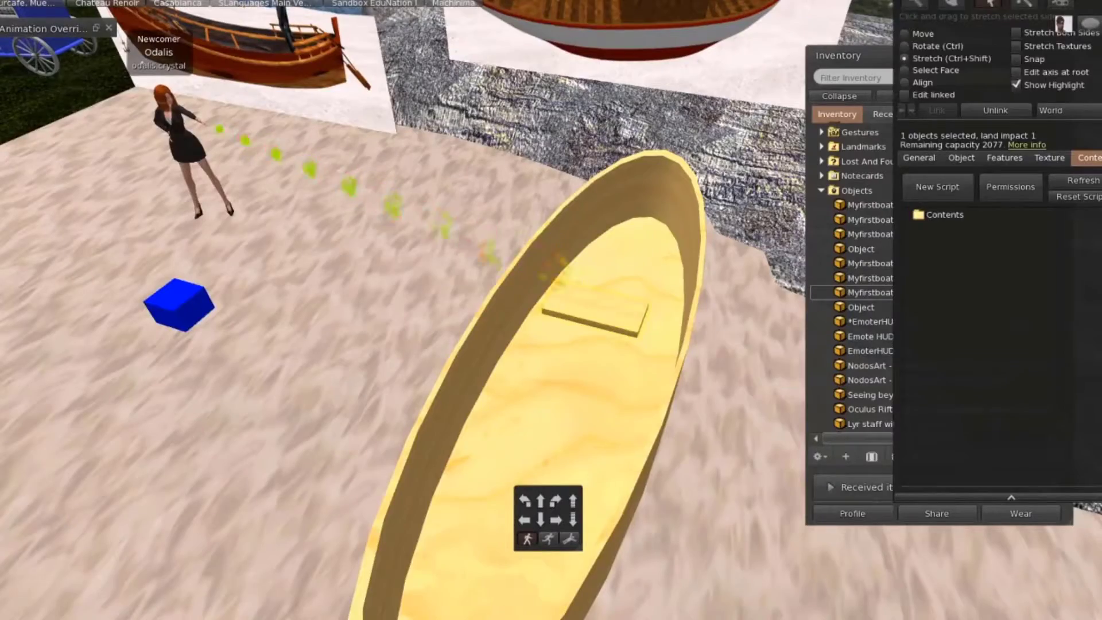
{"action": "left_click_drag", "start_coordinate": [639, 292], "coordinate": [647, 326]}
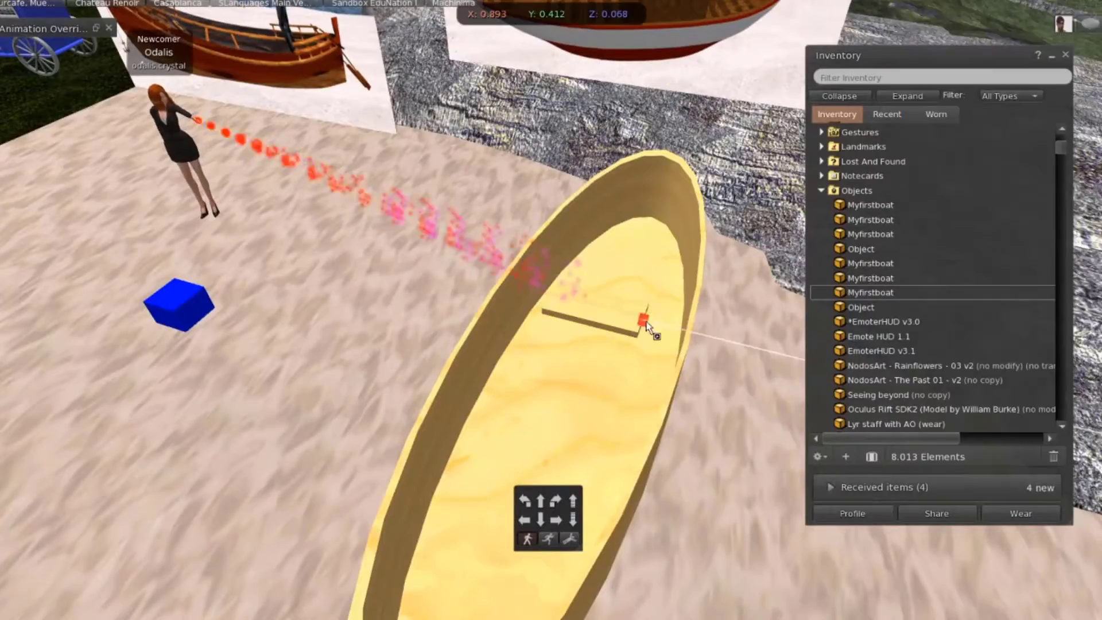
{"action": "left_click_drag", "start_coordinate": [519, 298], "coordinate": [520, 392]}
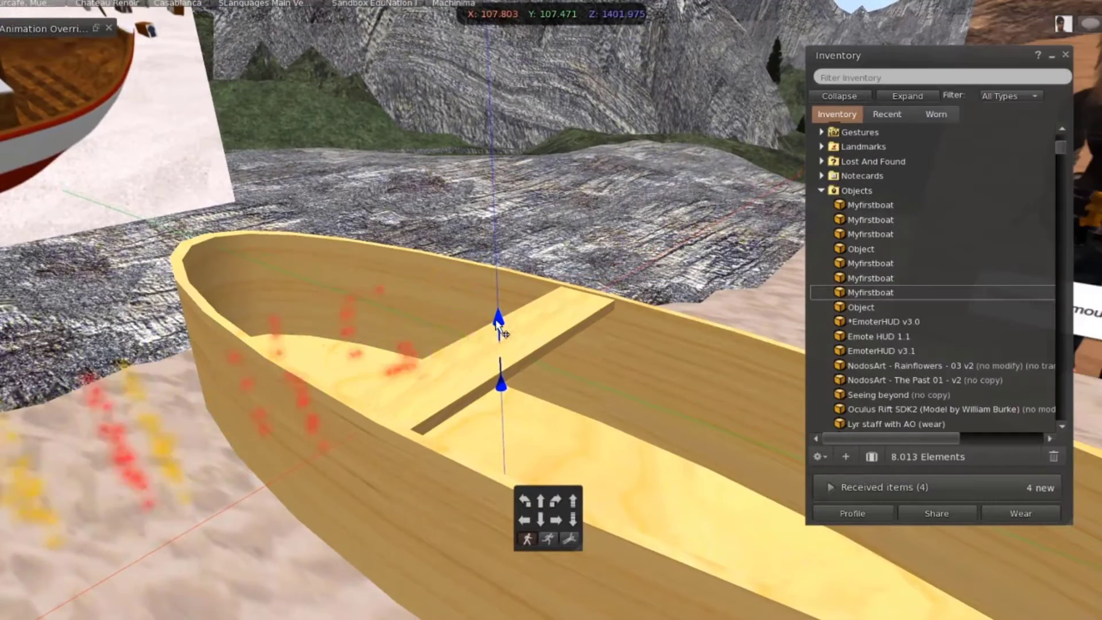
{"action": "left_click", "coordinate": [903, 34]}
{"action": "right_click", "coordinate": [441, 490]}
{"action": "left_click_drag", "start_coordinate": [442, 491], "coordinate": [716, 284], "text": "alt"}
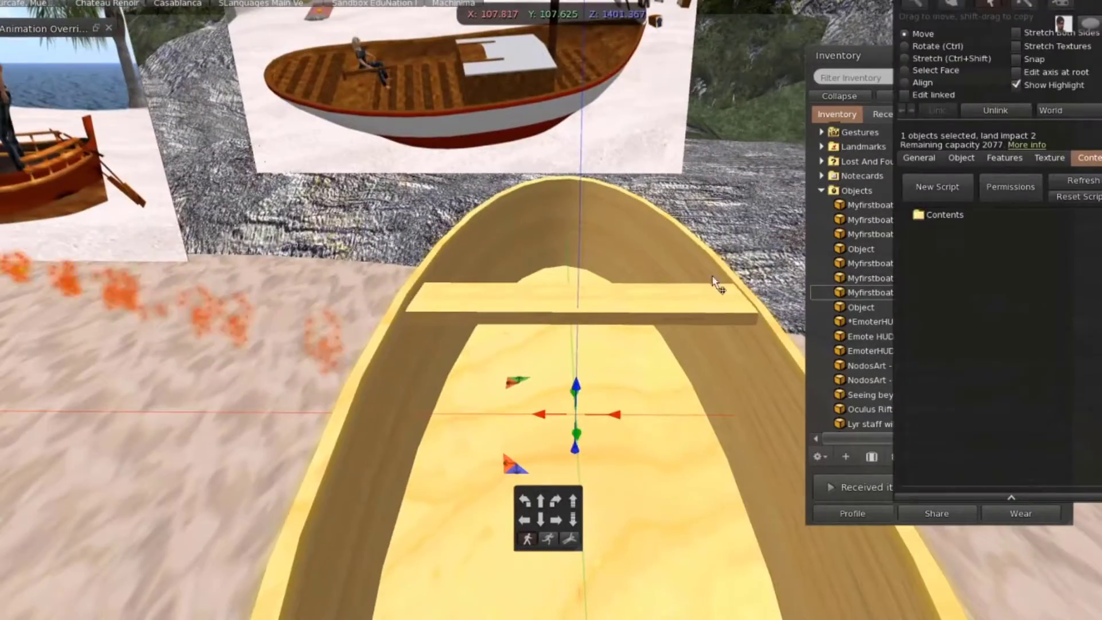
{"action": "left_click", "coordinate": [903, 46]}
{"action": "mouse_move", "coordinate": [538, 365]}
{"action": "left_mouse_down"}
{"action": "mouse_move", "coordinate": [528, 376]}
{"action": "mouse_move", "coordinate": [545, 373]}
{"action": "mouse_move", "coordinate": [536, 367]}
{"action": "left_mouse_up"}
{"action": "left_click", "coordinate": [961, 158]}
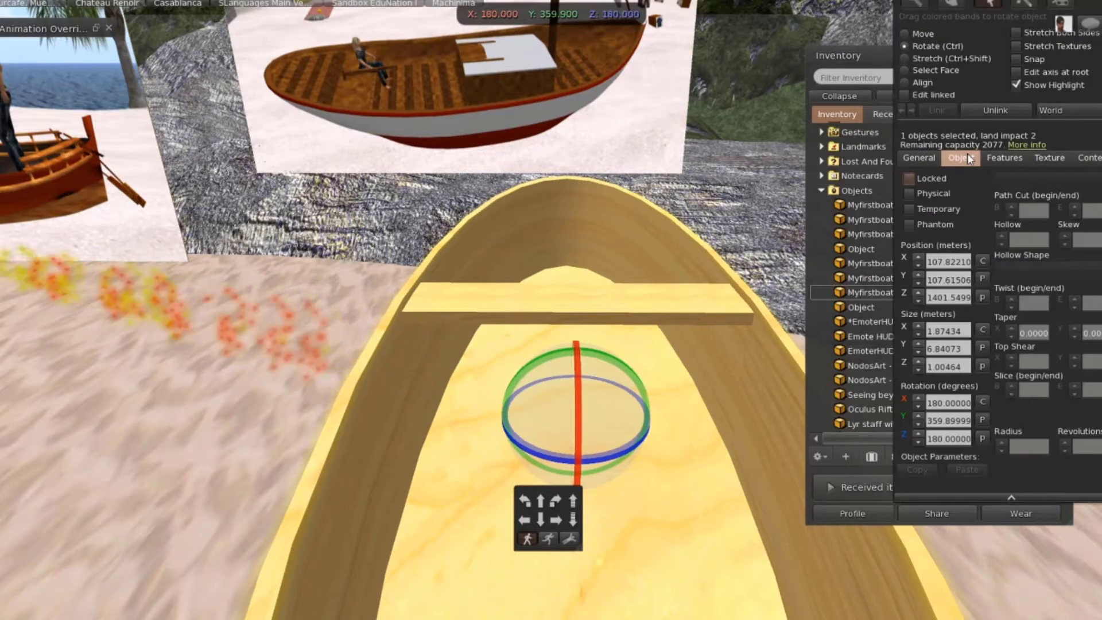
Close the build, inventory and movement panels, try sitting in the boat, then edit it.
{"action": "key", "text": "ctrl+b"}
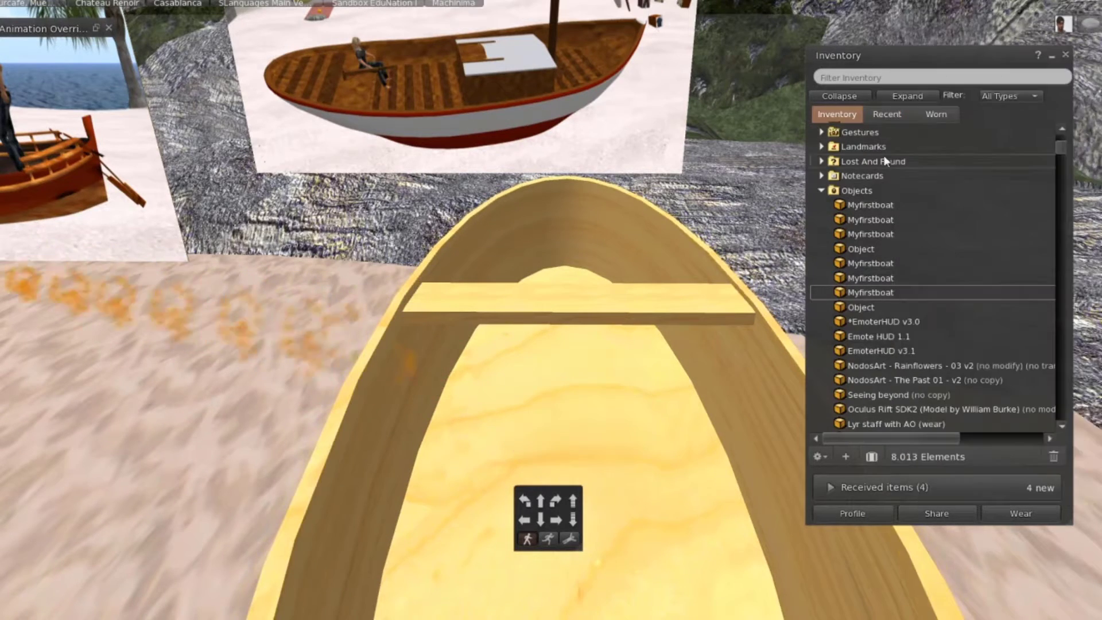
{"action": "key", "text": "ctrl+i"}
{"action": "left_click", "coordinate": [570, 540]}
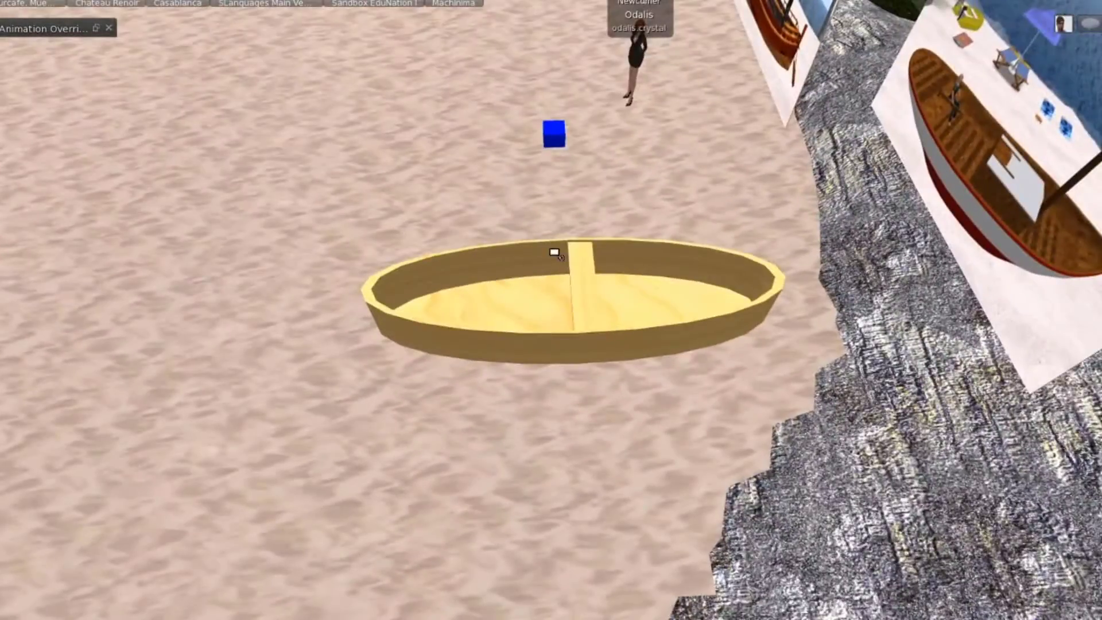
{"action": "right_click", "coordinate": [560, 327]}
{"action": "left_click", "coordinate": [560, 296]}
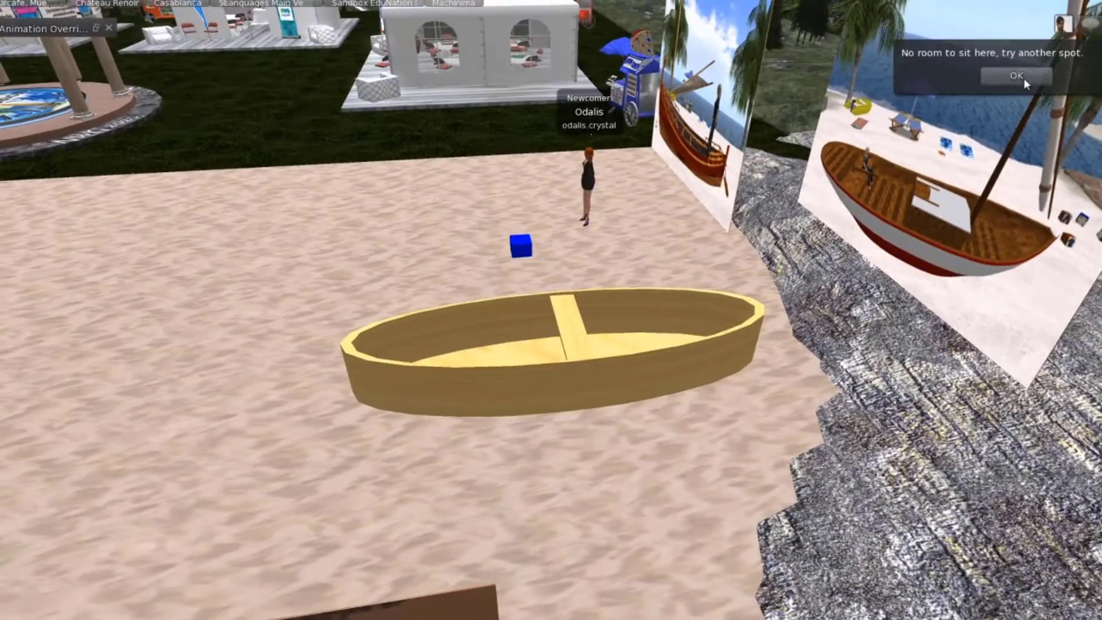
{"action": "right_click", "coordinate": [563, 329]}
{"action": "left_click", "coordinate": [586, 359]}
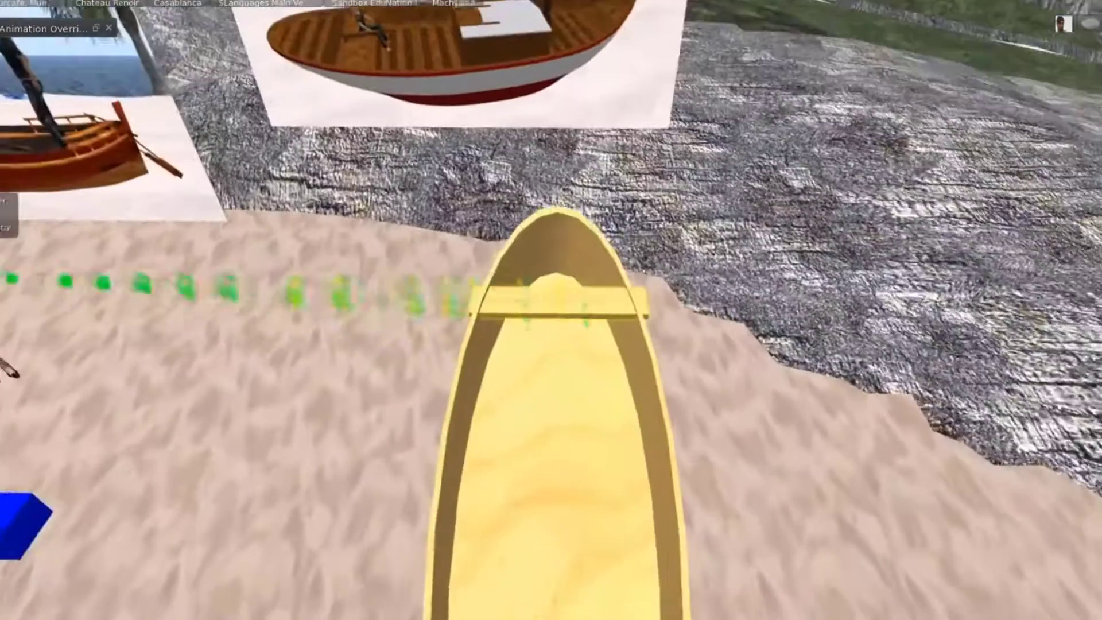
Create a sit-target script in the seat plank, save it, and sit on the seat.
{"action": "left_click", "coordinate": [904, 58]}
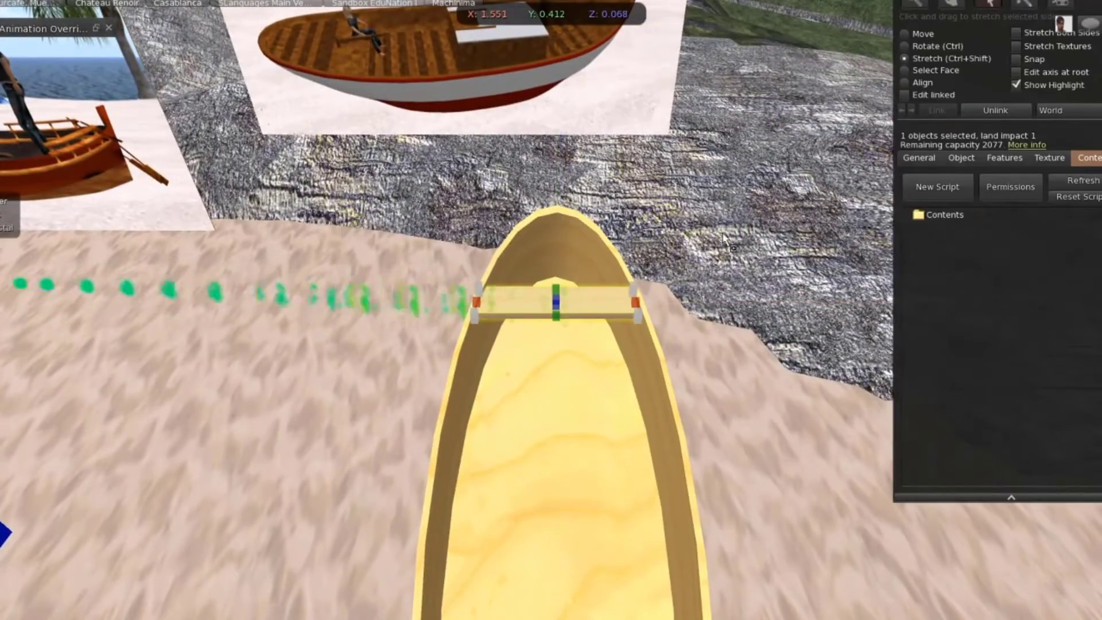
{"action": "double_click", "coordinate": [953, 228]}
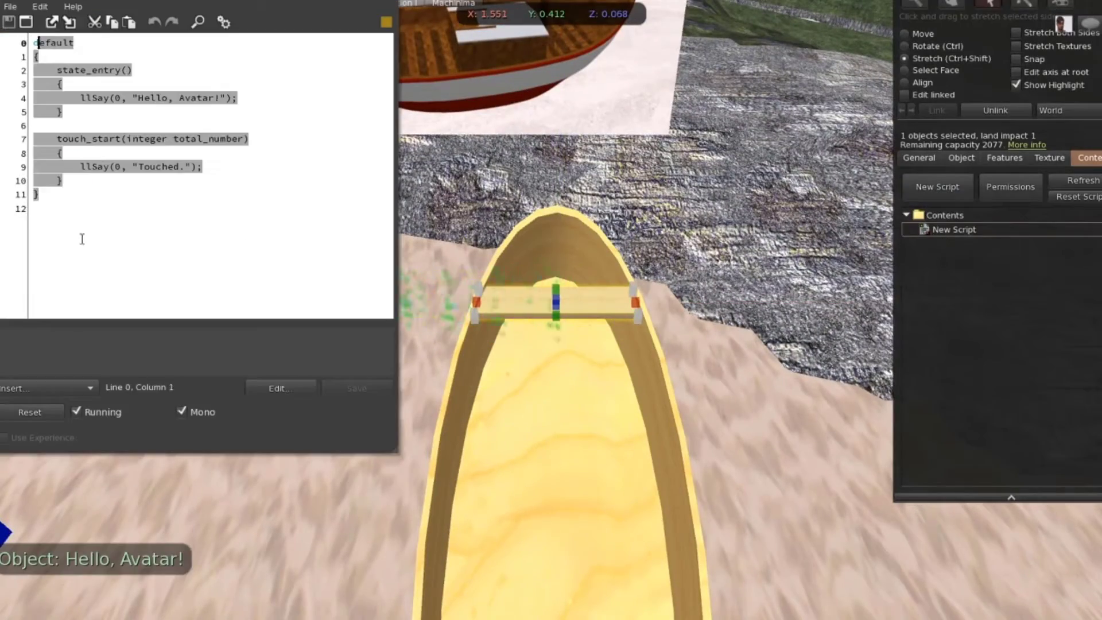
{"action": "type", "text": "default { state_entry() {     llSetMemoryLimit ( 4096 ) ;     llSitTarget ( < 0.01 , 0.0 , 0.0 > , ZERO_ROTATION ) ; // Change 3 numbers to move sit target.     llSetClickAction( CLICK_ACTION_SIT ); } }"}
{"action": "left_click", "coordinate": [357, 388]}
{"action": "key", "text": "ctrl+w"}
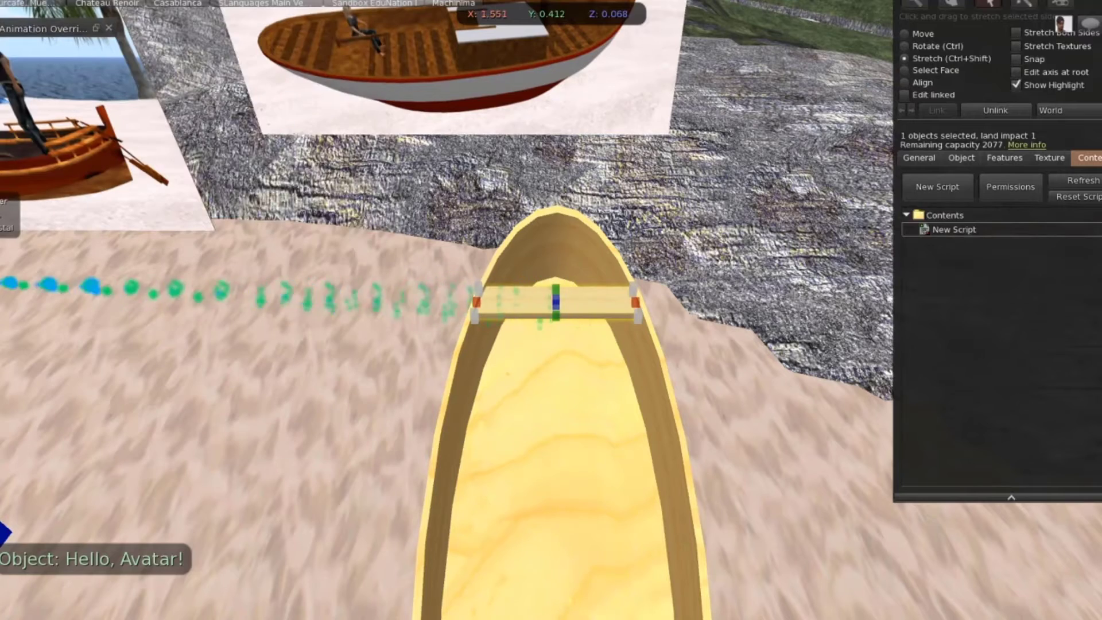
{"action": "left_click", "coordinate": [556, 301]}
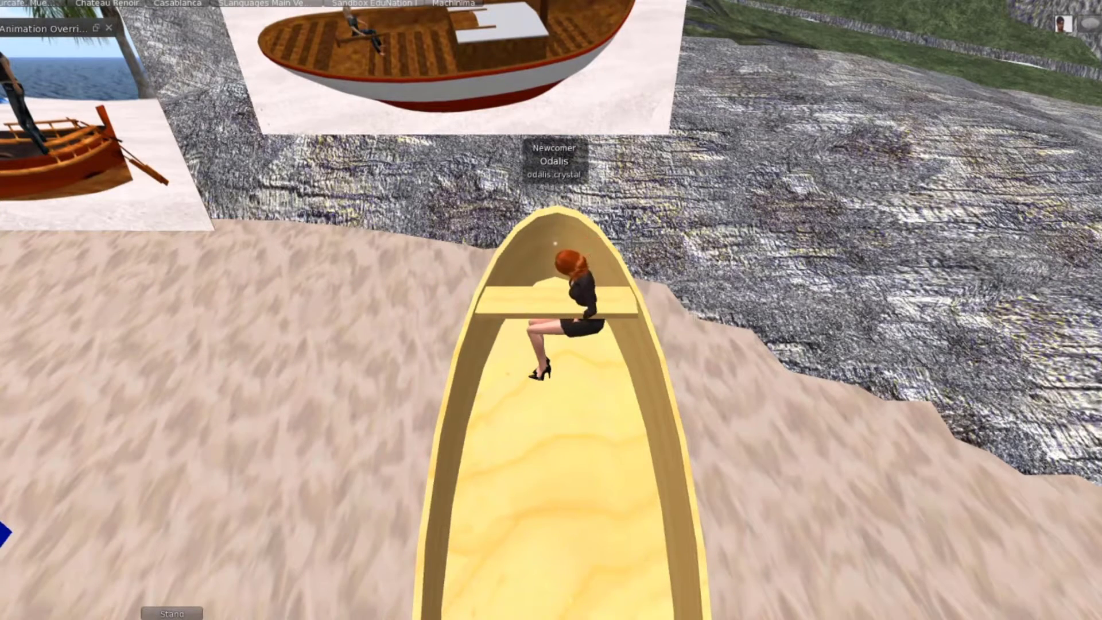
Change the script's third sit-target number to 5, then stand and sit again to test.
{"action": "key", "text": "ctrl+i"}
{"action": "key", "text": "ctrl+3"}
{"action": "double_click", "coordinate": [952, 229]}
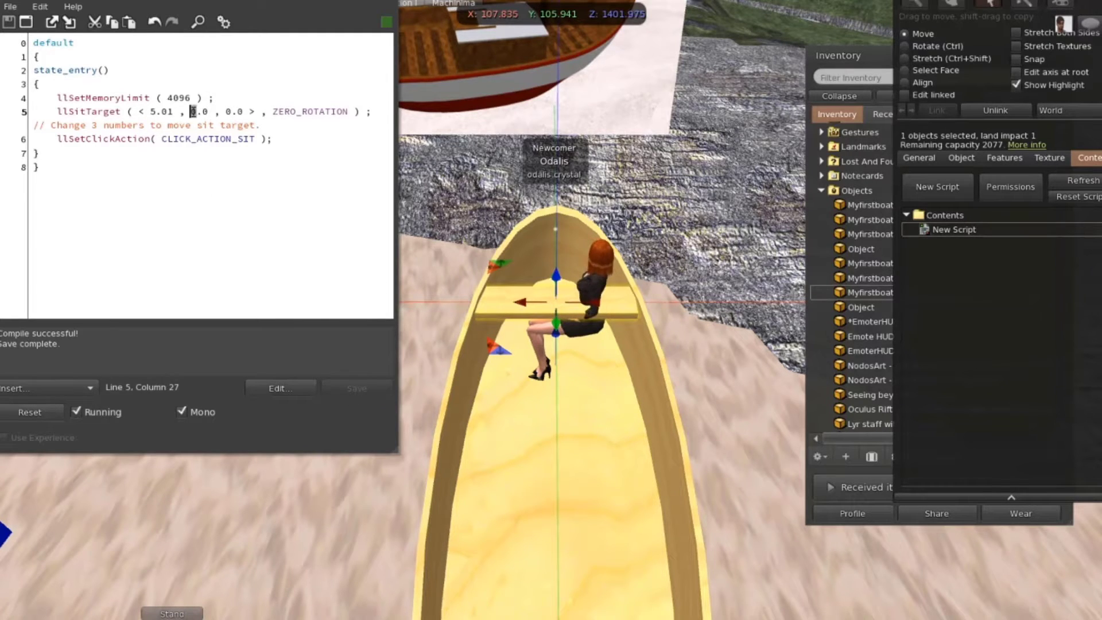
{"action": "left_click", "coordinate": [232, 111]}
{"action": "key", "text": "BackSpace"}
{"action": "type", "text": "5"}
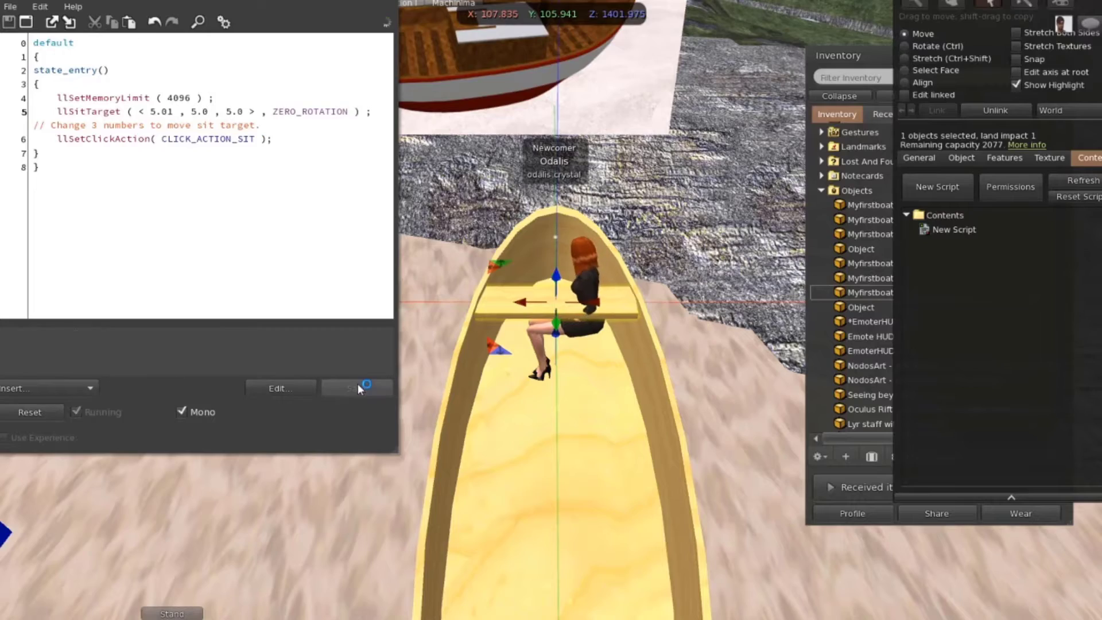
{"action": "key", "text": "ctrl+w"}
{"action": "left_click", "coordinate": [172, 613]}
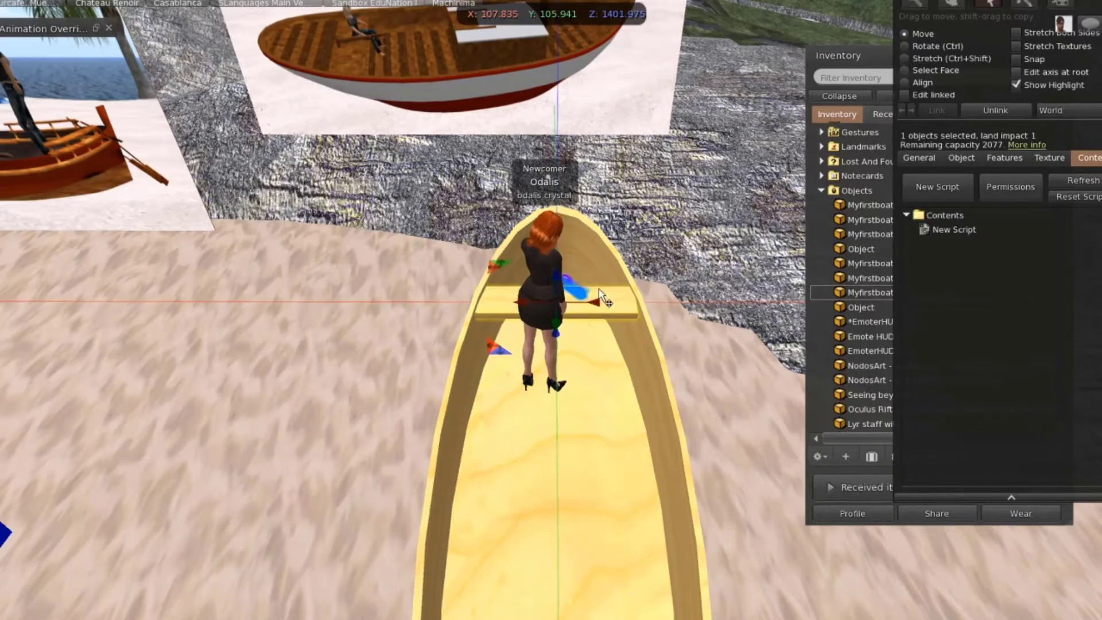
{"action": "left_click", "coordinate": [546, 326]}
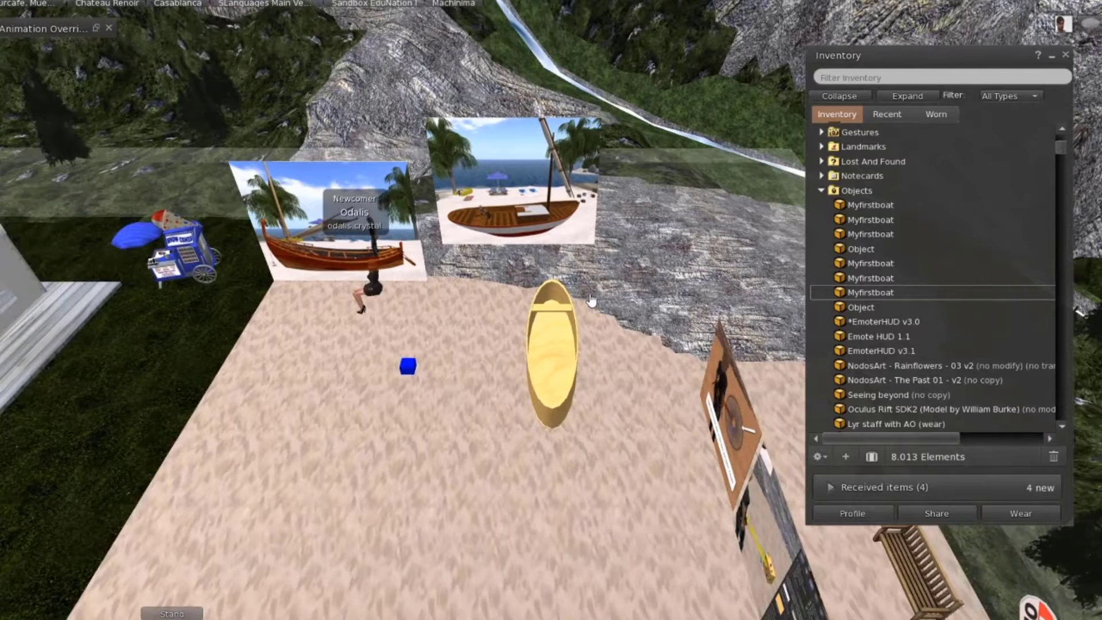
Retune the sit-target offsets to 0.51, 0.5, 0.0 and sit in the yellow boat again.
{"action": "right_click", "coordinate": [552, 344]}
{"action": "left_click", "coordinate": [576, 337]}
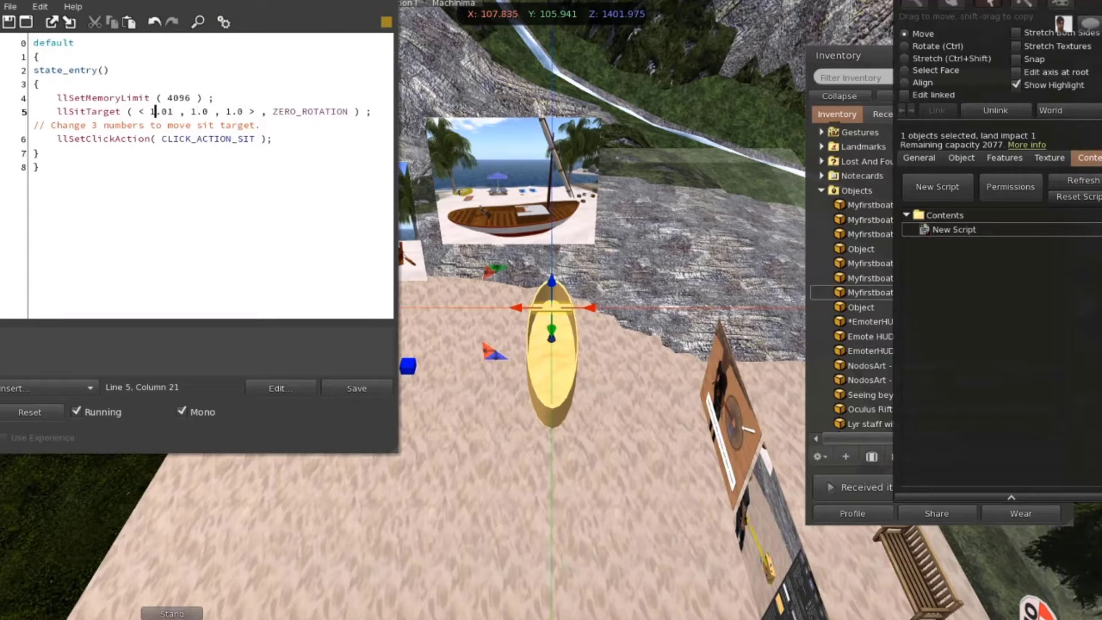
{"action": "left_click", "coordinate": [388, 9]}
{"action": "key", "text": "Escape"}
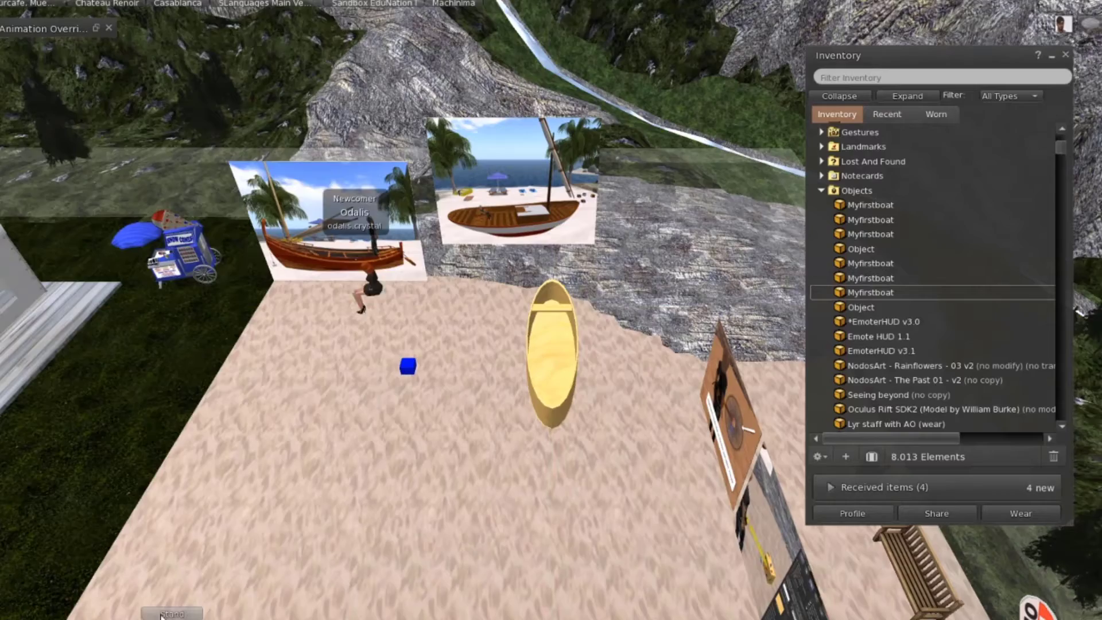
{"action": "left_click", "coordinate": [172, 614]}
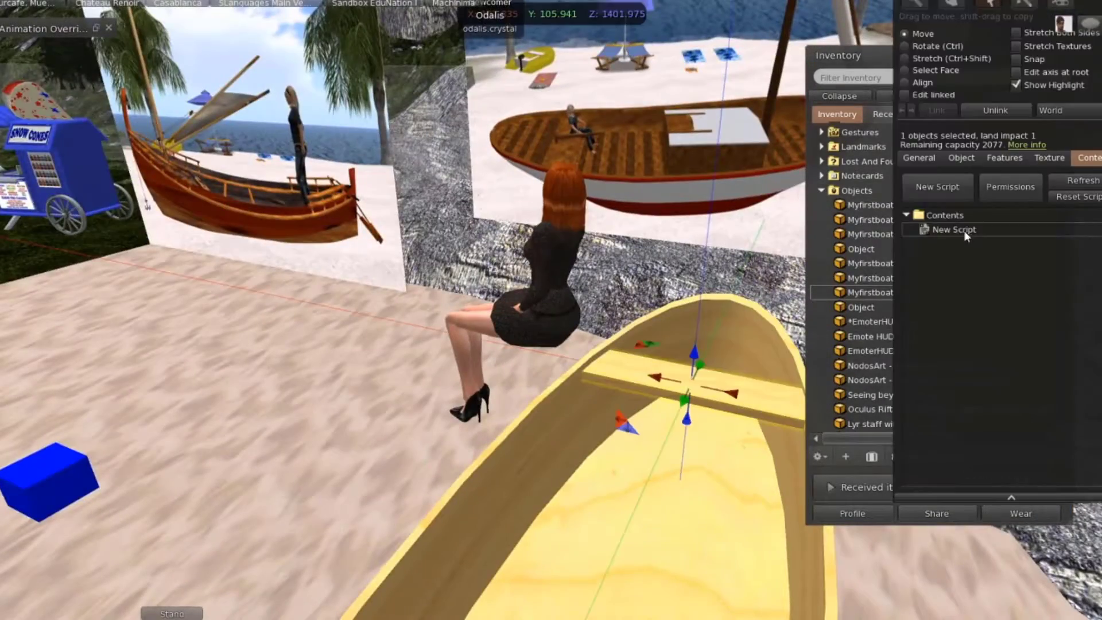
{"action": "double_click", "coordinate": [946, 230]}
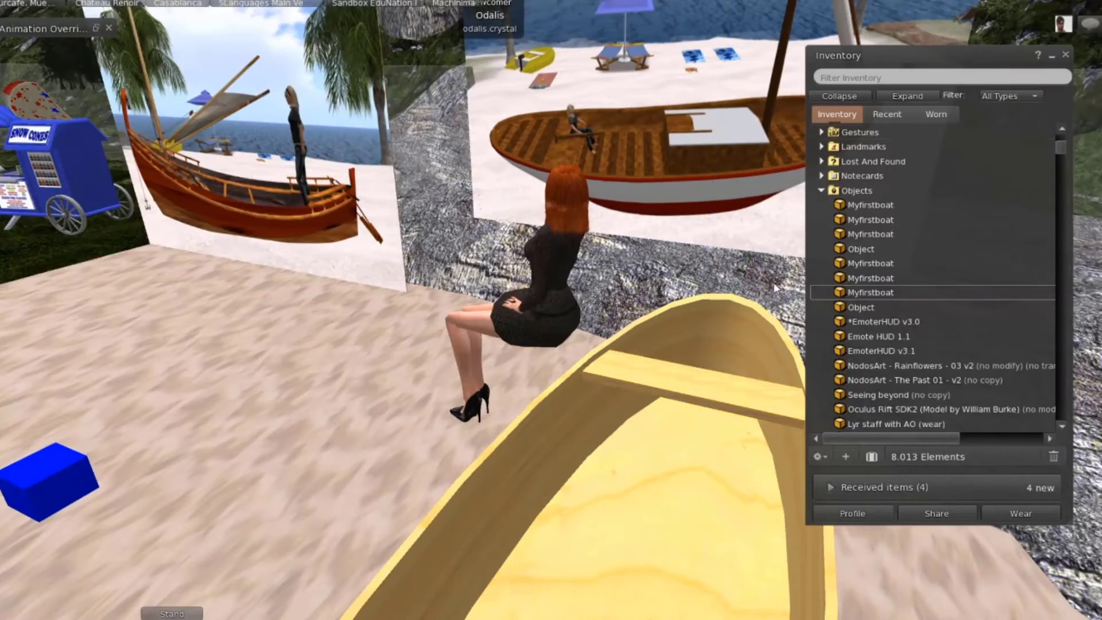
{"action": "scroll", "coordinate": [725, 91], "scroll_direction": "up", "scroll_amount": 3}
{"action": "left_click", "coordinate": [725, 90]}
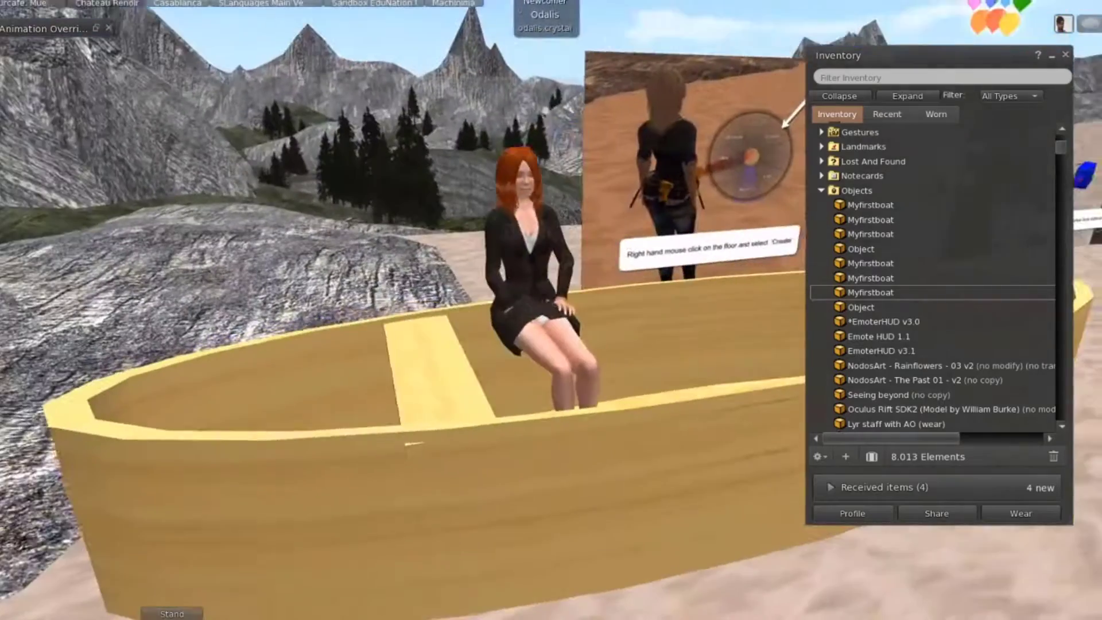
{"action": "right_click", "coordinate": [411, 359]}
{"action": "left_click", "coordinate": [438, 401]}
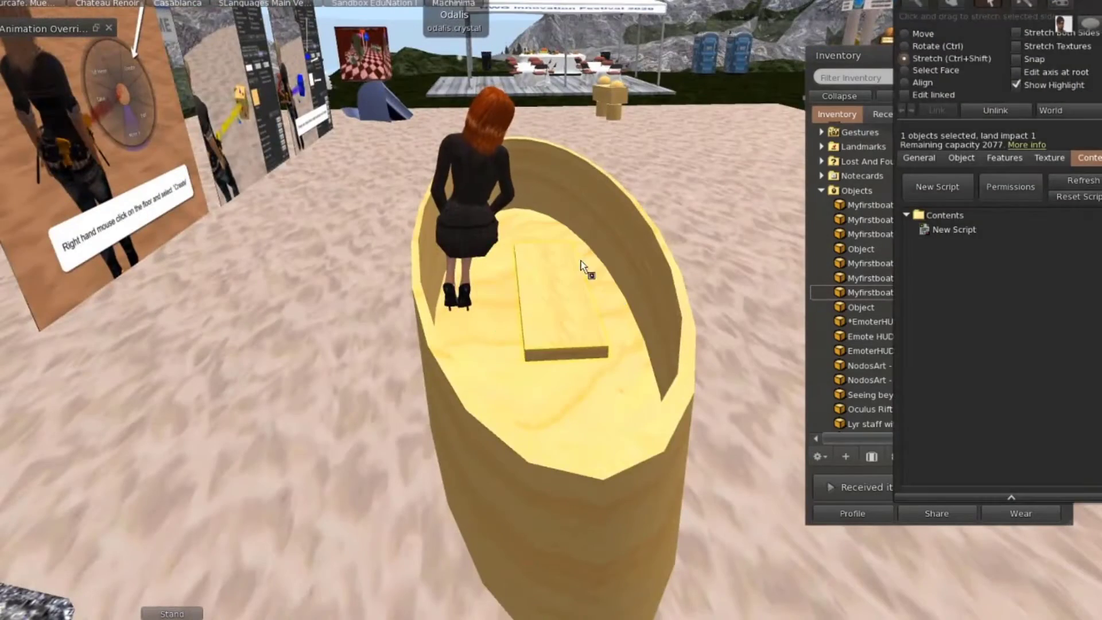
Move the seat plank to a new spot in the boat and sit on it.
{"action": "left_click", "coordinate": [823, 118]}
{"action": "key", "text": "Escape"}
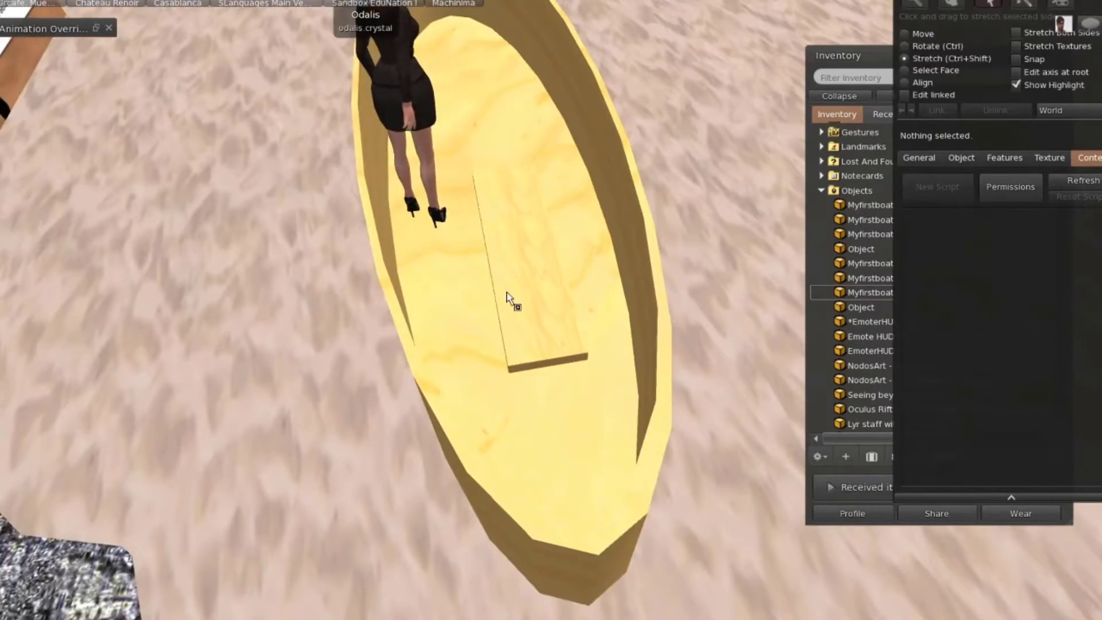
{"action": "left_click", "coordinate": [540, 293]}
{"action": "left_click_drag", "start_coordinate": [493, 269], "coordinate": [542, 309]}
{"action": "key", "text": "Escape"}
{"action": "left_click", "coordinate": [535, 290]}
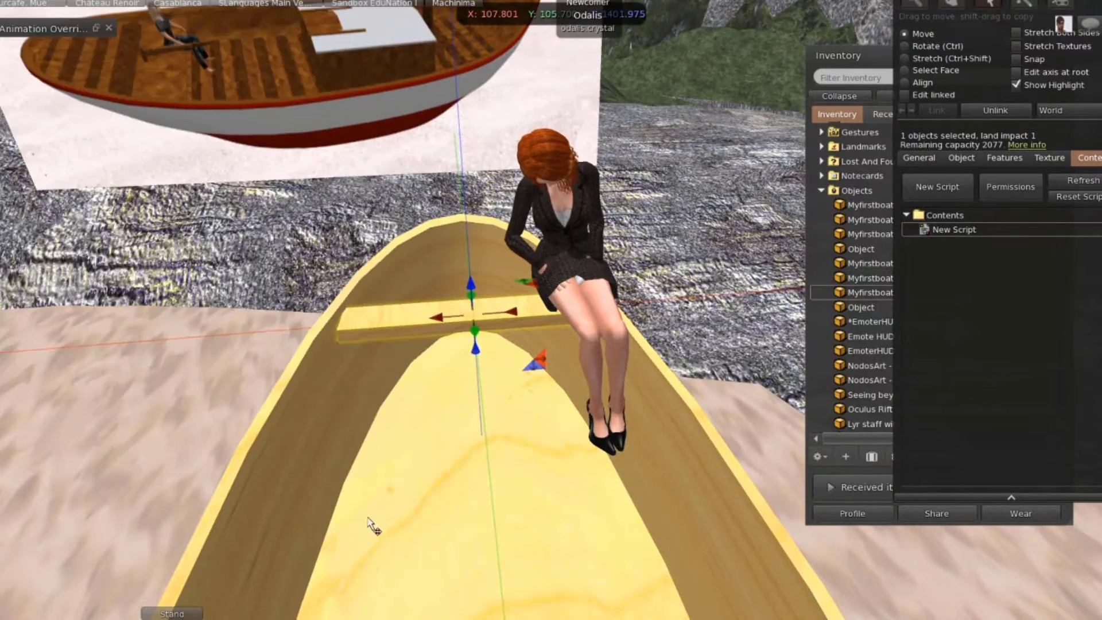
Retune the seat's sit target to about 0.5, 0.0, 0.3 and sit upright on the plank.
{"action": "left_click", "coordinate": [171, 613]}
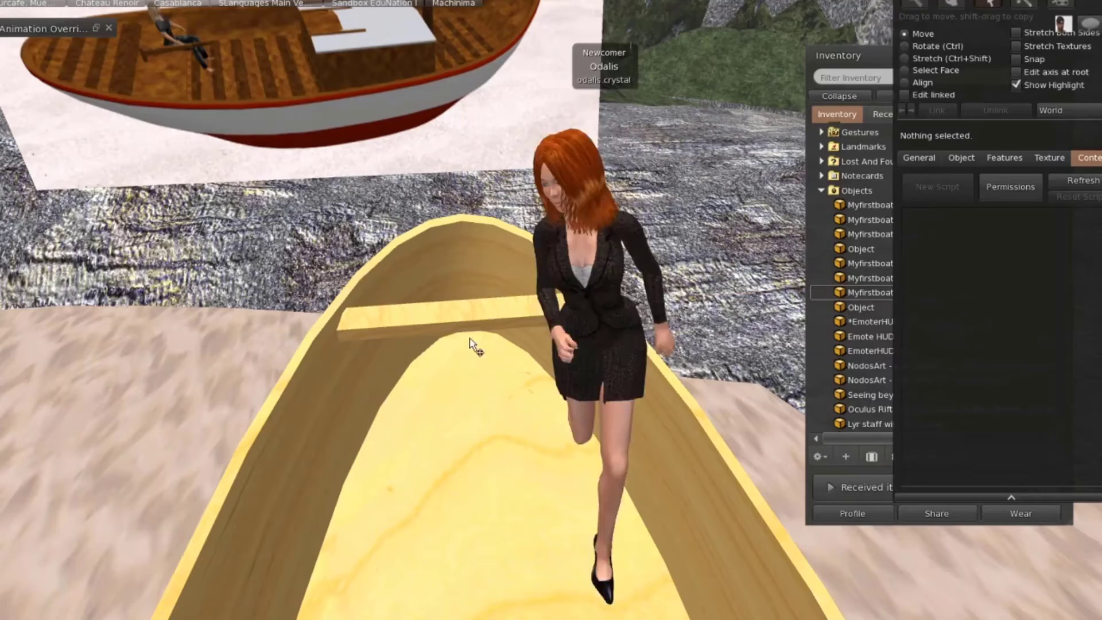
{"action": "left_click", "coordinate": [487, 320]}
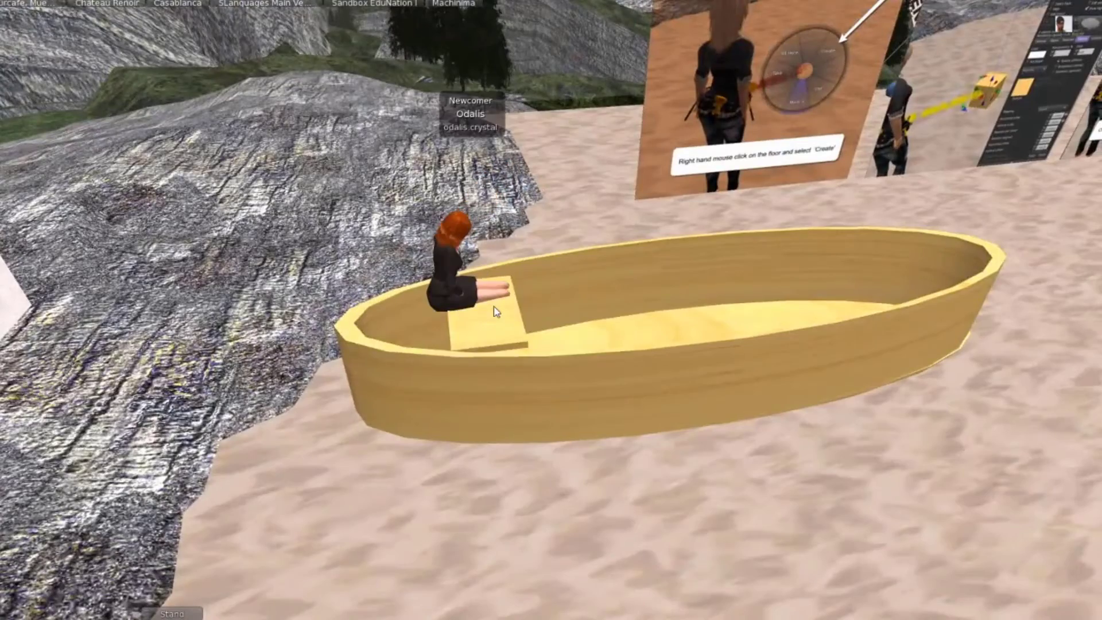
{"action": "right_click", "coordinate": [497, 312]}
{"action": "left_click", "coordinate": [516, 349]}
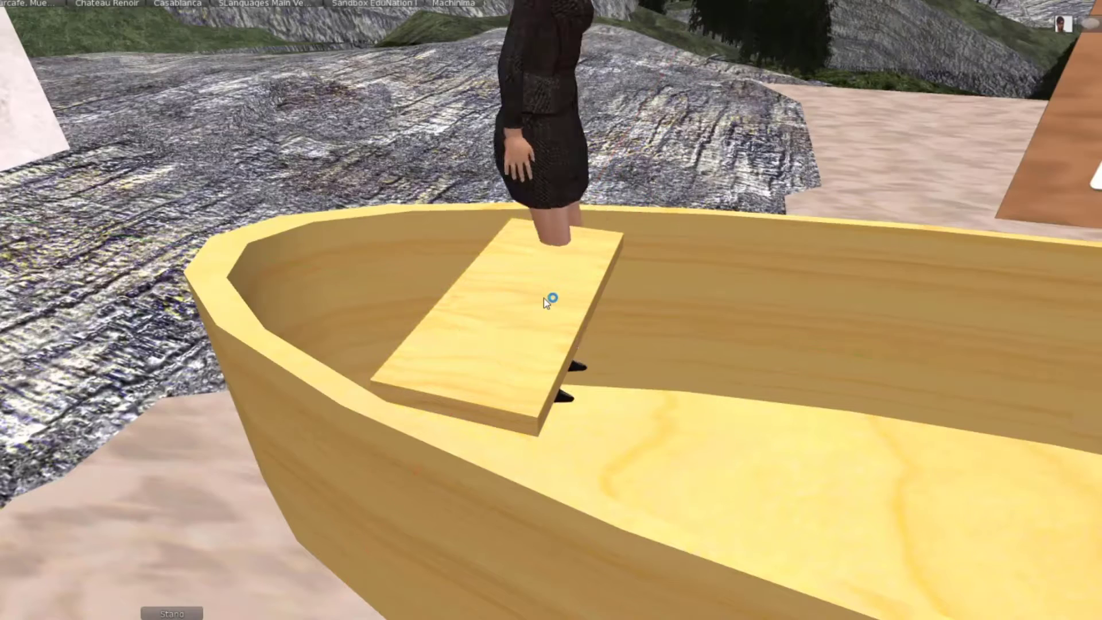
{"action": "left_click", "coordinate": [547, 303]}
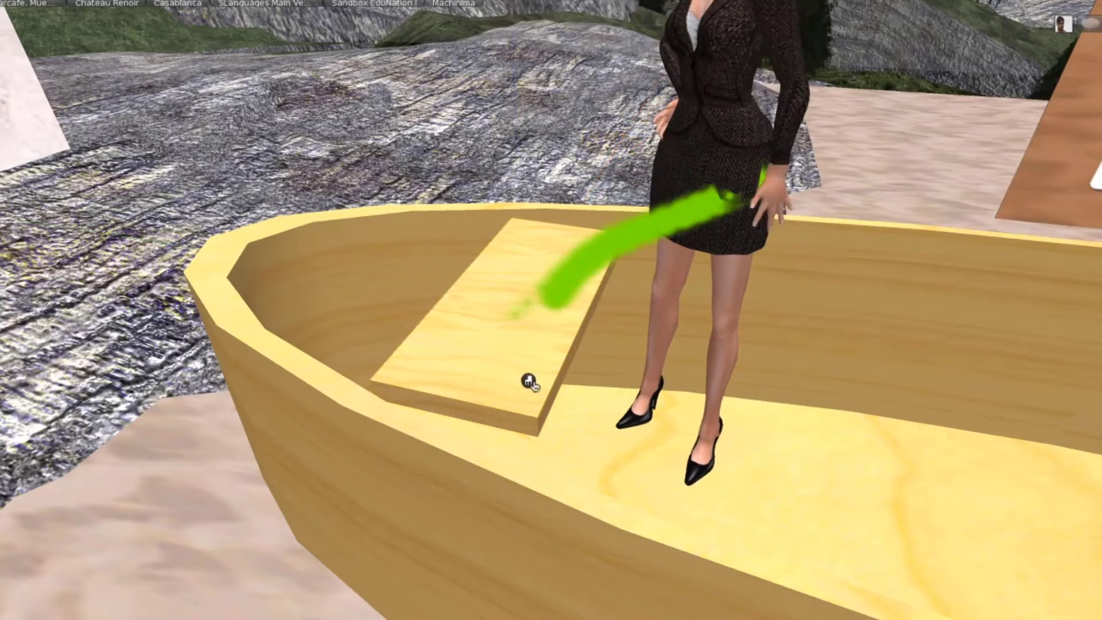
{"action": "left_click", "coordinate": [531, 343]}
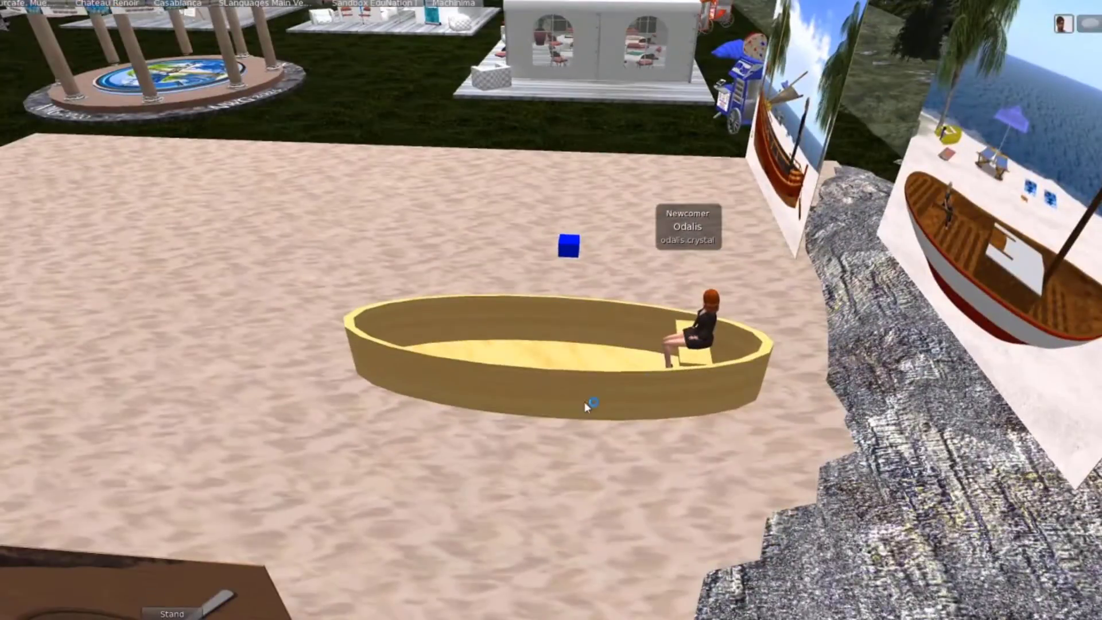
Search the texture picker for wood and give the boat hull the Brazillian rosewood texture.
{"action": "right_click", "coordinate": [549, 386]}
{"action": "left_click", "coordinate": [625, 394]}
{"action": "left_click", "coordinate": [961, 158]}
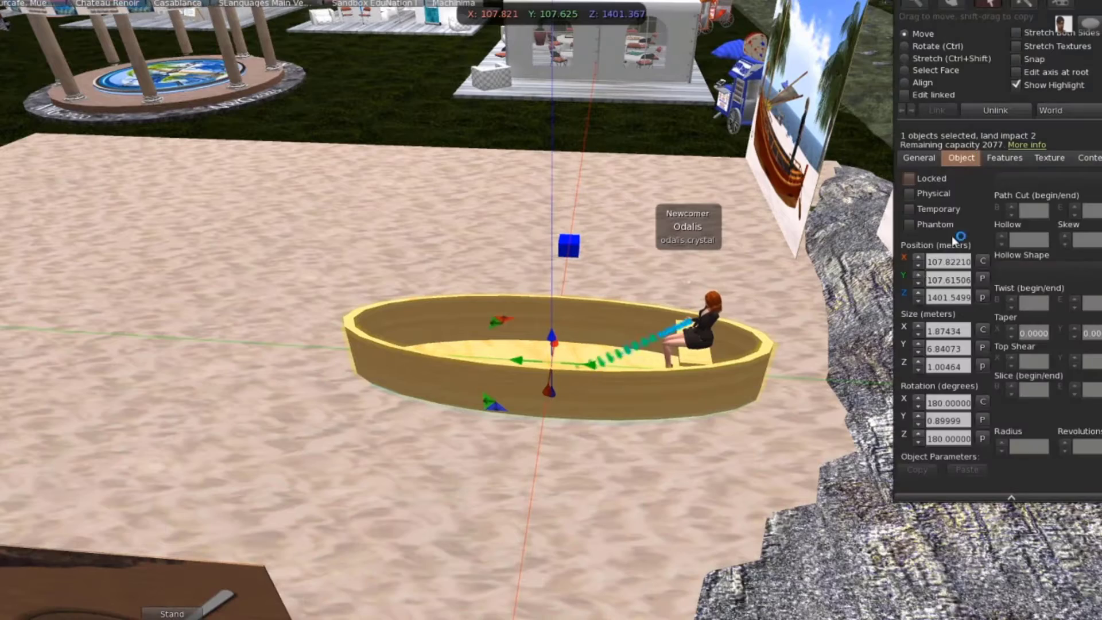
{"action": "left_click", "coordinate": [1048, 158]}
{"action": "left_click", "coordinate": [926, 274]}
{"action": "type", "text": "wood"}
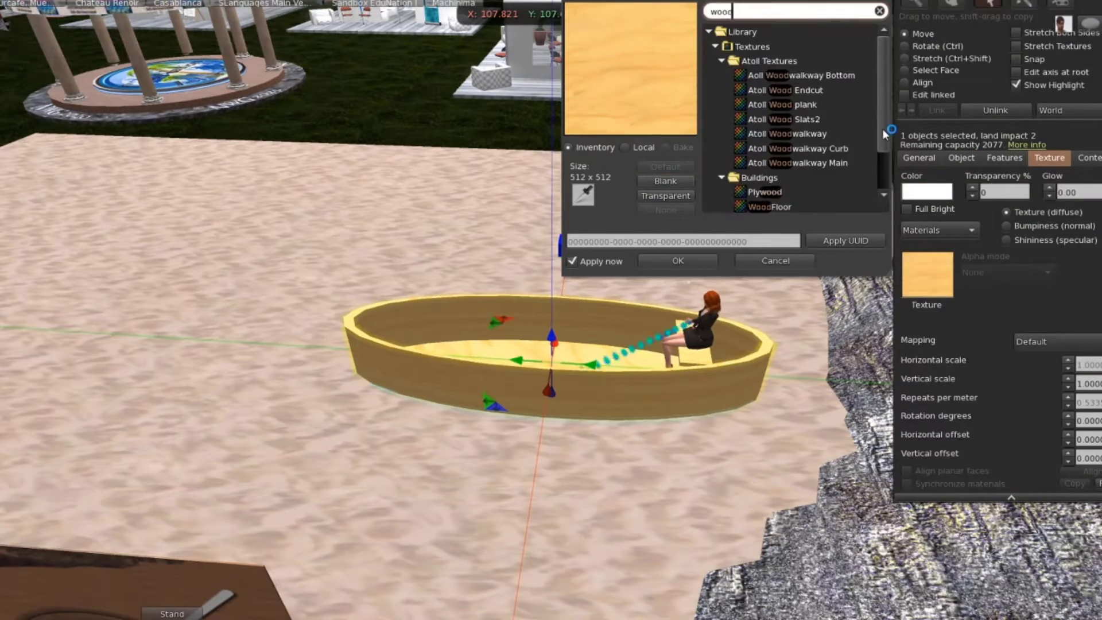
{"action": "scroll", "coordinate": [766, 150], "scroll_direction": "down", "scroll_amount": 2}
{"action": "left_click", "coordinate": [767, 149]}
{"action": "left_click", "coordinate": [760, 178]}
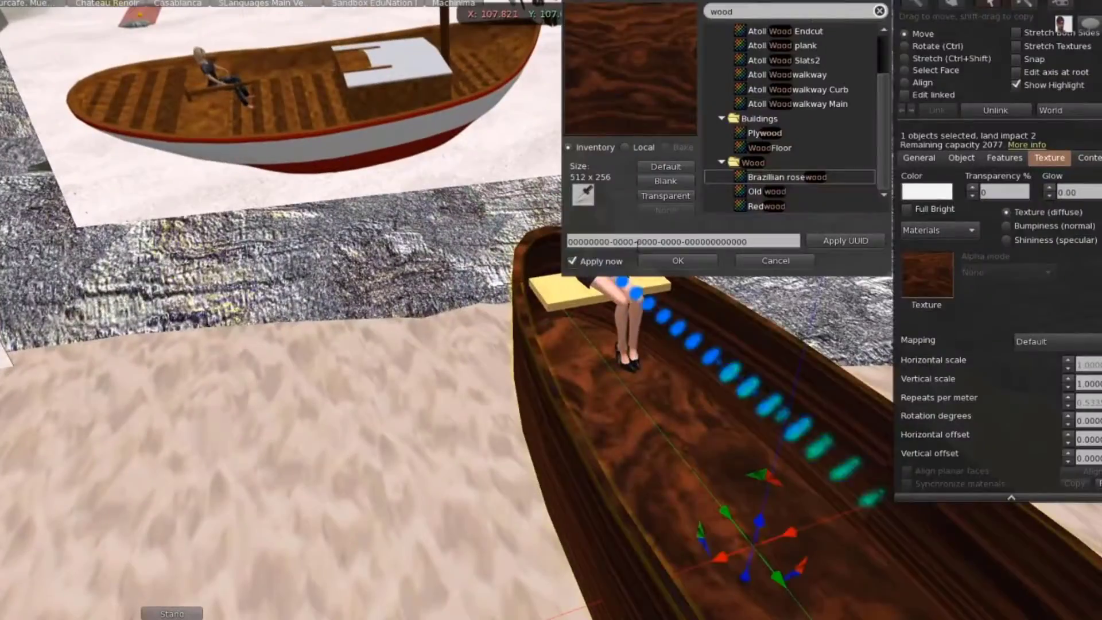
{"action": "left_click", "coordinate": [777, 193]}
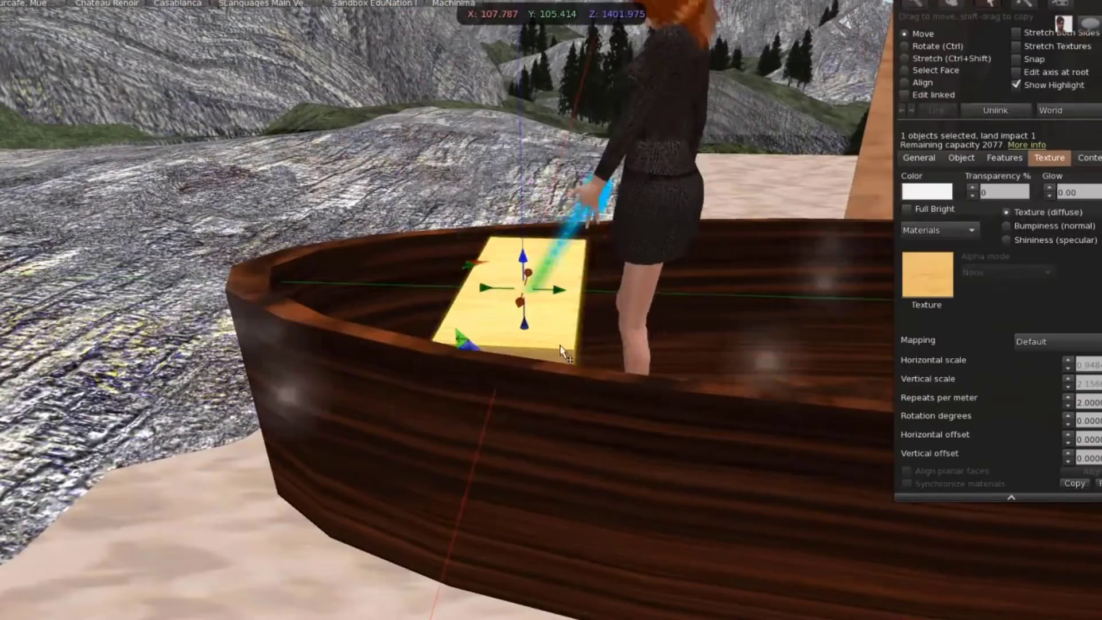
Make the seat box solid black with a Blank texture and black colour.
{"action": "left_click", "coordinate": [926, 274]}
{"action": "left_click", "coordinate": [666, 181]}
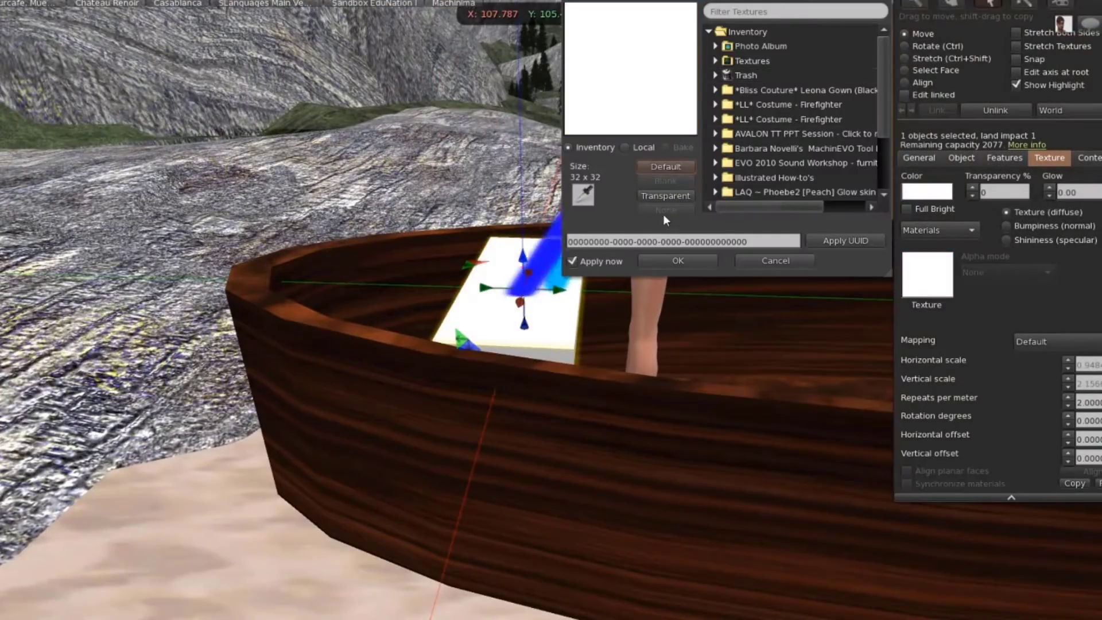
{"action": "left_click", "coordinate": [926, 191]}
{"action": "left_click", "coordinate": [221, 229]}
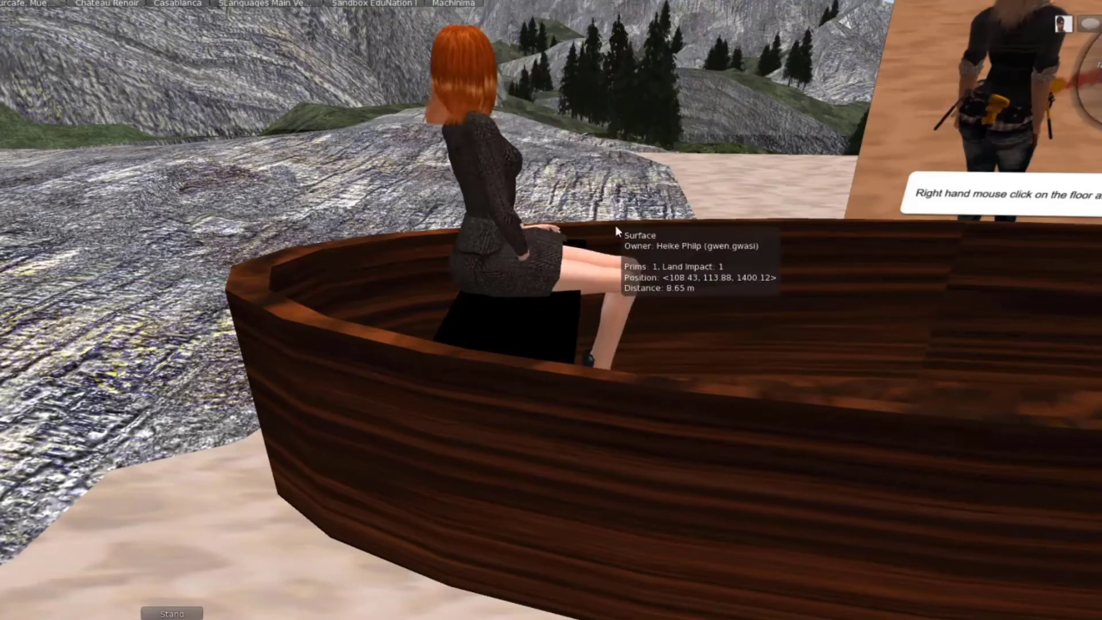
{"action": "left_click_drag", "start_coordinate": [616, 229], "coordinate": [499, 86], "text": "alt"}
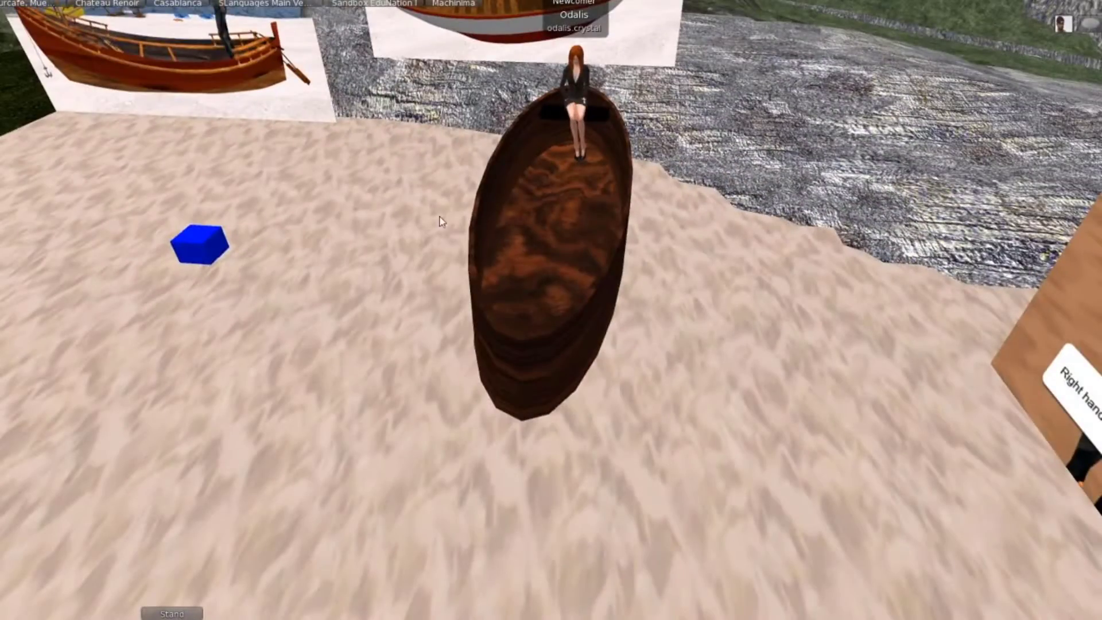
{"action": "left_click", "coordinate": [132, 3]}
{"action": "left_click", "coordinate": [152, 8]}
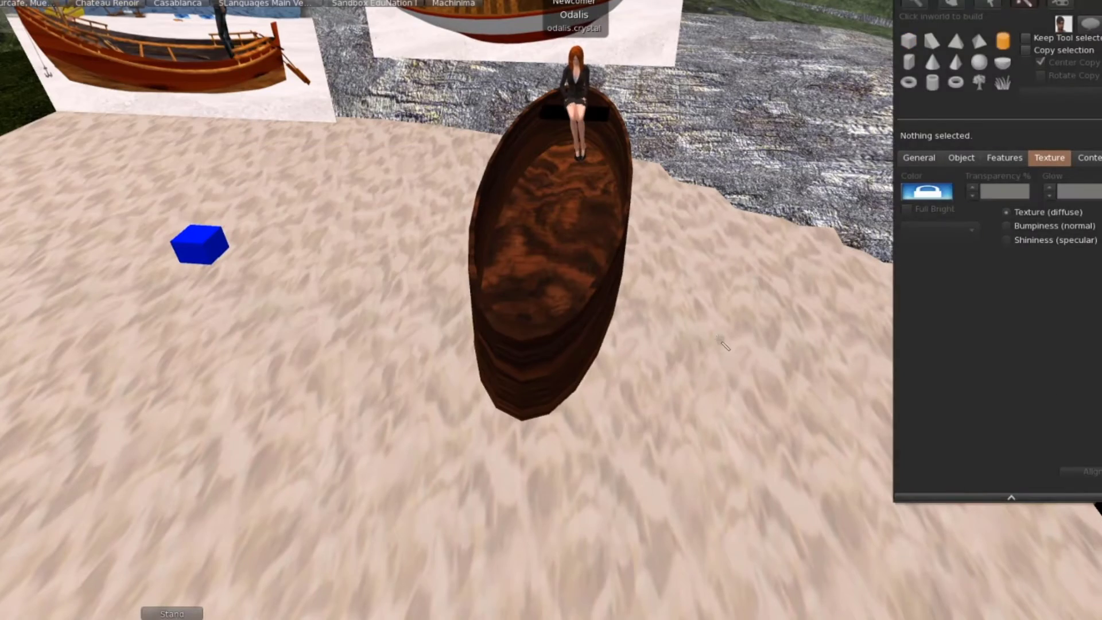
Stretch the yellow cylinder into a tall, thin column.
{"action": "left_click", "coordinate": [560, 236]}
{"action": "left_click_drag", "start_coordinate": [561, 236], "coordinate": [834, 169], "text": "alt"}
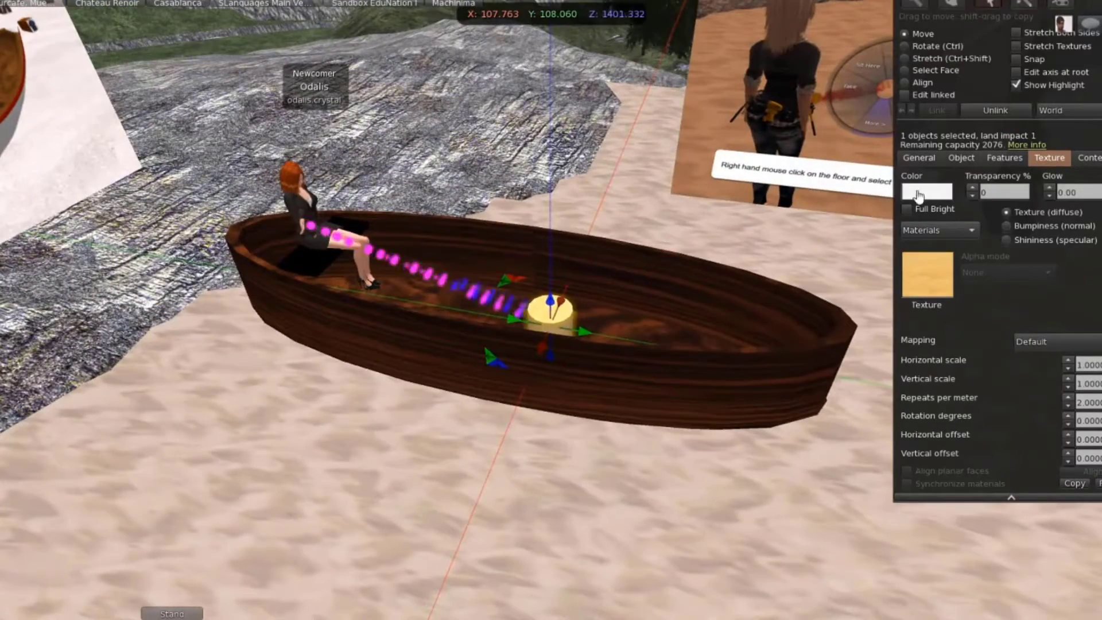
{"action": "left_click", "coordinate": [905, 58]}
{"action": "left_click_drag", "start_coordinate": [549, 303], "coordinate": [550, 57]}
{"action": "left_click_drag", "start_coordinate": [575, 228], "coordinate": [652, 288]}
{"action": "left_click_drag", "start_coordinate": [574, 313], "coordinate": [597, 339]}
{"action": "key", "text": "Escape"}
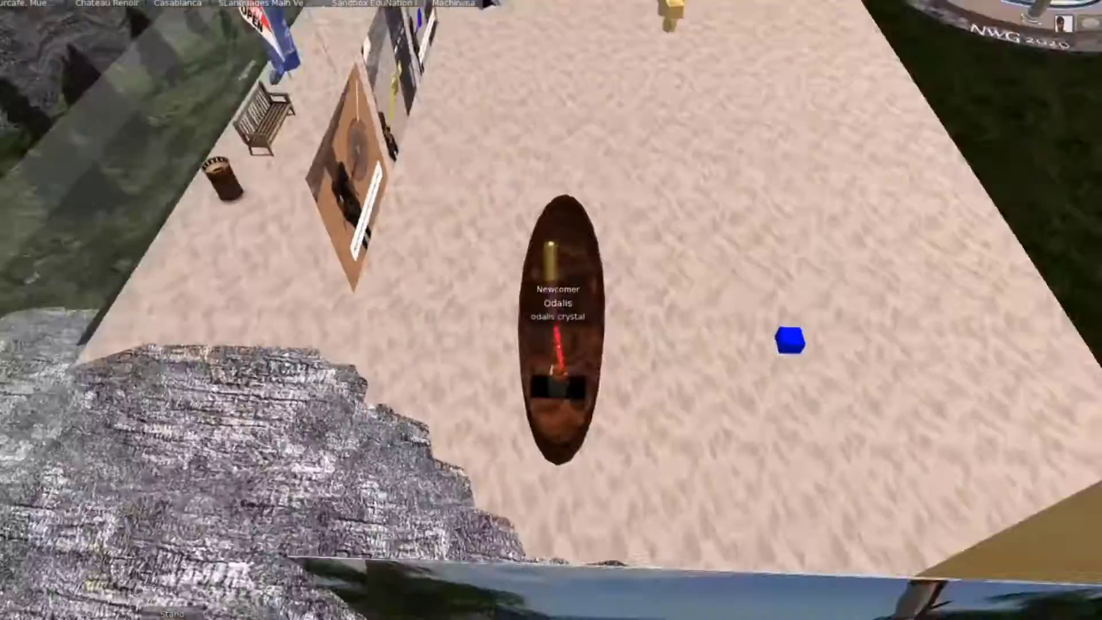
Stretch the pole much taller, toward about 5.5 m.
{"action": "left_click", "coordinate": [551, 263]}
{"action": "left_click_drag", "start_coordinate": [559, 175], "coordinate": [555, 304]}
{"action": "left_click_drag", "start_coordinate": [534, 231], "coordinate": [552, 270]}
{"action": "scroll", "coordinate": [516, 264], "scroll_direction": "up", "scroll_amount": 2}
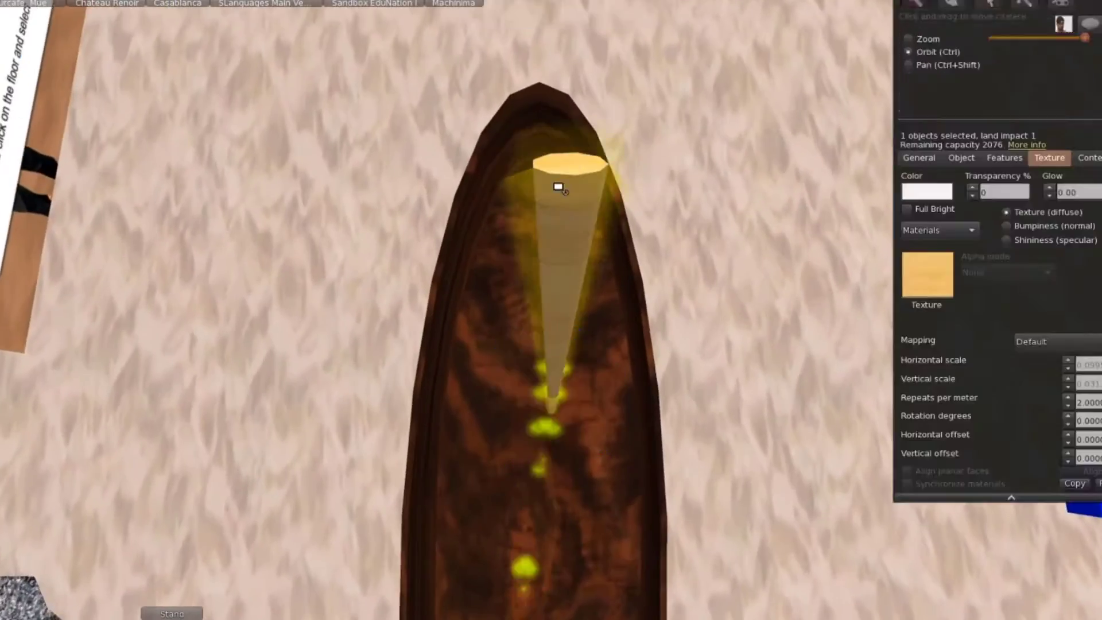
{"action": "scroll", "coordinate": [570, 290], "scroll_direction": "up", "scroll_amount": 3}
{"action": "left_click_drag", "start_coordinate": [660, 317], "coordinate": [684, 319]}
{"action": "left_click_drag", "start_coordinate": [546, 322], "coordinate": [570, 344], "text": "alt"}
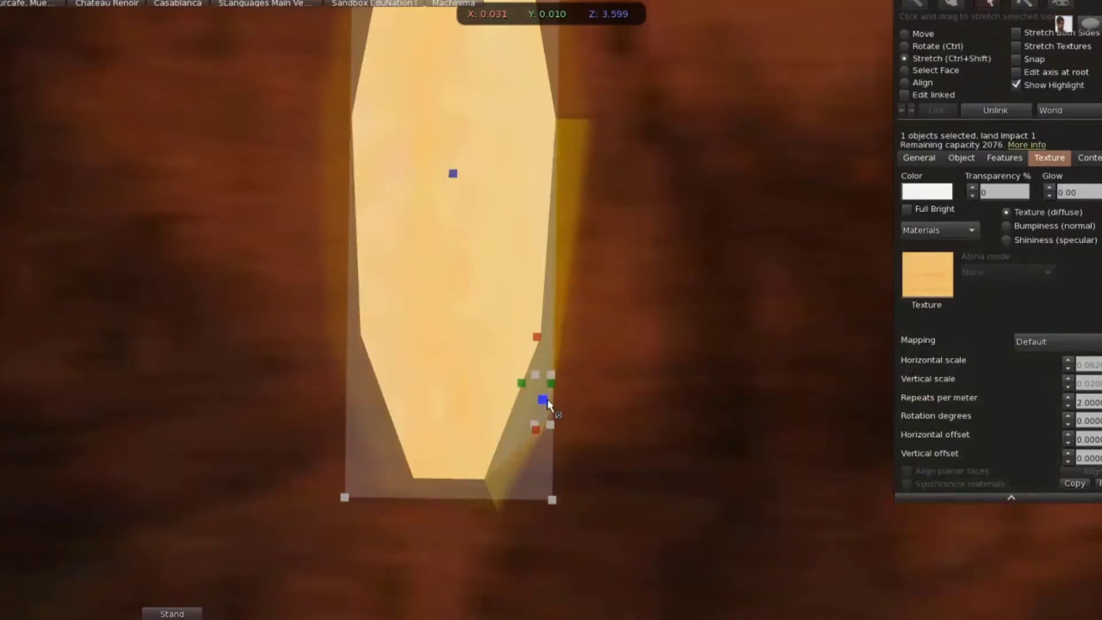
{"action": "left_click_drag", "start_coordinate": [546, 388], "coordinate": [563, 229]}
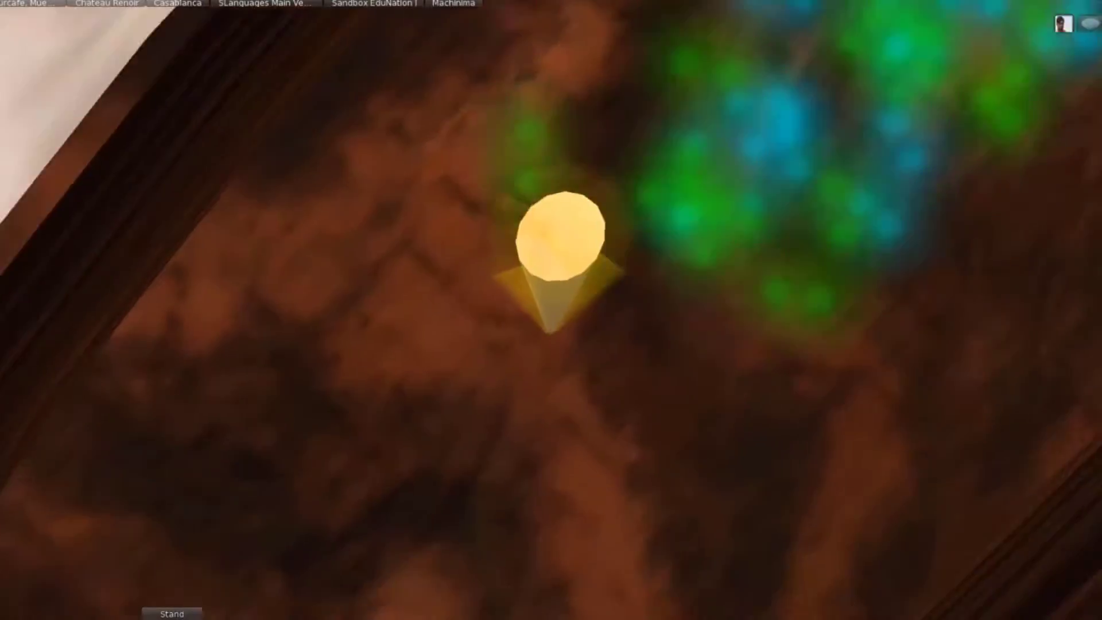
Set the pole's X and Y size to 0.07 m and lower it into the boat.
{"action": "key", "text": "ctrl+3"}
{"action": "left_click", "coordinate": [562, 229]}
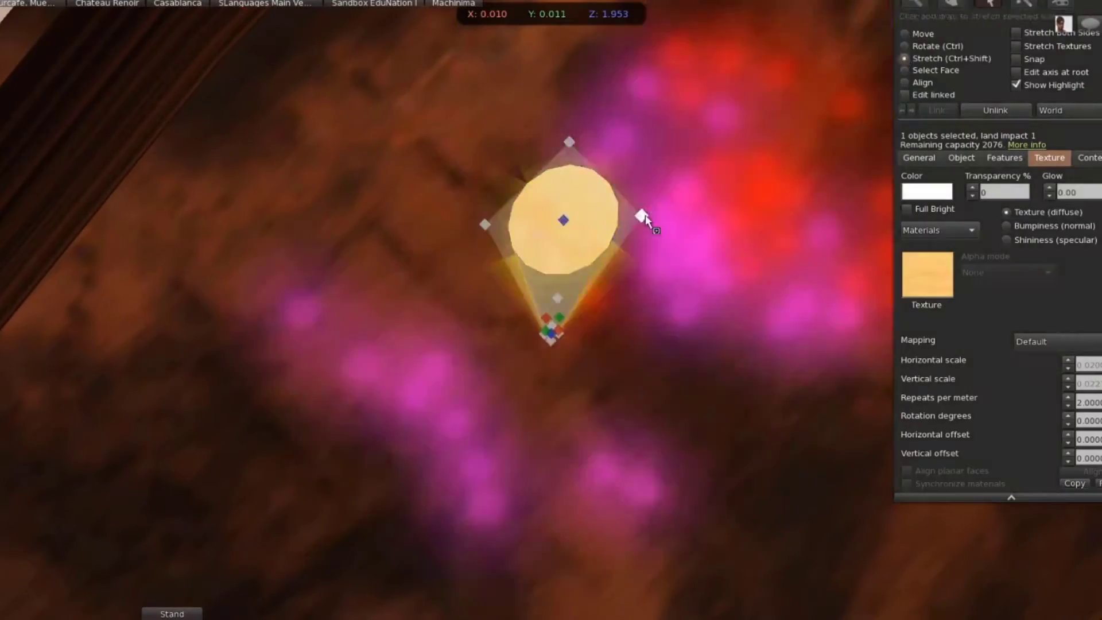
{"action": "left_click_drag", "start_coordinate": [642, 217], "coordinate": [799, 214]}
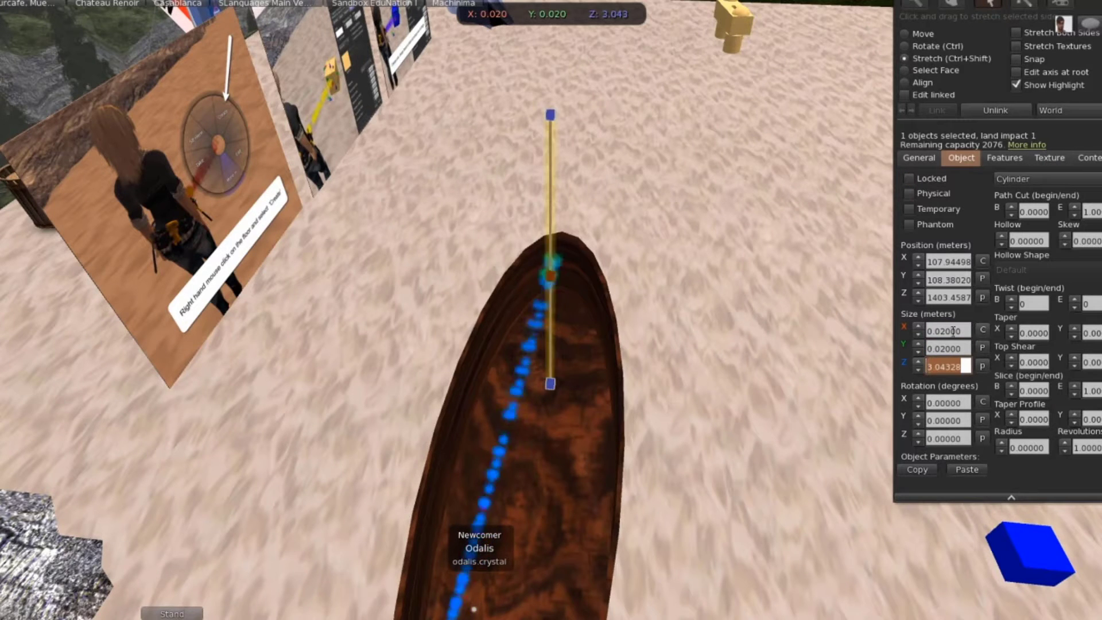
{"action": "key", "text": "Return"}
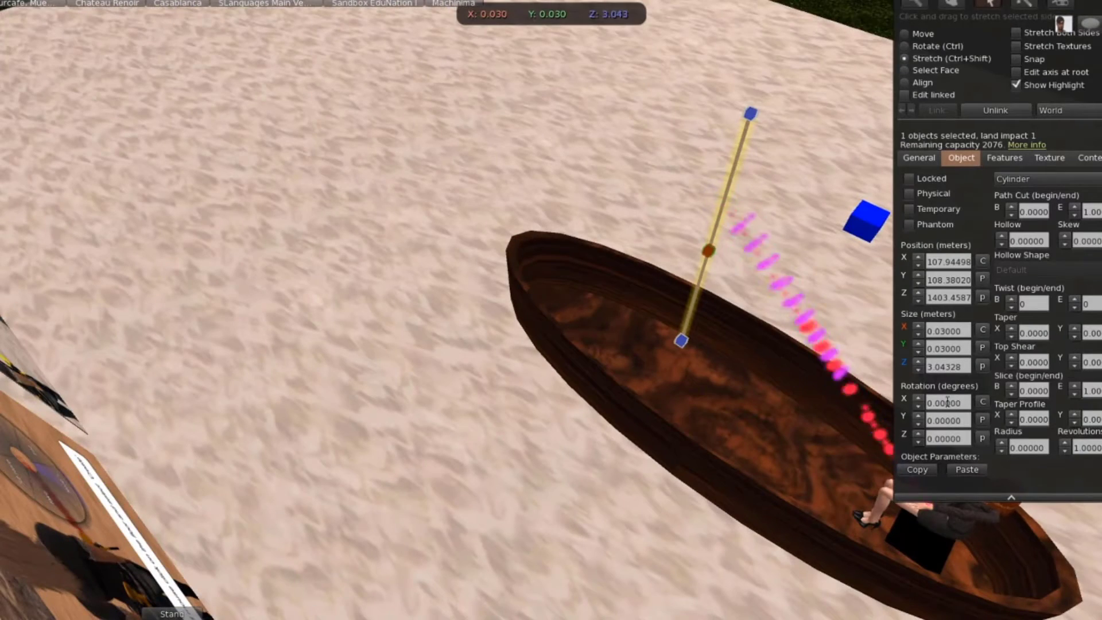
{"action": "left_click", "coordinate": [946, 331]}
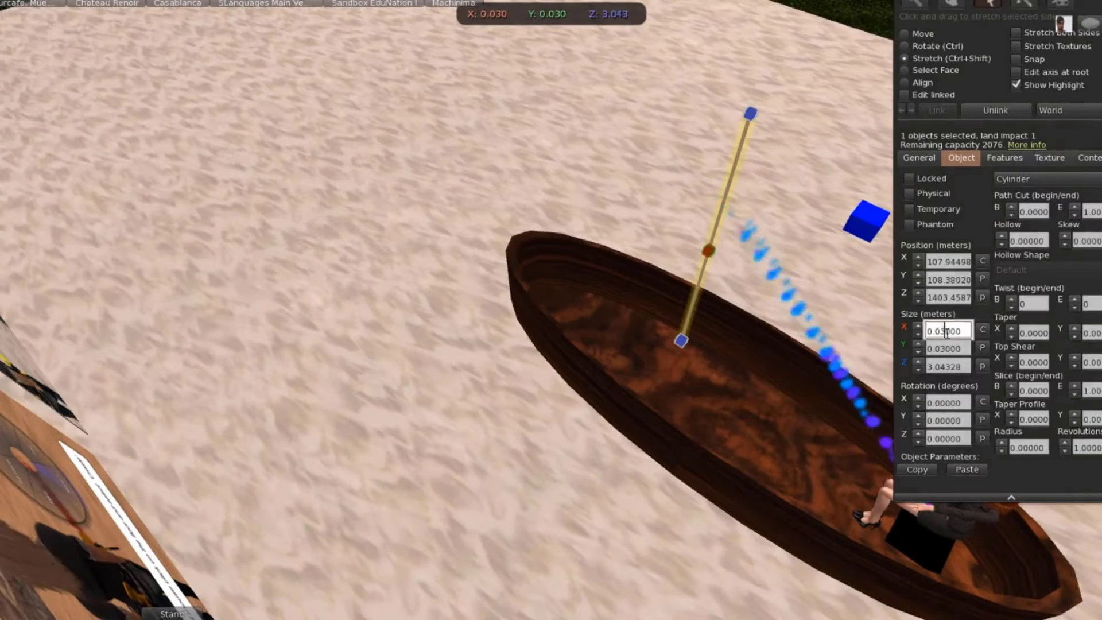
{"action": "left_click_drag", "start_coordinate": [715, 226], "coordinate": [698, 283]}
{"action": "left_click", "coordinate": [939, 331]}
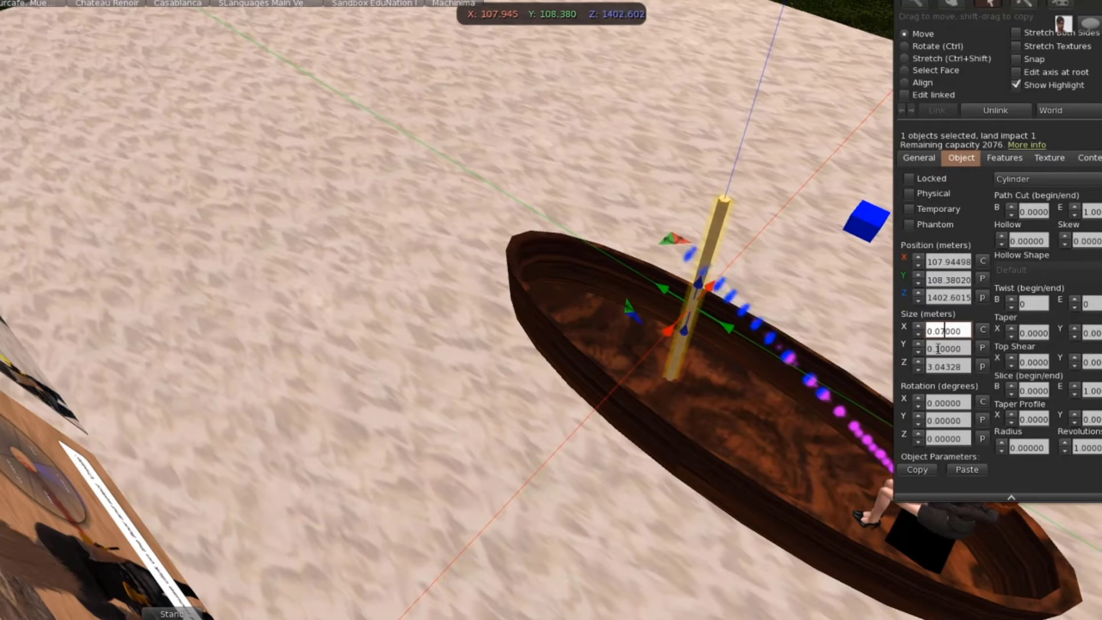
Centre the mast in the middle of the boat and raise it upright.
{"action": "left_click_drag", "start_coordinate": [712, 310], "coordinate": [556, 322], "text": "alt"}
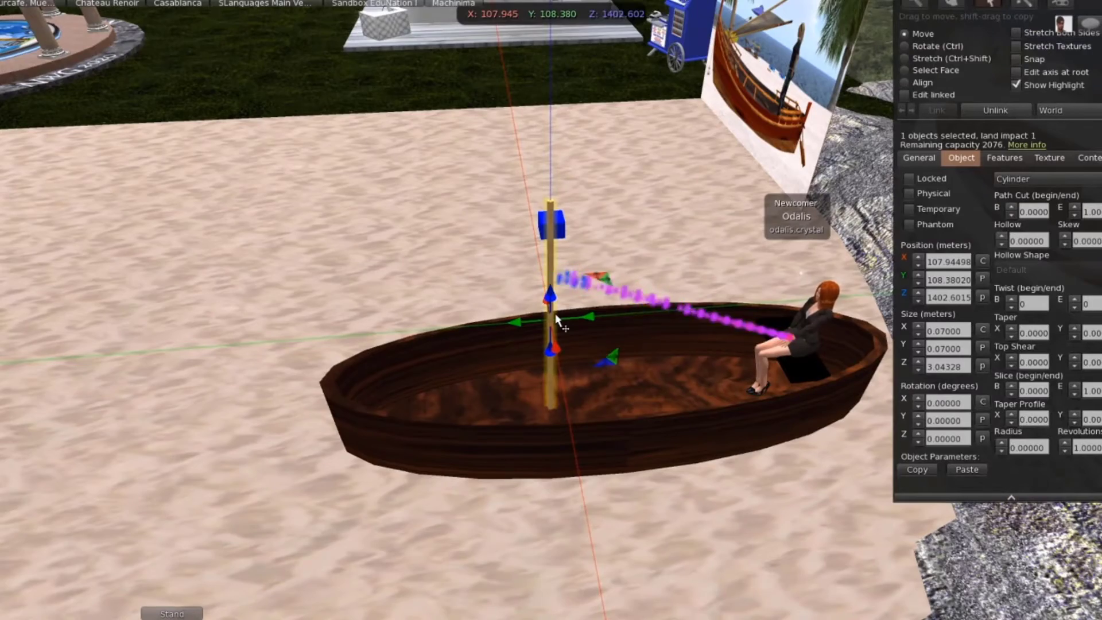
{"action": "left_click_drag", "start_coordinate": [555, 318], "coordinate": [620, 319], "text": "alt"}
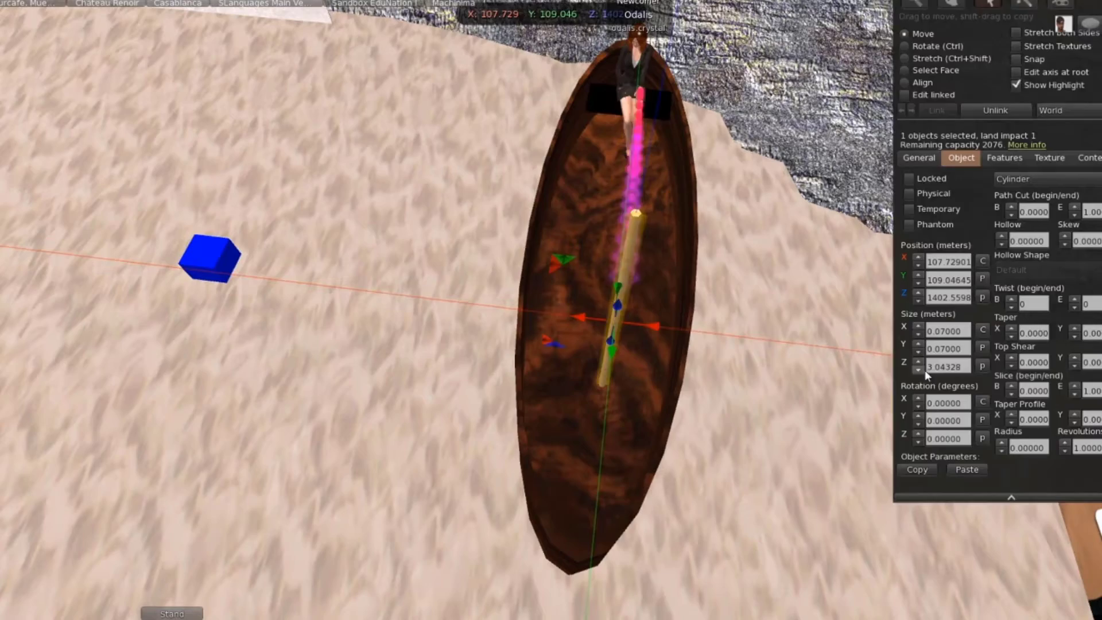
{"action": "key", "text": "Escape"}
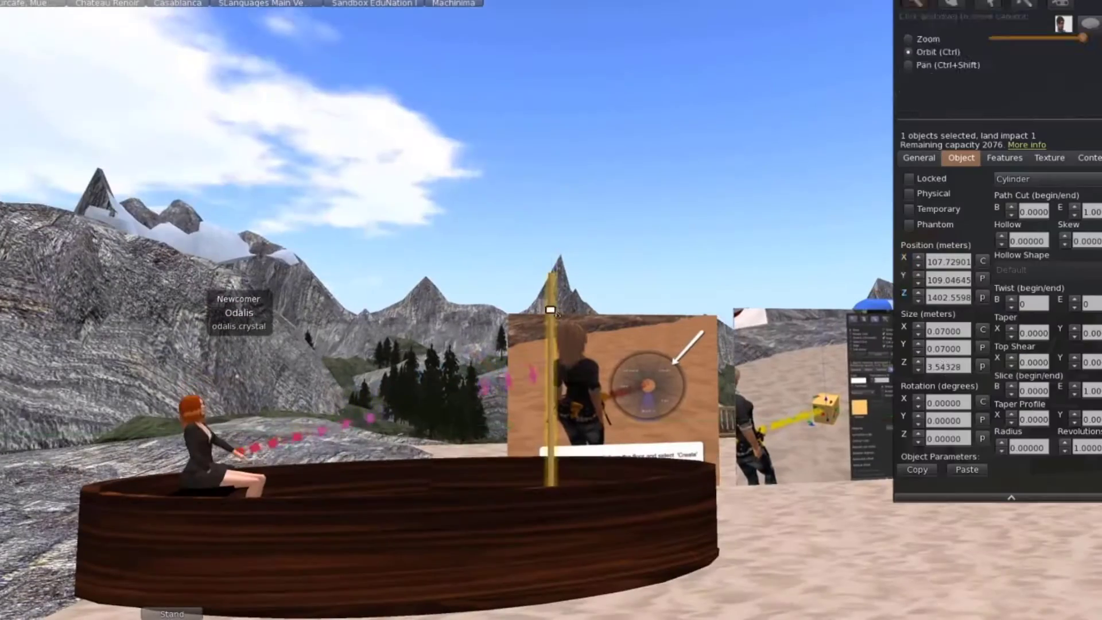
{"action": "left_click_drag", "start_coordinate": [551, 388], "coordinate": [545, 255]}
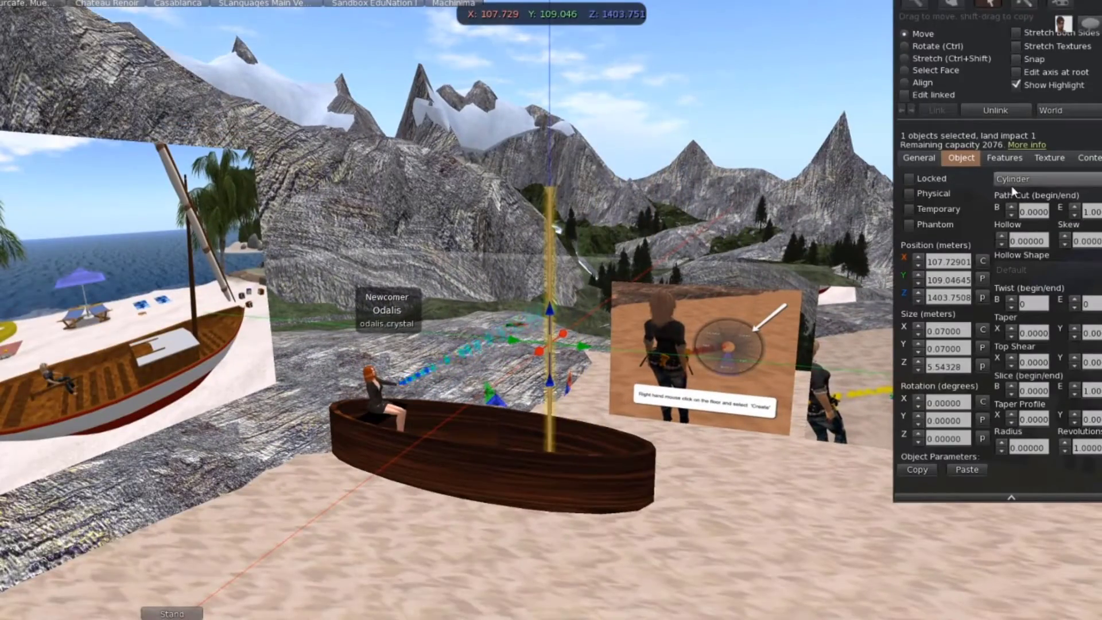
Rez a prism on the sand and open it for editing.
{"action": "left_click", "coordinate": [1024, 4]}
{"action": "left_click", "coordinate": [763, 505]}
{"action": "left_click", "coordinate": [1024, 5]}
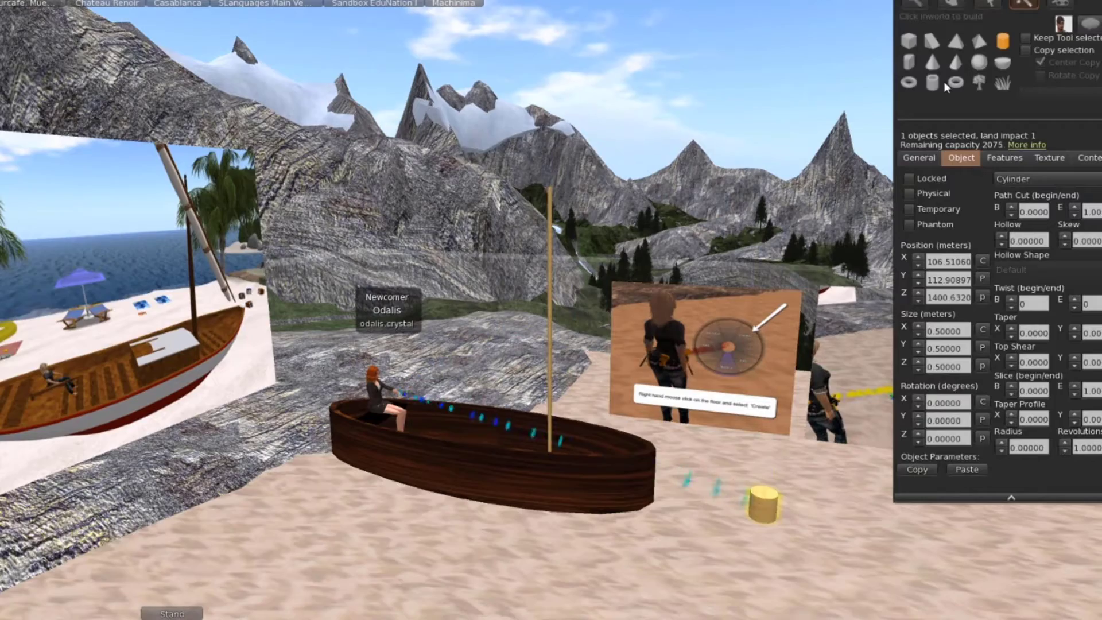
{"action": "left_click", "coordinate": [932, 40]}
{"action": "left_click", "coordinate": [729, 457]}
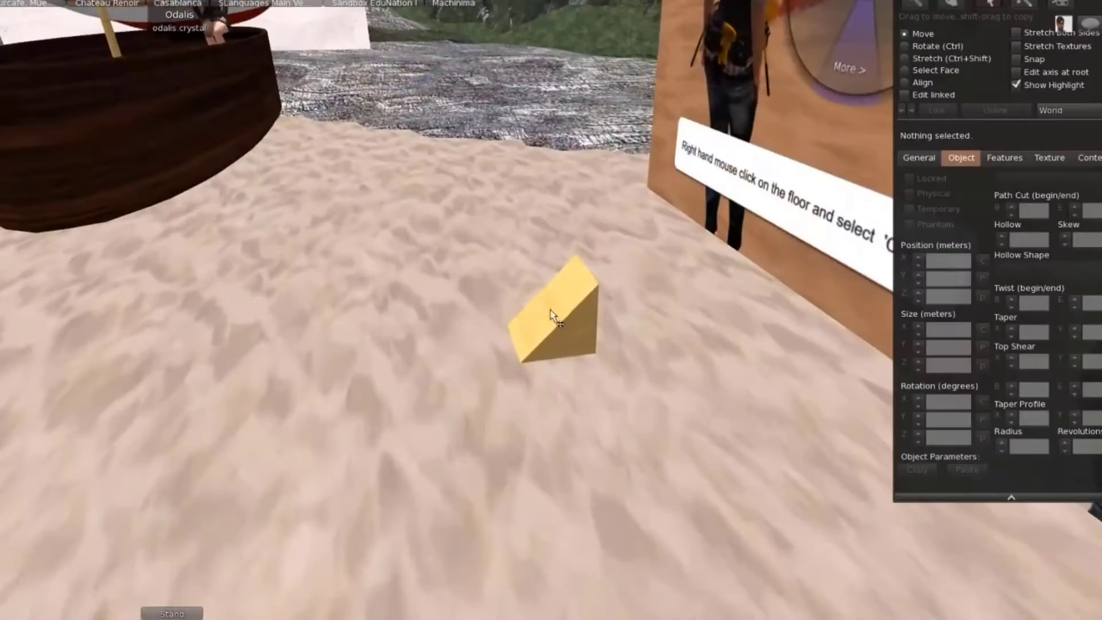
{"action": "right_click", "coordinate": [561, 321]}
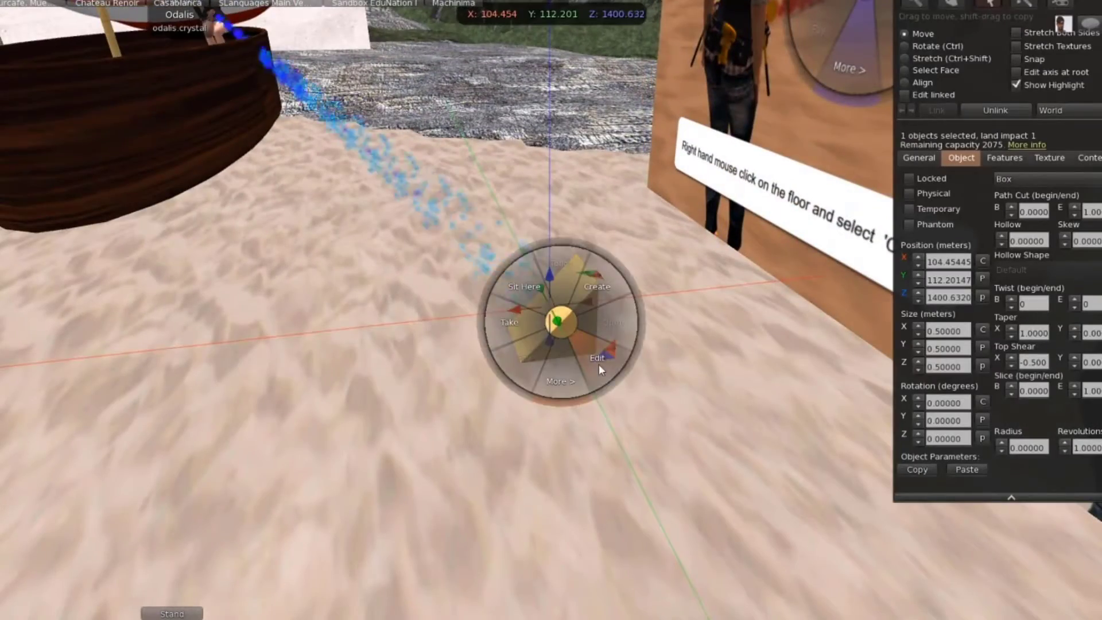
{"action": "left_click", "coordinate": [598, 363]}
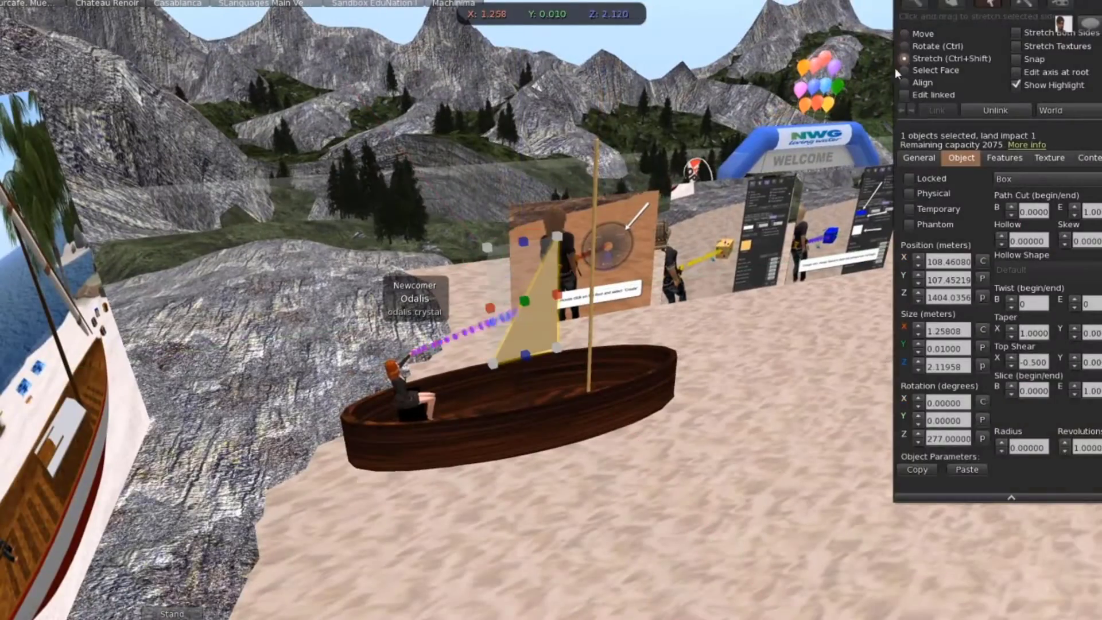
Stretch the prism into a tall sail, rotate it 277° and align it beside the mast.
{"action": "left_click_drag", "start_coordinate": [558, 236], "coordinate": [557, 54]}
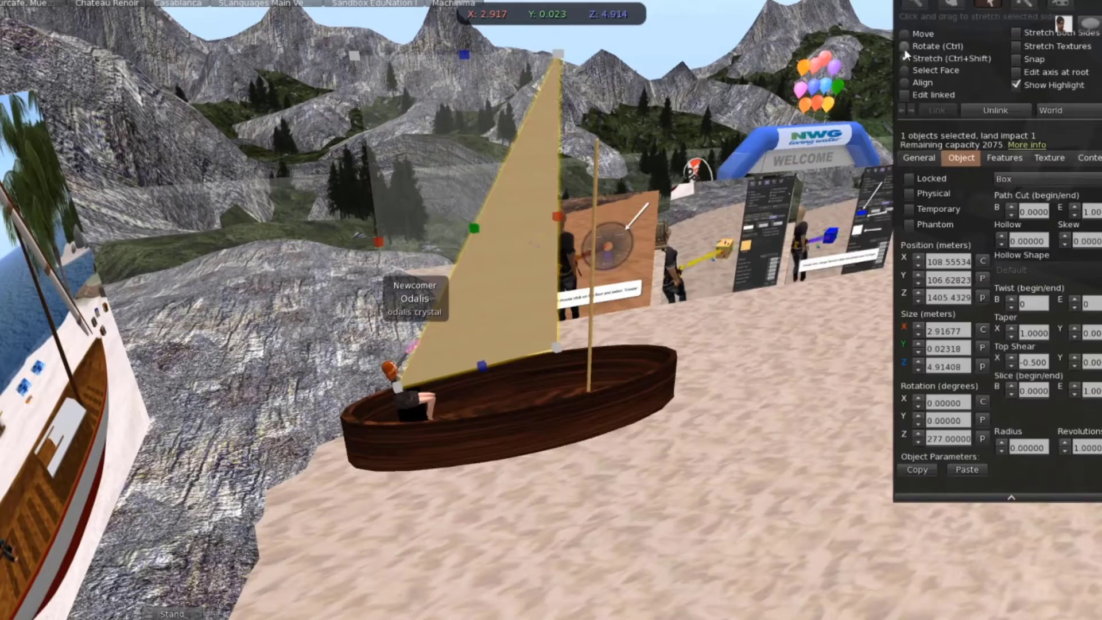
{"action": "left_click", "coordinate": [904, 46]}
{"action": "left_click_drag", "start_coordinate": [525, 249], "coordinate": [551, 276]}
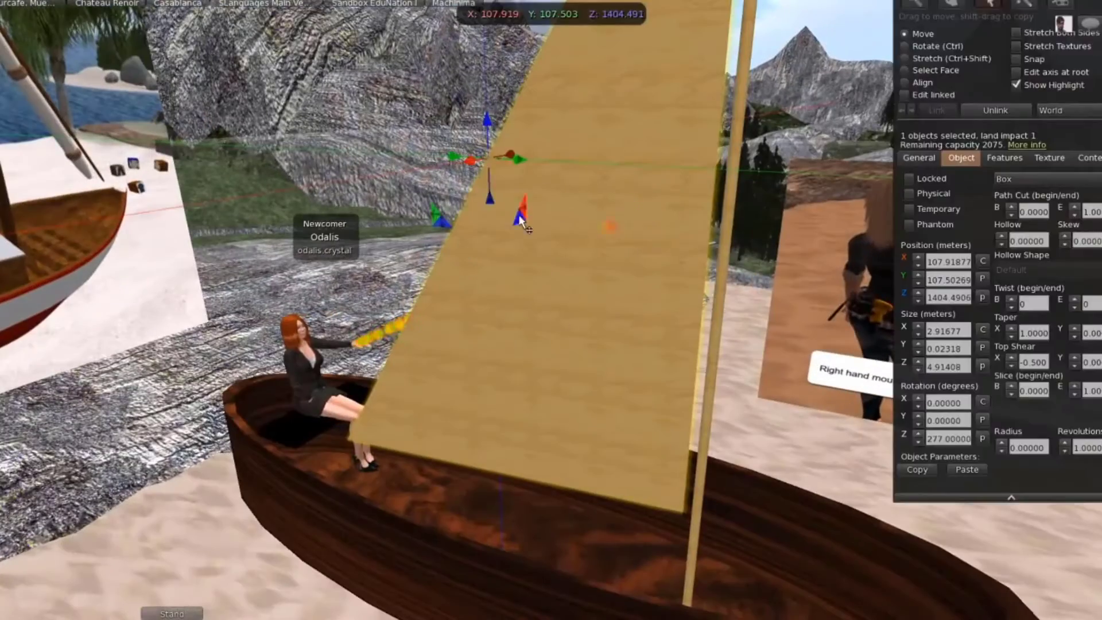
{"action": "left_click_drag", "start_coordinate": [523, 162], "coordinate": [527, 165]}
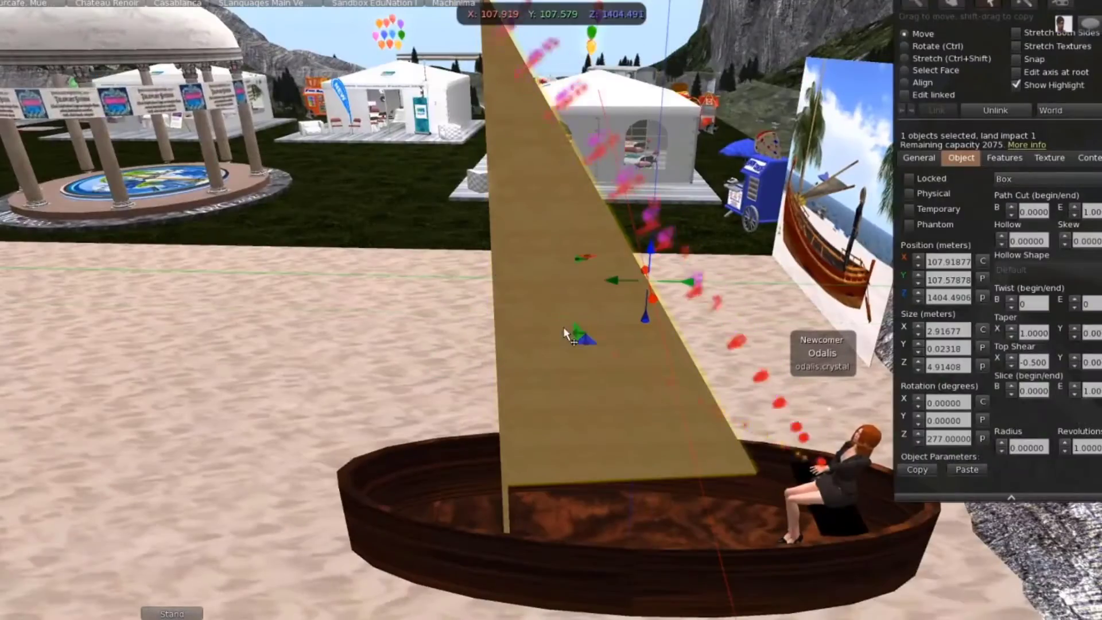
Replace the sail's wood texture with Blank and keep its colour white.
{"action": "left_click", "coordinate": [1048, 157]}
{"action": "left_click", "coordinate": [926, 274]}
{"action": "left_click", "coordinate": [665, 180]}
{"action": "left_click", "coordinate": [927, 192]}
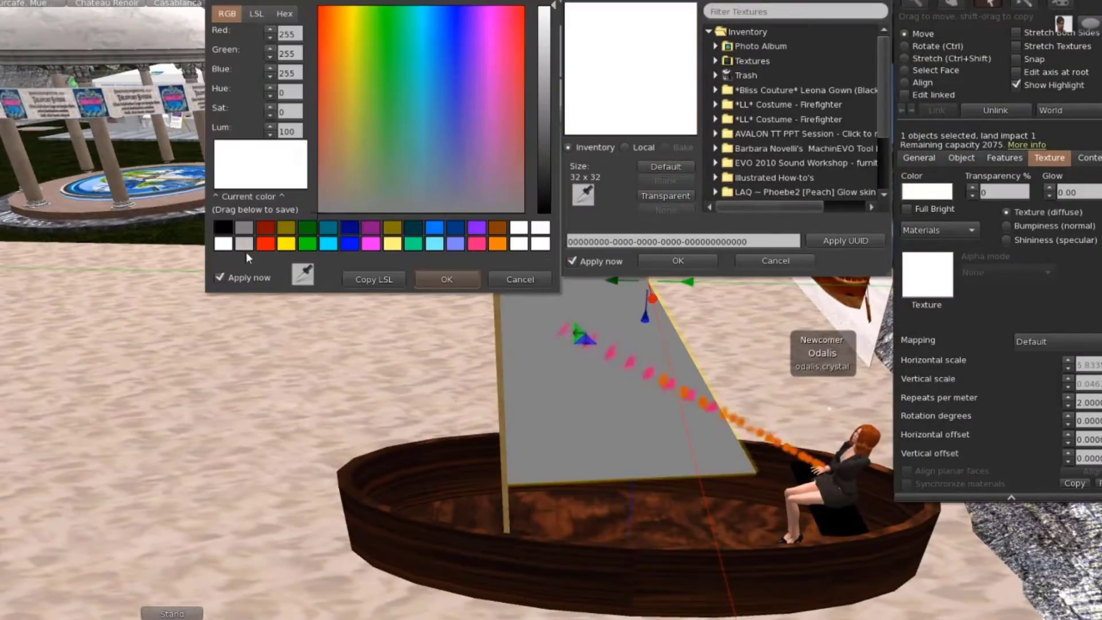
{"action": "left_click", "coordinate": [450, 276]}
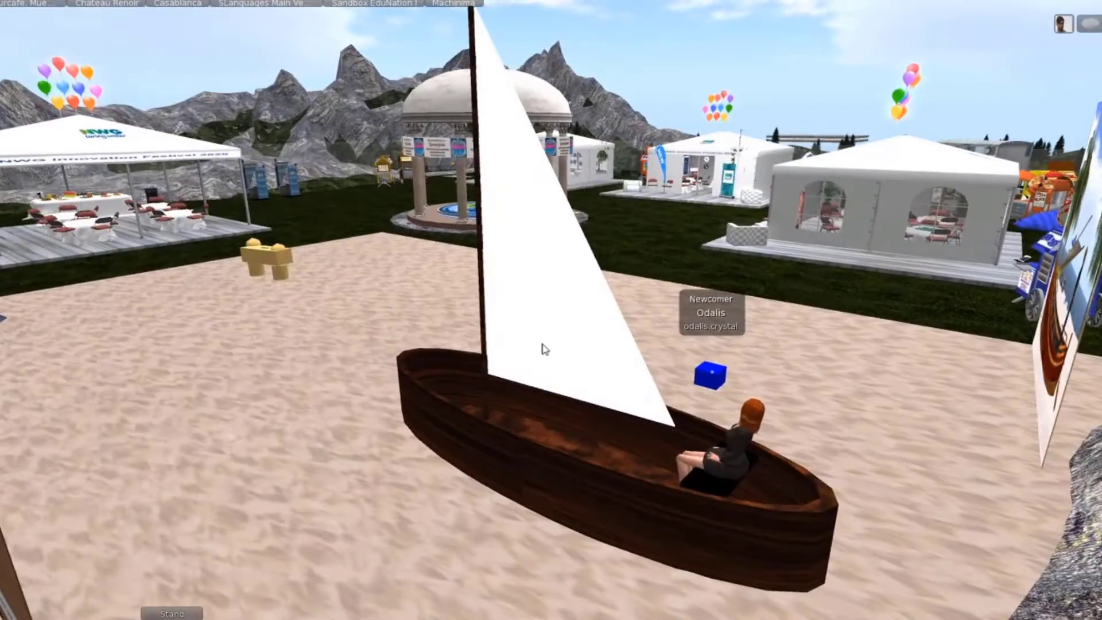
Link all the boat parts and take a copy of it into inventory.
{"action": "key", "text": "ctrl+b"}
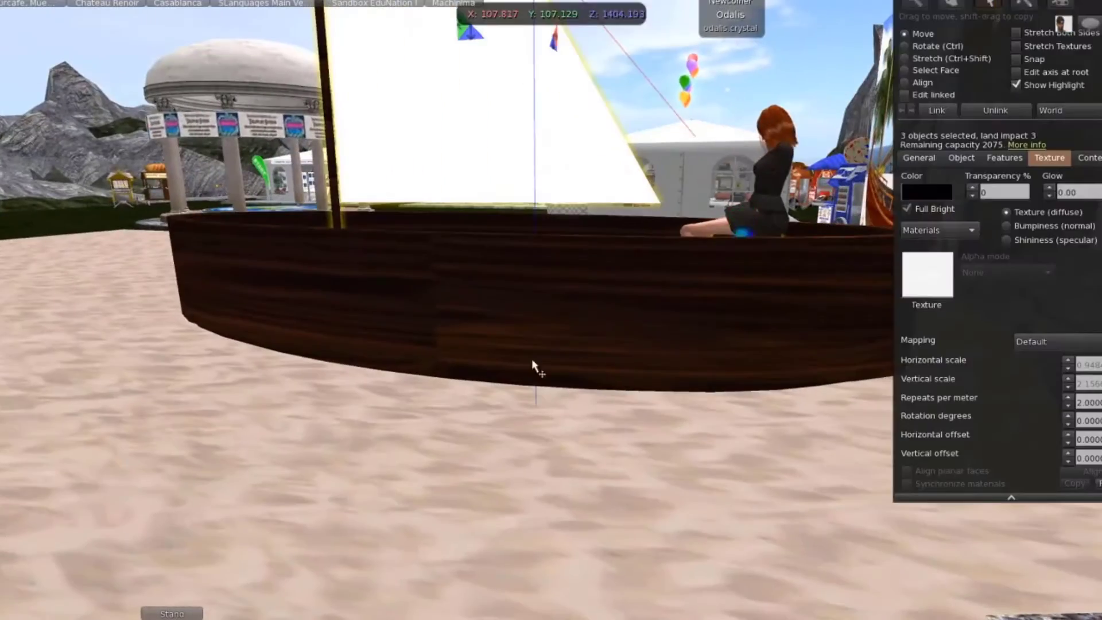
{"action": "left_click", "coordinate": [542, 379], "text": "shift"}
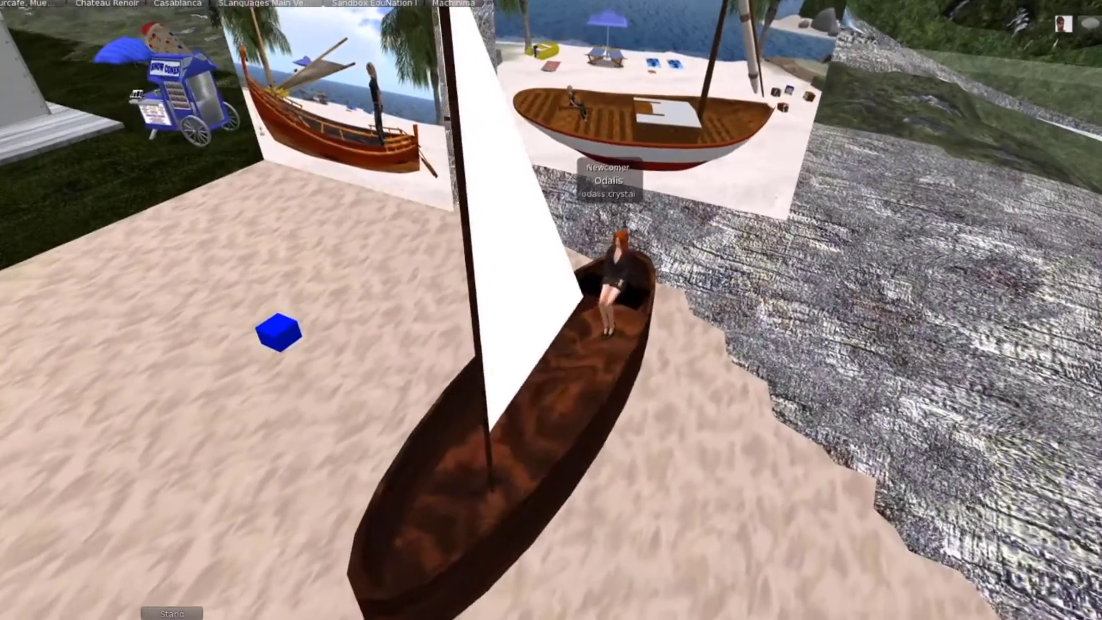
{"action": "right_click", "coordinate": [555, 386]}
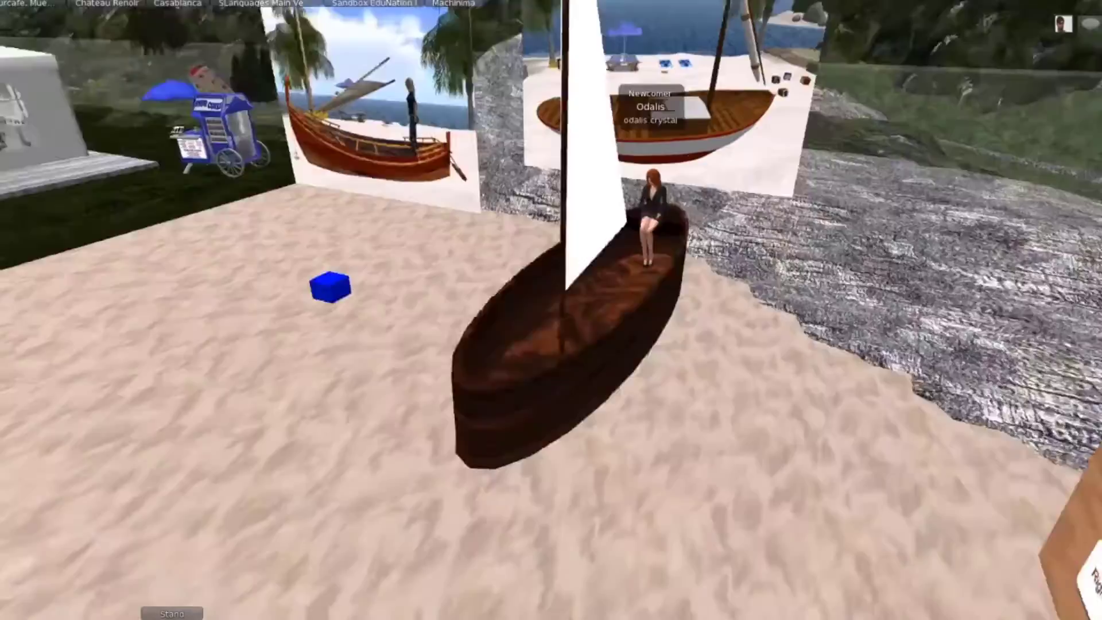
{"action": "right_click", "coordinate": [580, 317]}
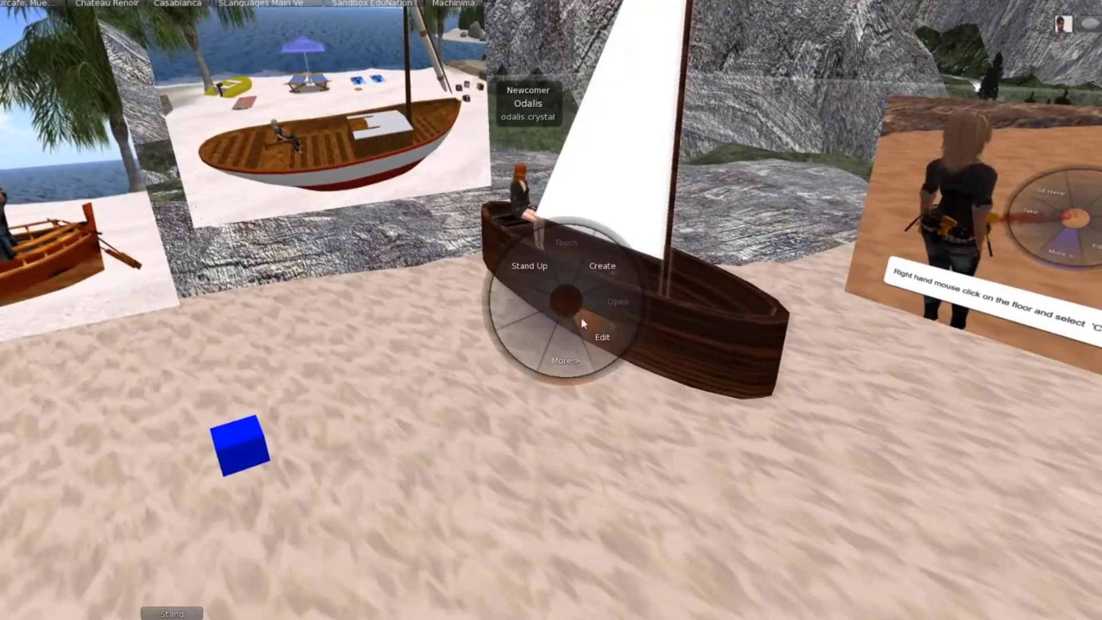
{"action": "left_click", "coordinate": [565, 359]}
{"action": "left_click", "coordinate": [562, 243]}
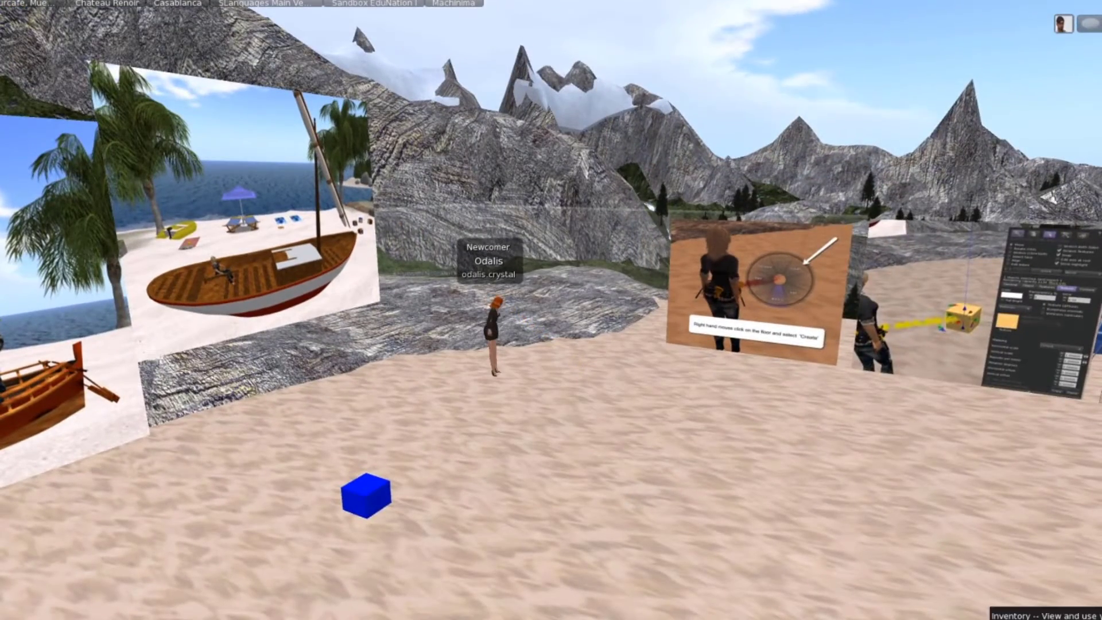
Teleport from the gazebo to the seaside dock and walk along it.
{"action": "left_click", "coordinate": [993, 610]}
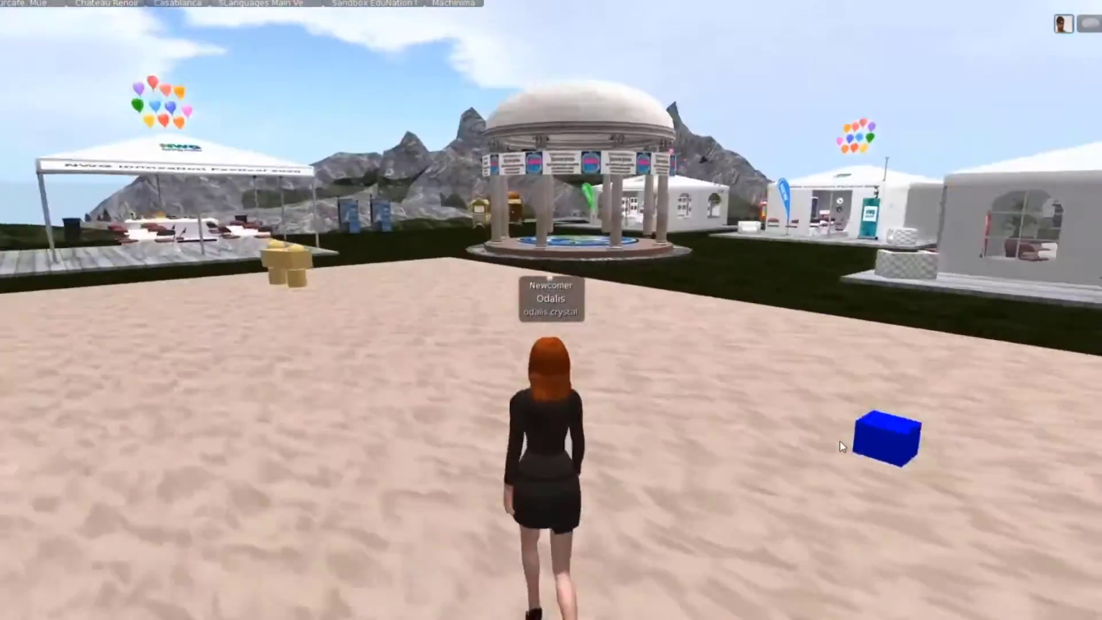
{"action": "key", "text": "Up"}
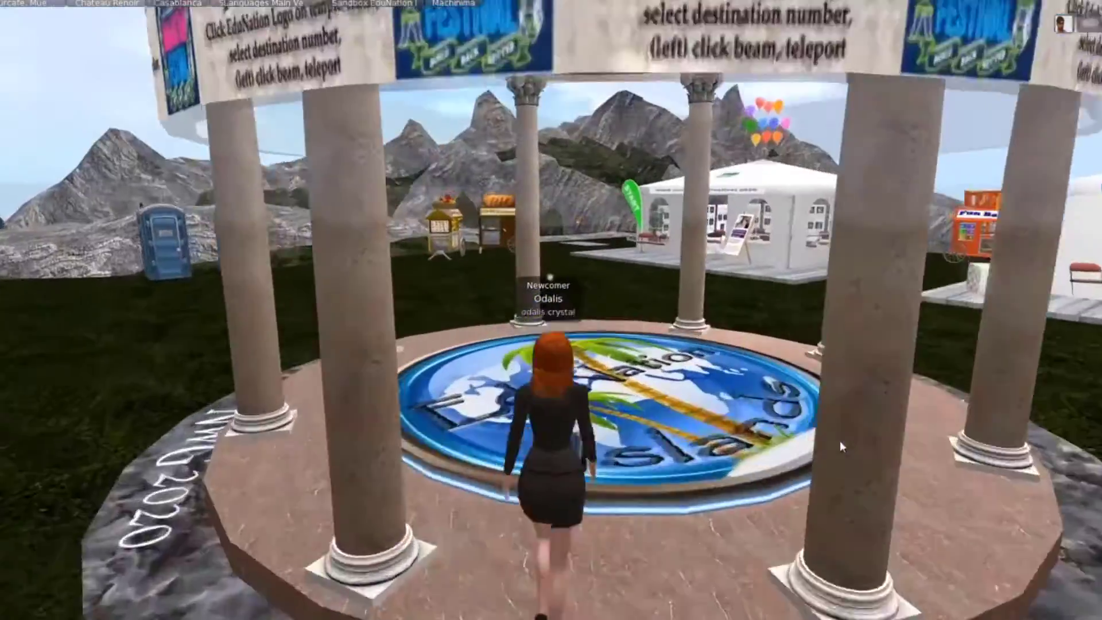
{"action": "left_click", "coordinate": [687, 496]}
{"action": "left_click", "coordinate": [1006, 157]}
{"action": "left_click", "coordinate": [597, 437]}
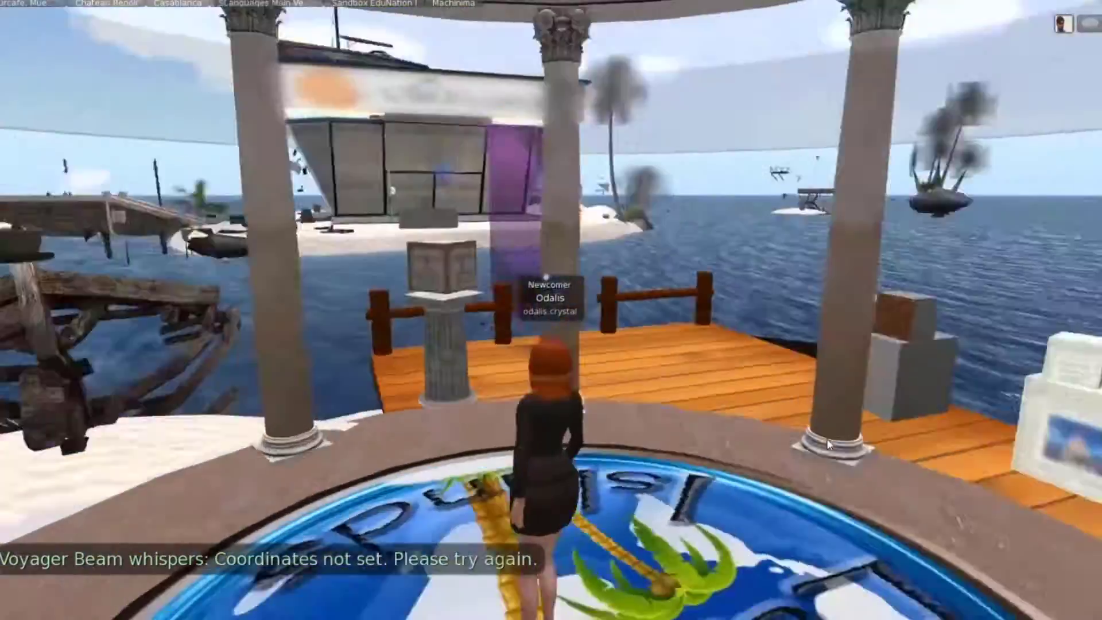
{"action": "key", "text": "Up"}
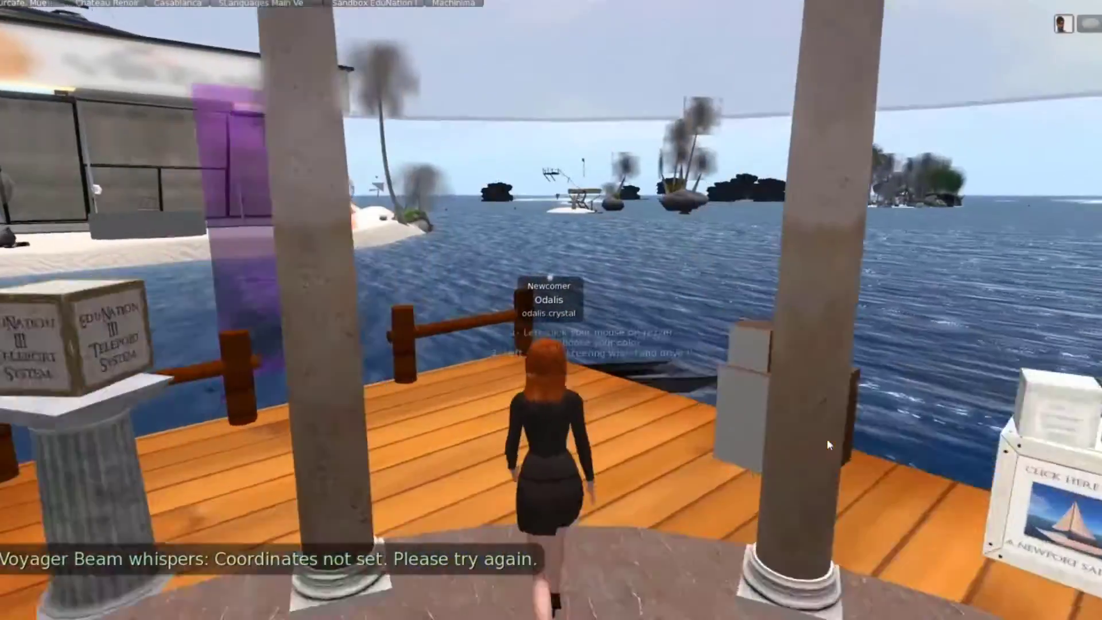
Rez Myfirstboat from inventory onto the water by the dock and sit aboard.
{"action": "key", "text": "ctrl+i"}
{"action": "left_click_drag", "start_coordinate": [870, 205], "coordinate": [428, 418]}
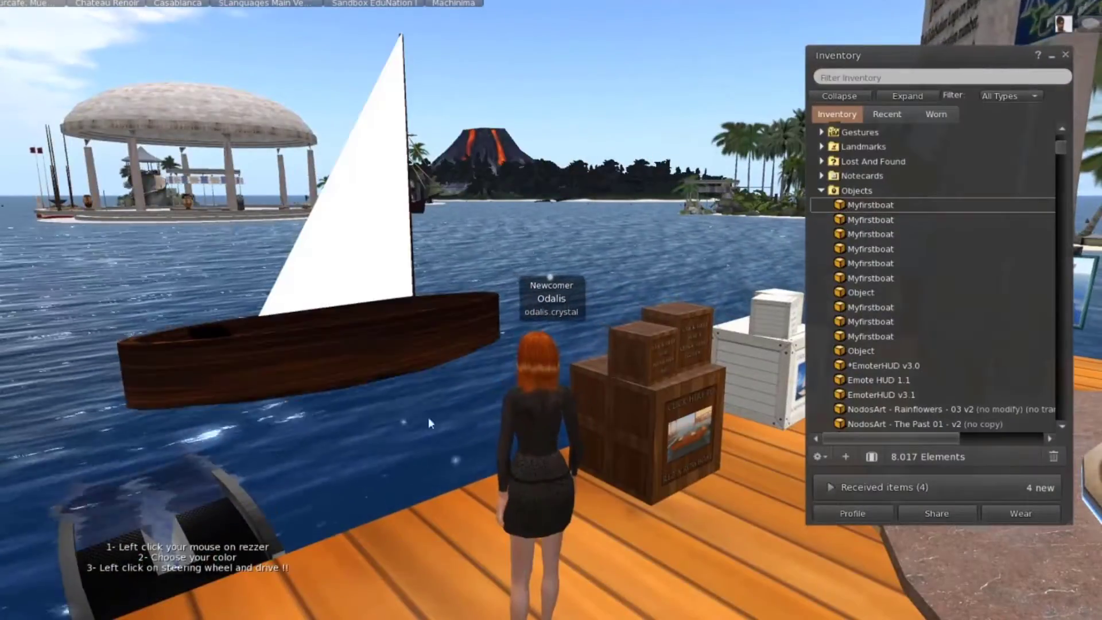
{"action": "left_click", "coordinate": [428, 373], "text": "alt"}
{"action": "right_click", "coordinate": [518, 346]}
{"action": "left_click", "coordinate": [484, 310]}
{"action": "key", "text": "ctrl+i"}
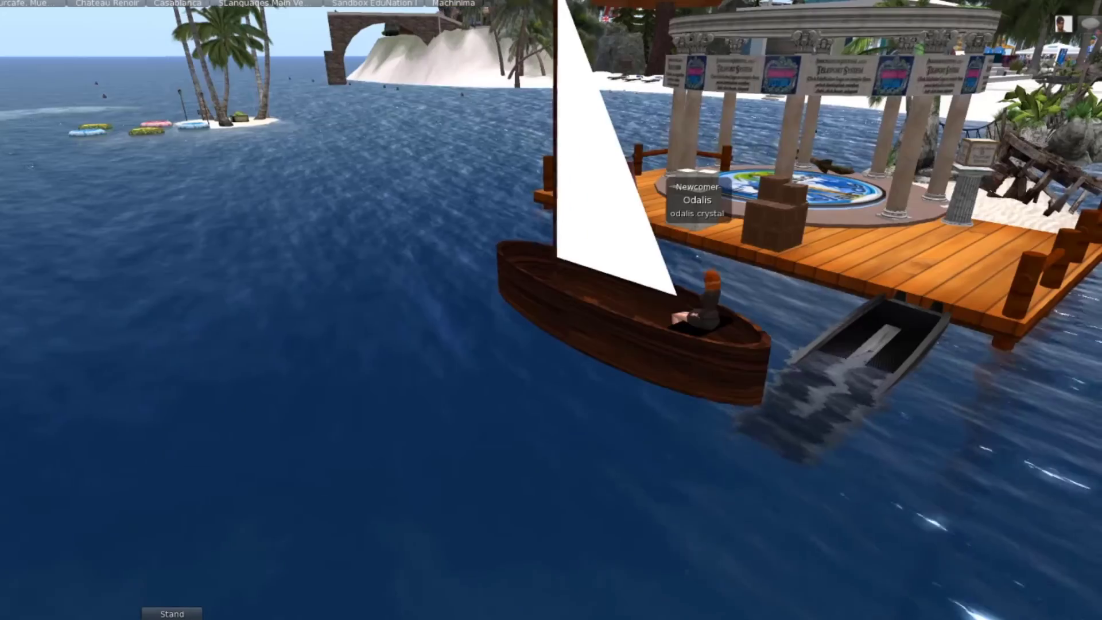
{"action": "right_click", "coordinate": [563, 304]}
Add a new script to the boat's contents, fill in the vehicle boat code, and save it.
{"action": "left_click", "coordinate": [527, 269]}
{"action": "right_click", "coordinate": [627, 282]}
{"action": "left_click", "coordinate": [663, 318]}
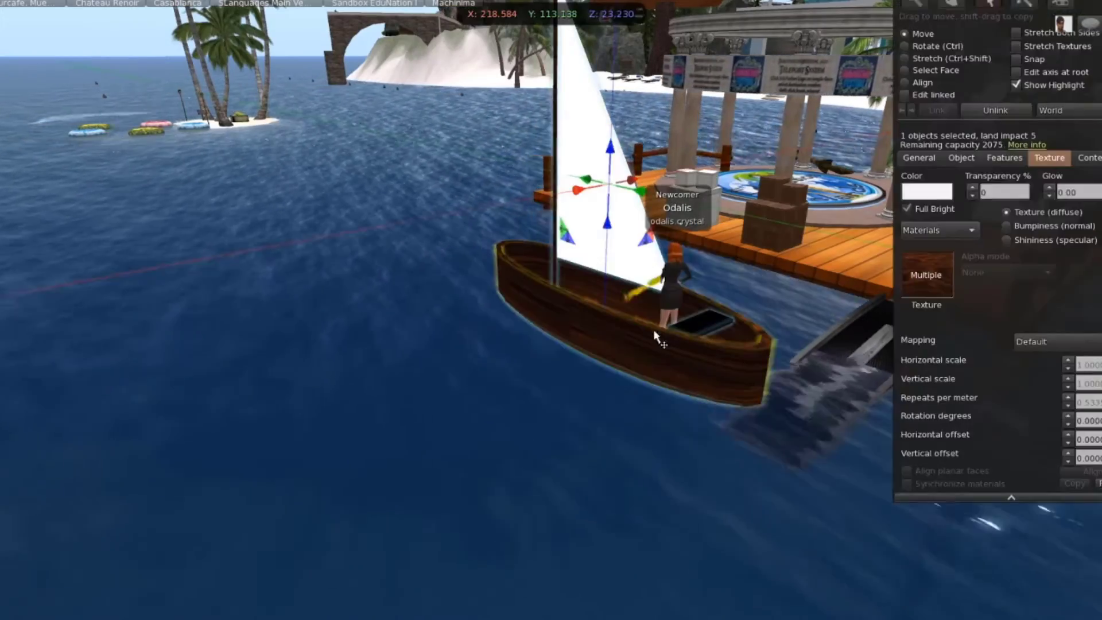
{"action": "left_click", "coordinate": [1088, 158]}
{"action": "left_click", "coordinate": [937, 186]}
{"action": "double_click", "coordinate": [953, 229]}
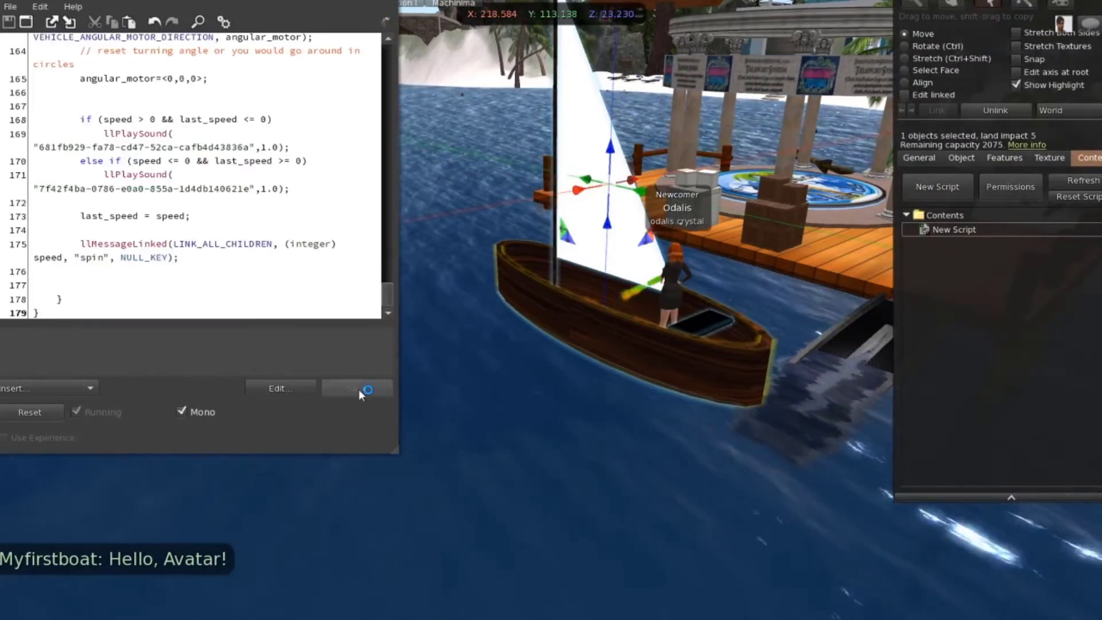
{"action": "key", "text": "ctrl+w"}
{"action": "key", "text": "ctrl+w"}
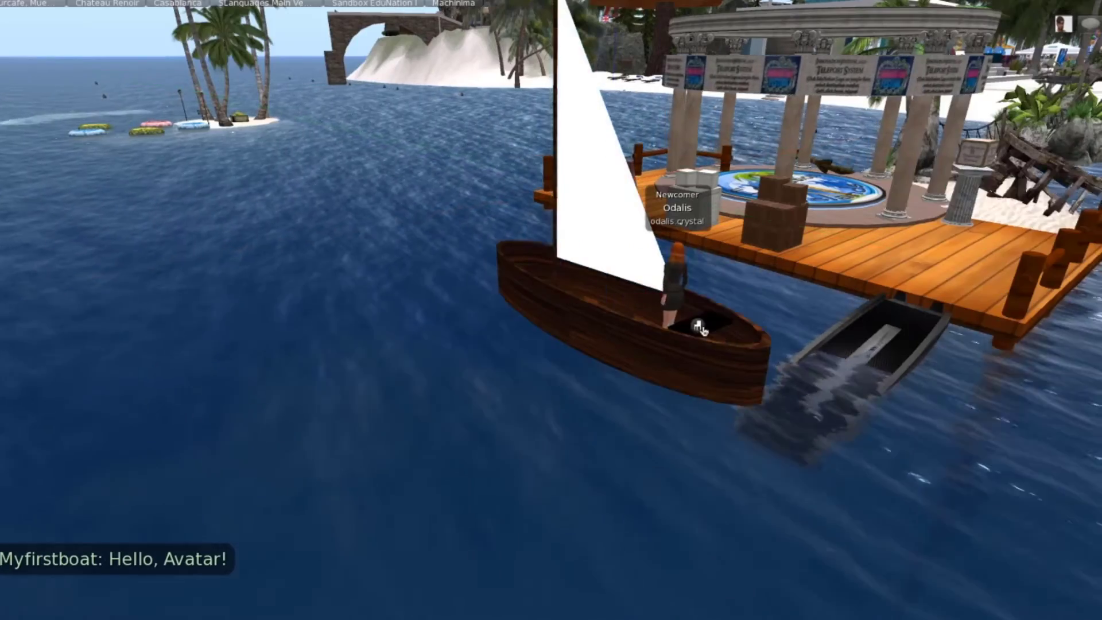
Sit in the boat, stand up, and sit back down to test it.
{"action": "left_click", "coordinate": [698, 327]}
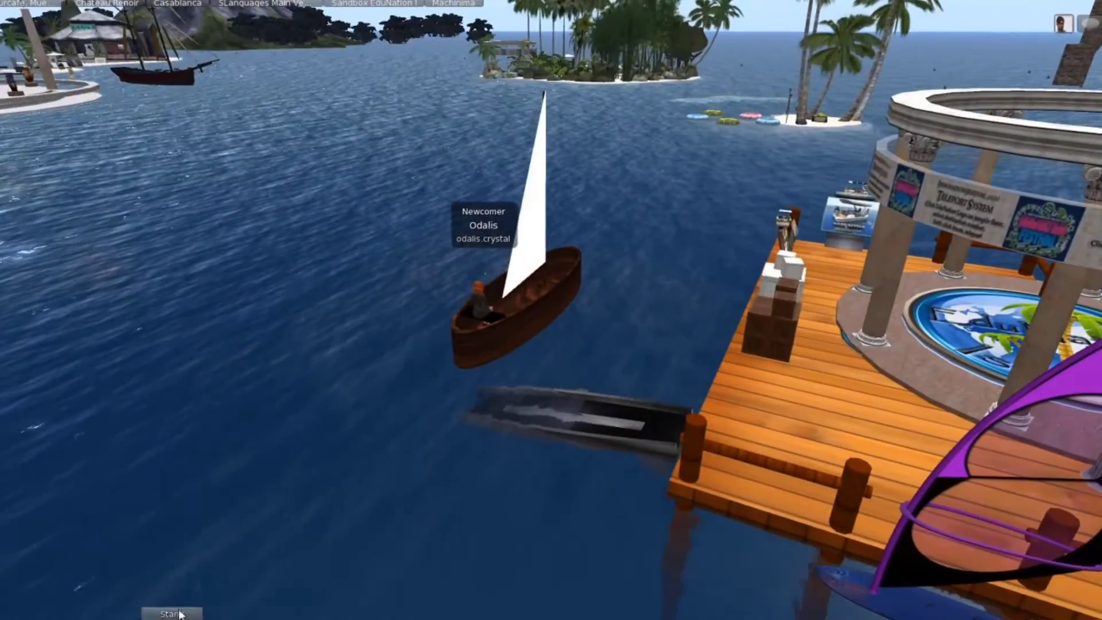
{"action": "left_click", "coordinate": [178, 614]}
{"action": "right_click", "coordinate": [479, 308]}
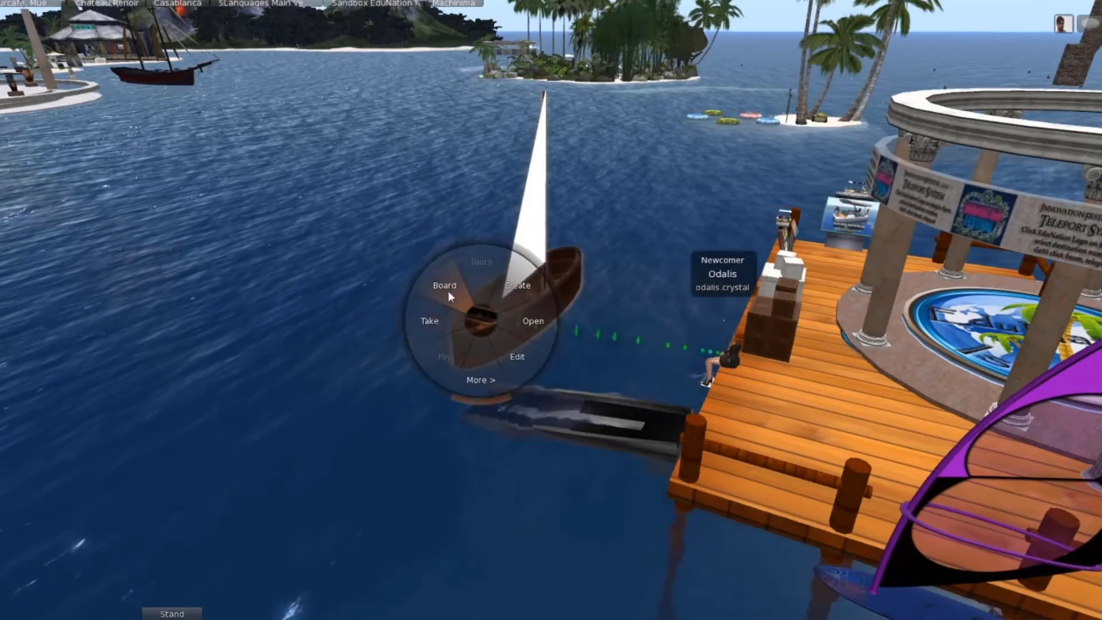
{"action": "left_click", "coordinate": [448, 290]}
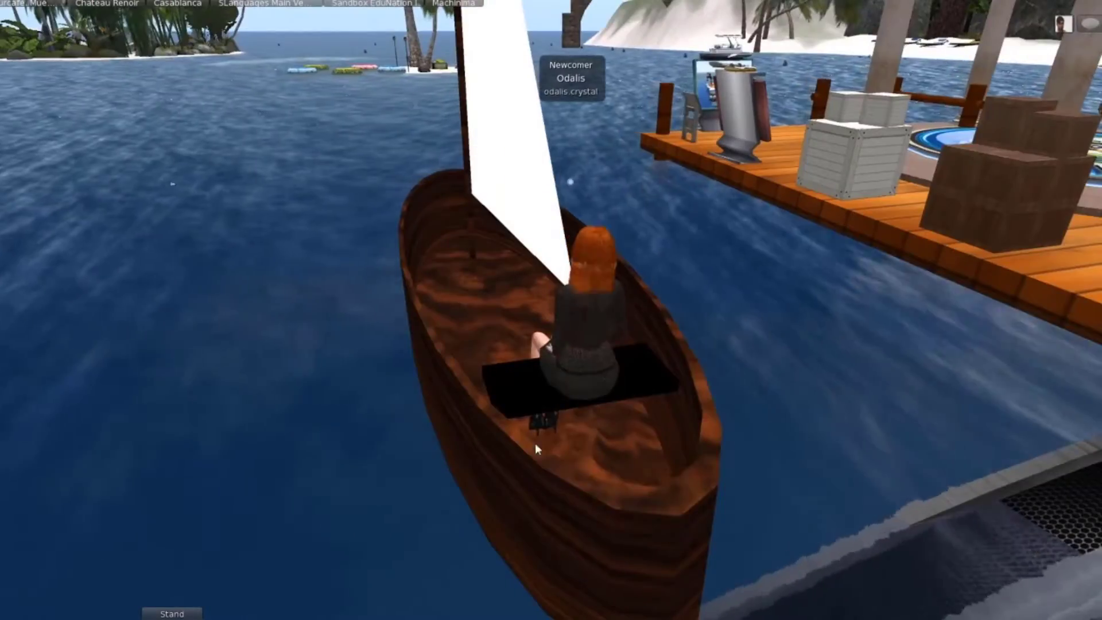
Reopen the boat in edit mode and review its vehicle script.
{"action": "right_click", "coordinate": [576, 459]}
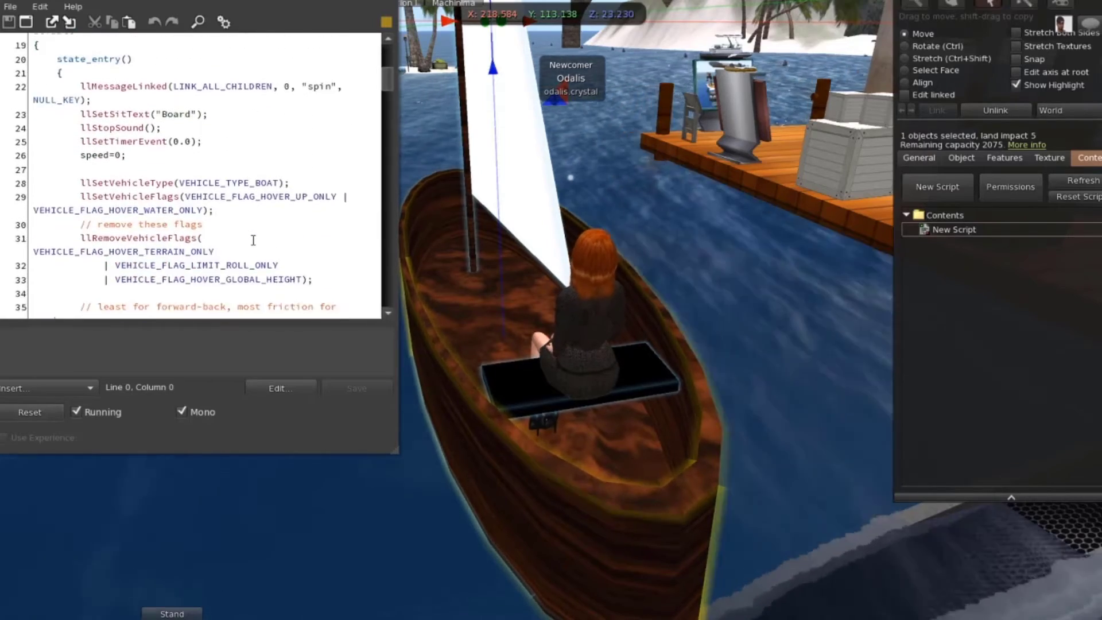
{"action": "scroll", "coordinate": [253, 239], "scroll_direction": "down", "scroll_amount": 1}
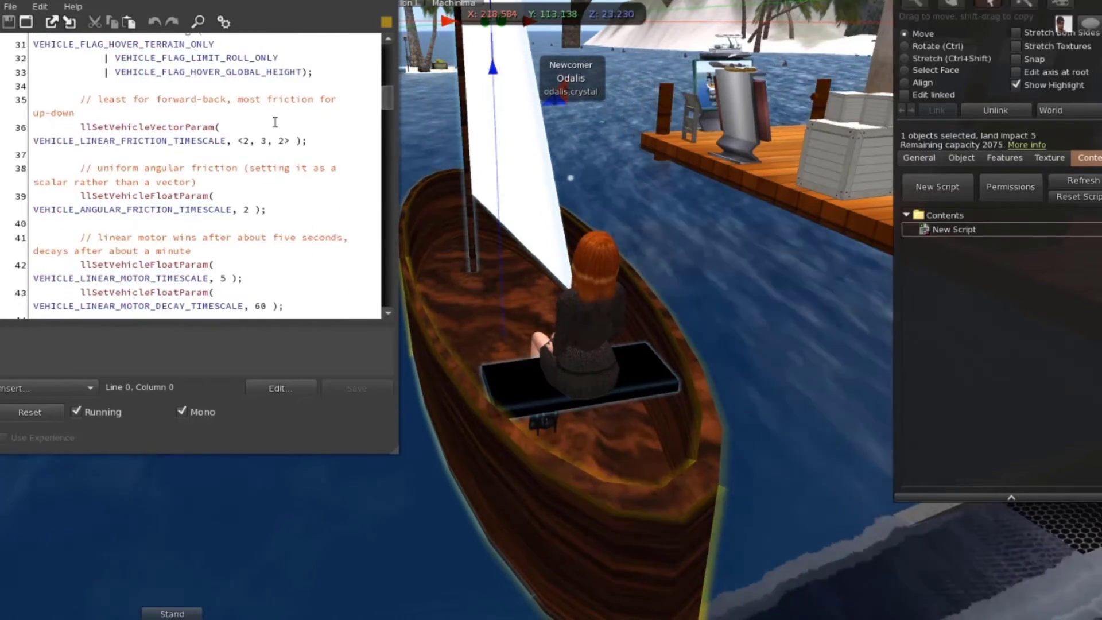
{"action": "scroll", "coordinate": [268, 134], "scroll_direction": "down", "scroll_amount": 2}
{"action": "scroll", "coordinate": [262, 173], "scroll_direction": "down", "scroll_amount": 10}
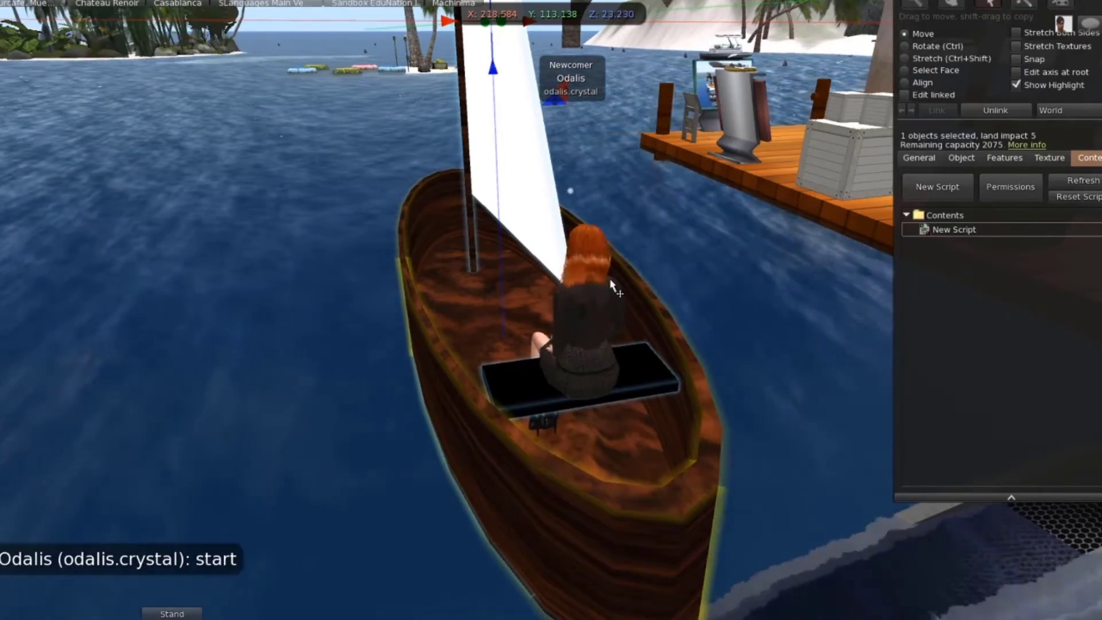
{"action": "key", "text": "Escape"}
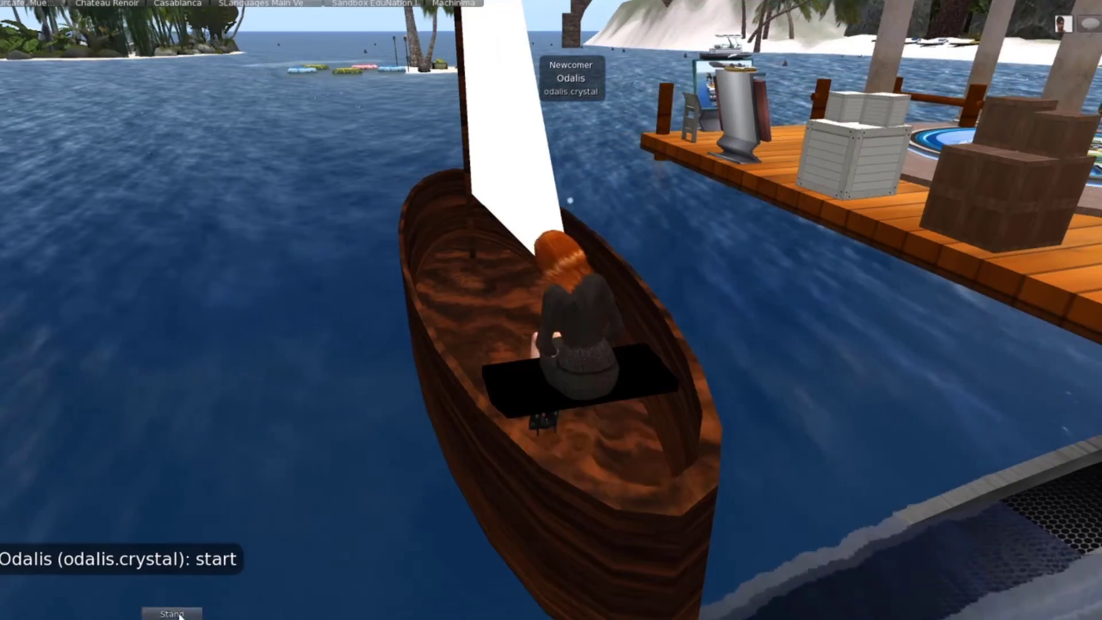
{"action": "right_click", "coordinate": [556, 339]}
{"action": "left_click", "coordinate": [556, 340]}
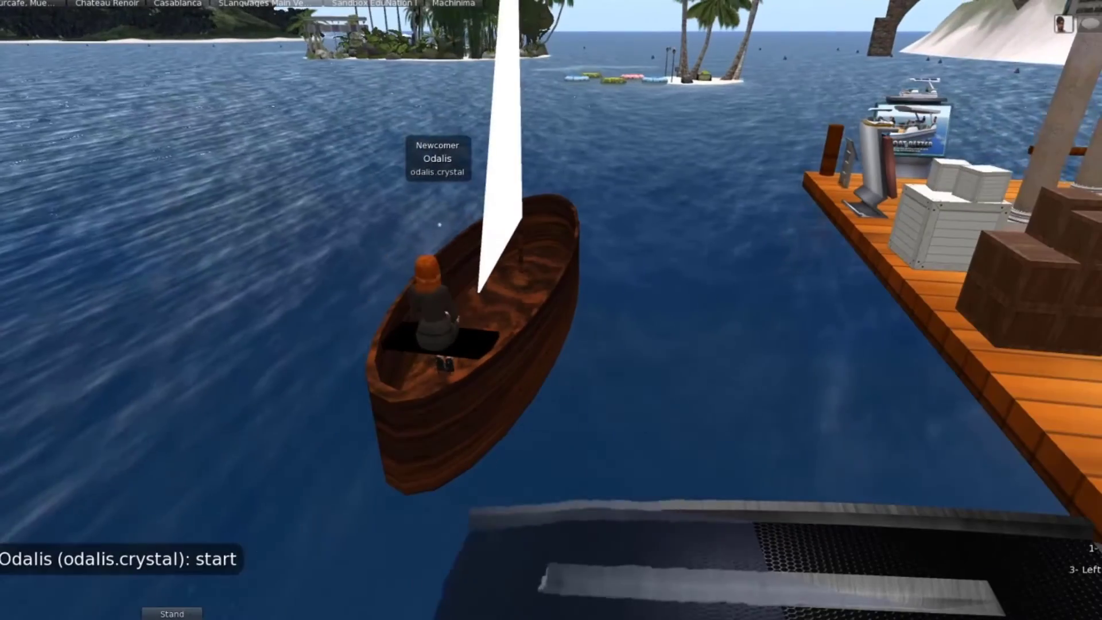
{"action": "key", "text": "ctrl+3"}
{"action": "double_click", "coordinate": [953, 229]}
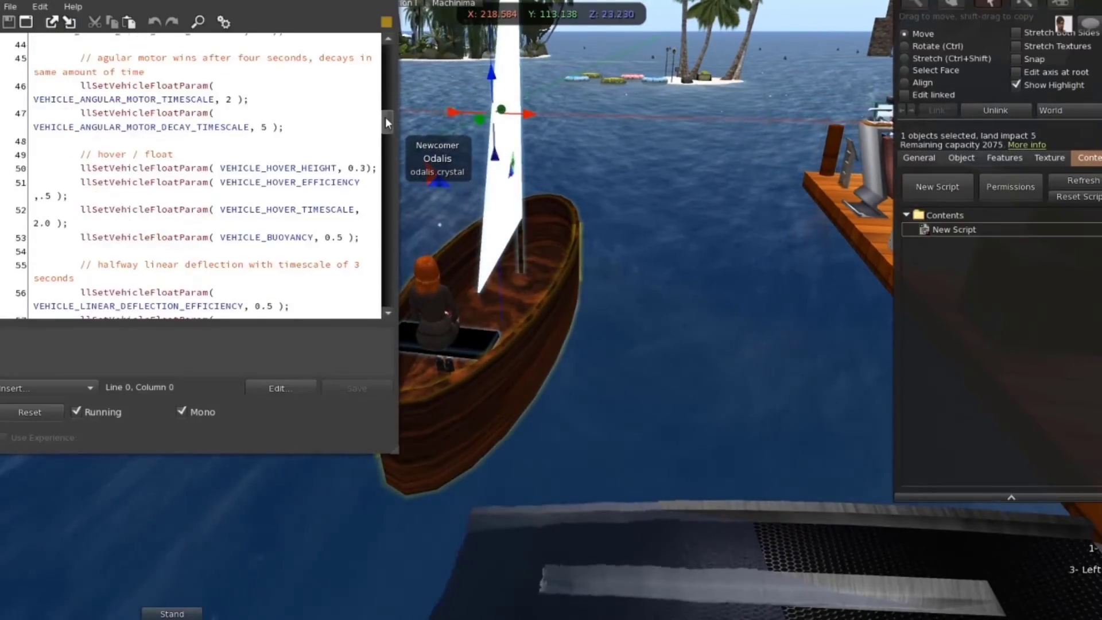